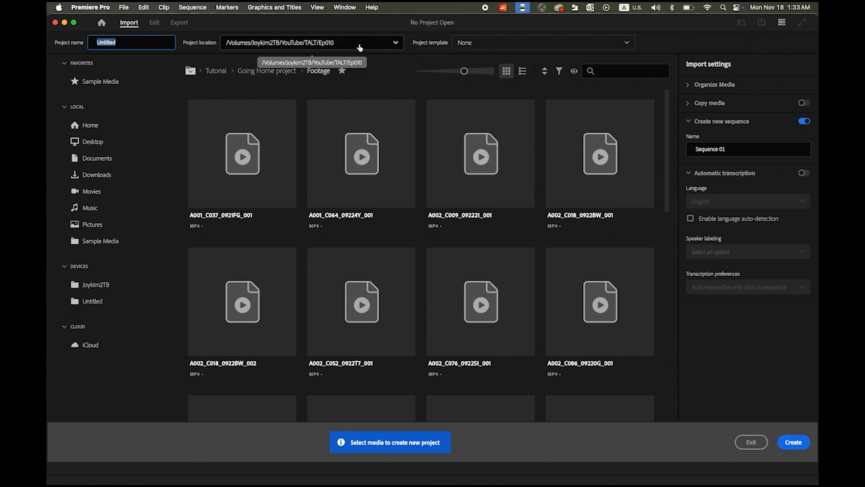
# Set the new project's location to the Marvel folder inside YouTube/JYK.
pyautogui.click(396, 42)
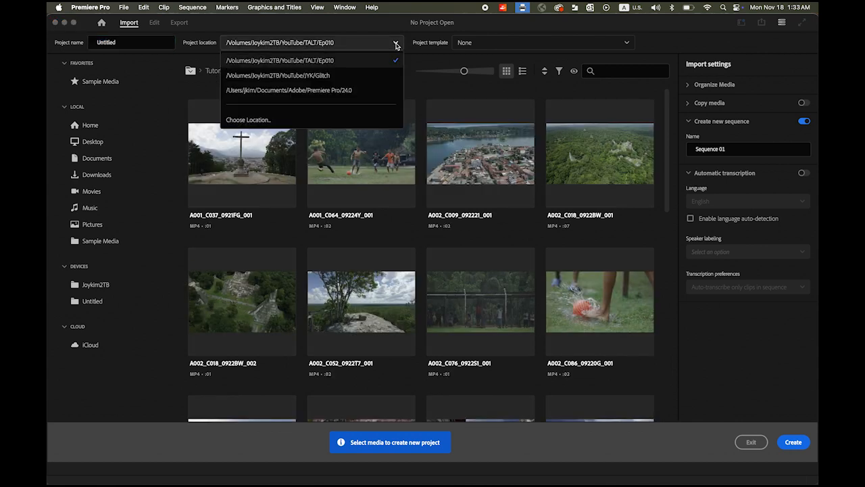
pyautogui.click(259, 120)
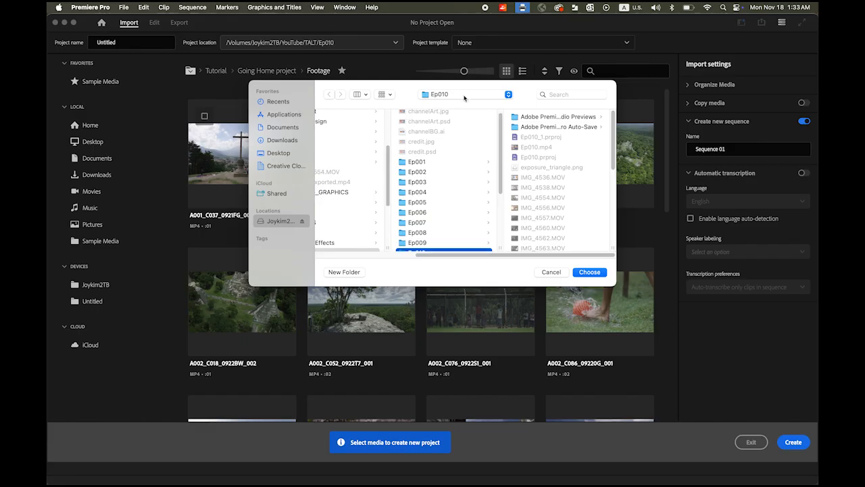
pyautogui.click(465, 95)
pyautogui.click(446, 169)
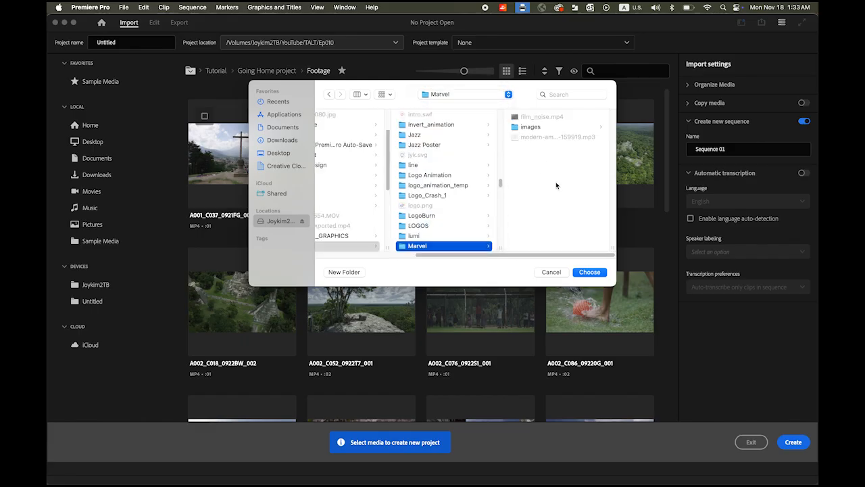
pyautogui.click(589, 273)
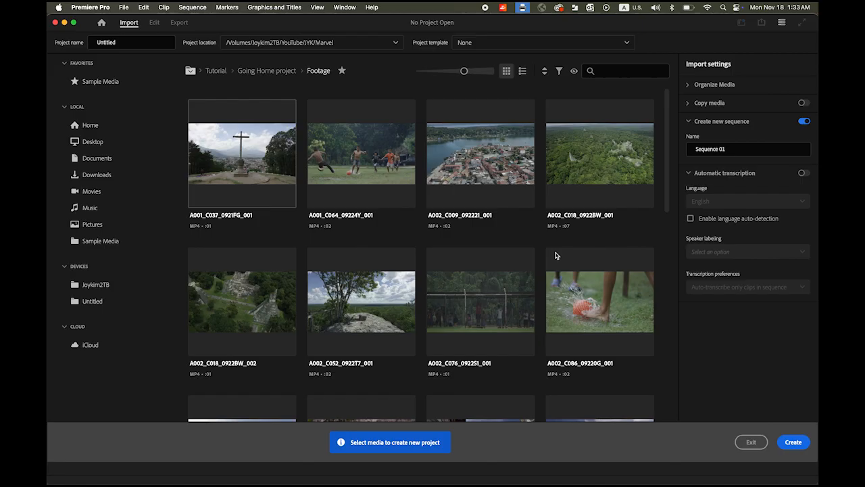
# Name the project marvel_intro and create it.
pyautogui.doubleClick(124, 42)
pyautogui.write('marvel_intro')
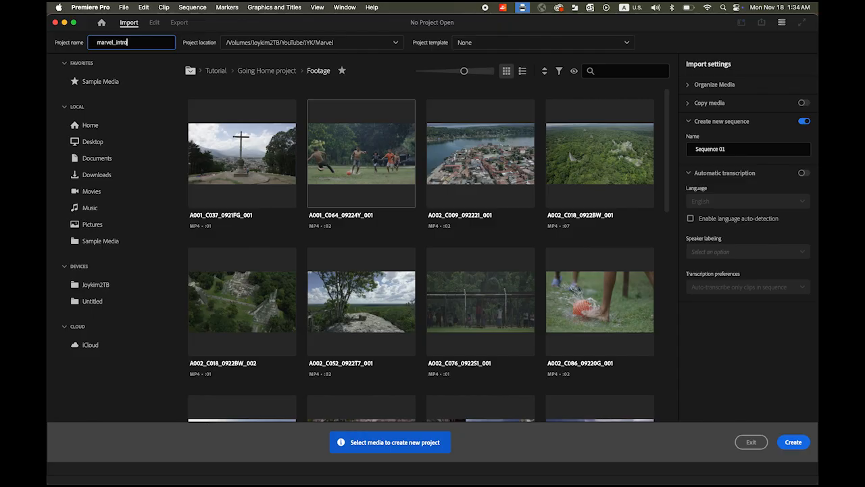
pyautogui.click(793, 442)
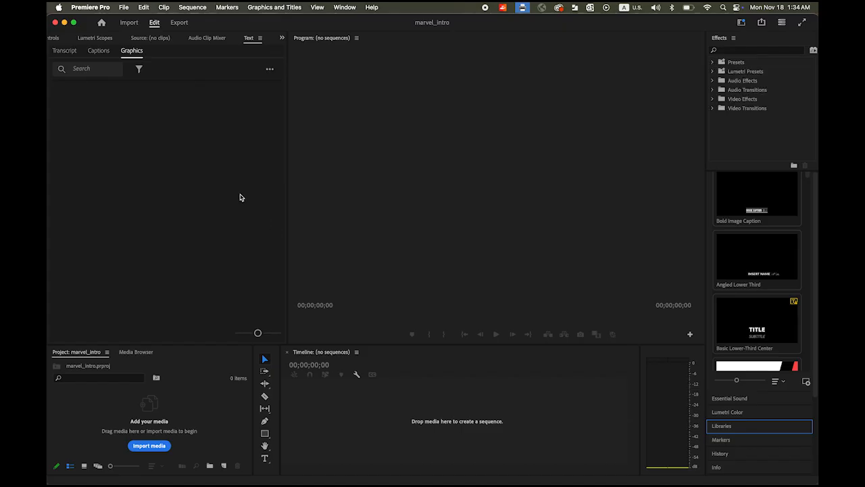
# Set the still image default duration to 10 frames in the Timeline preferences.
pyautogui.click(102, 8)
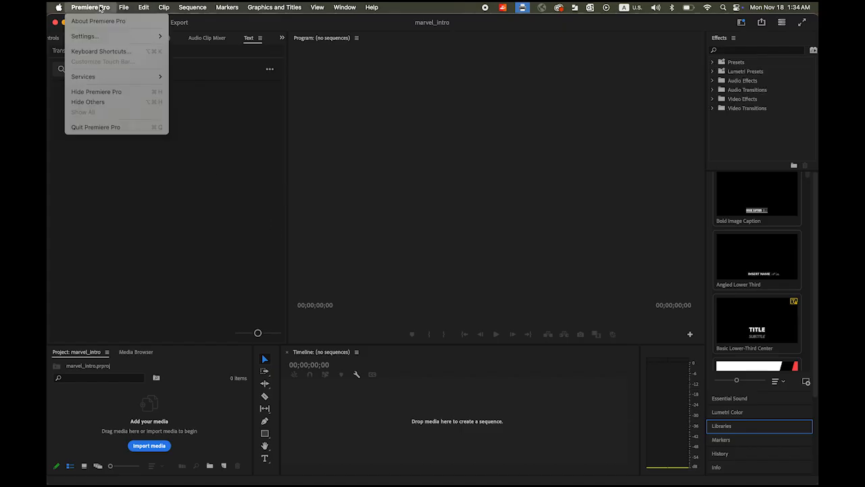
pyautogui.moveTo(101, 37)
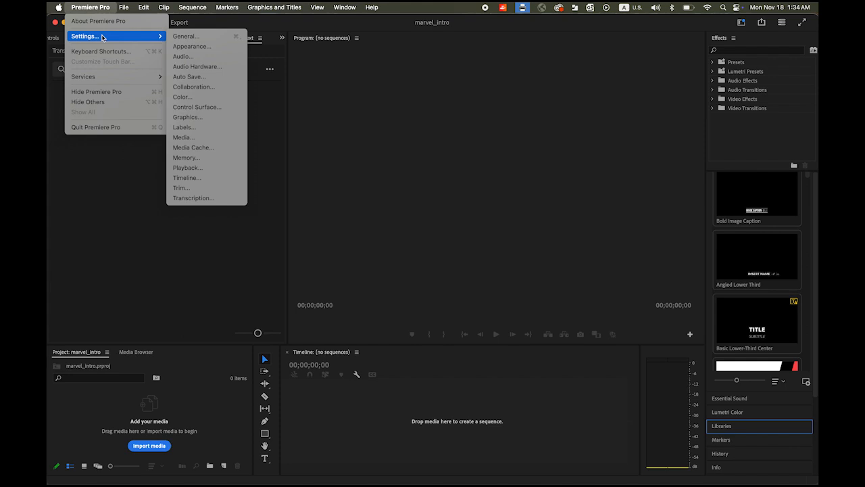
pyautogui.click(212, 179)
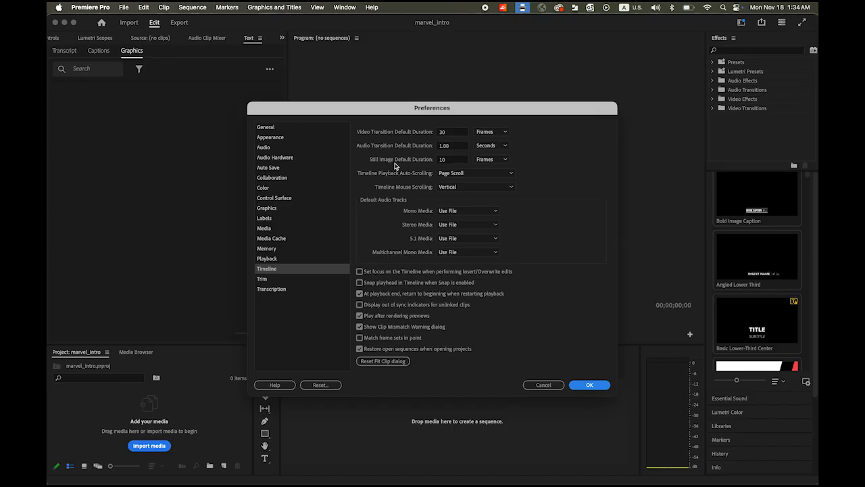
pyautogui.click(451, 160)
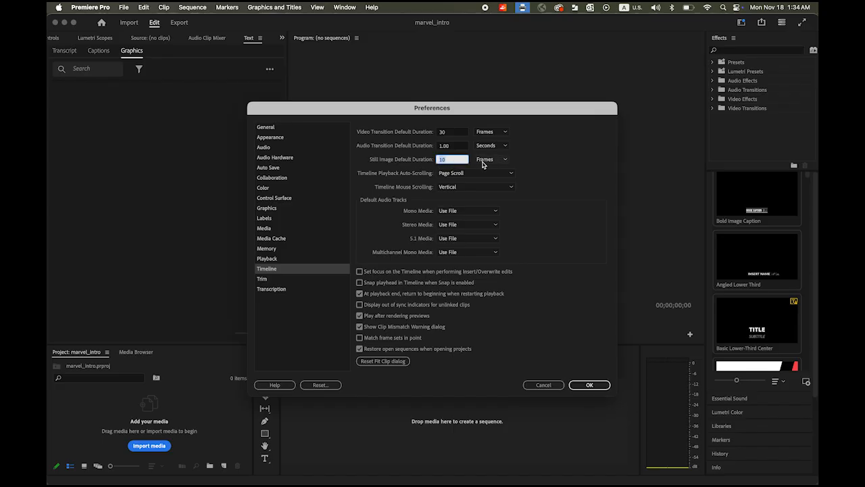
pyautogui.click(506, 160)
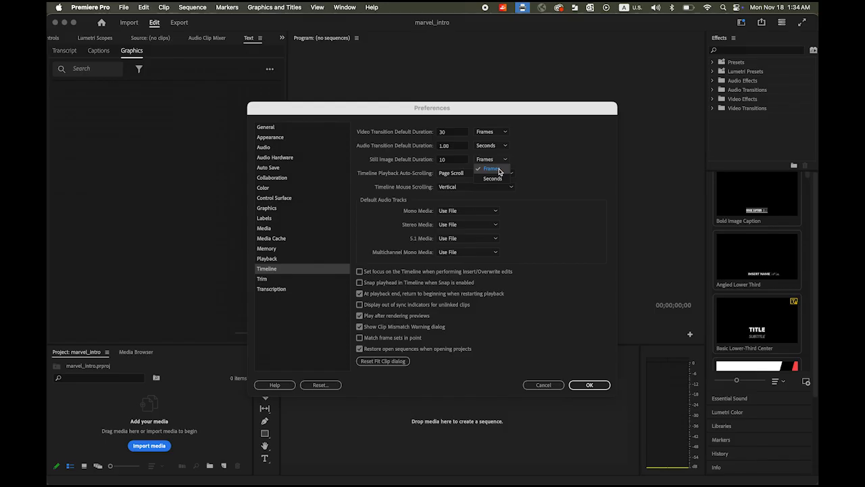
pyautogui.click(492, 169)
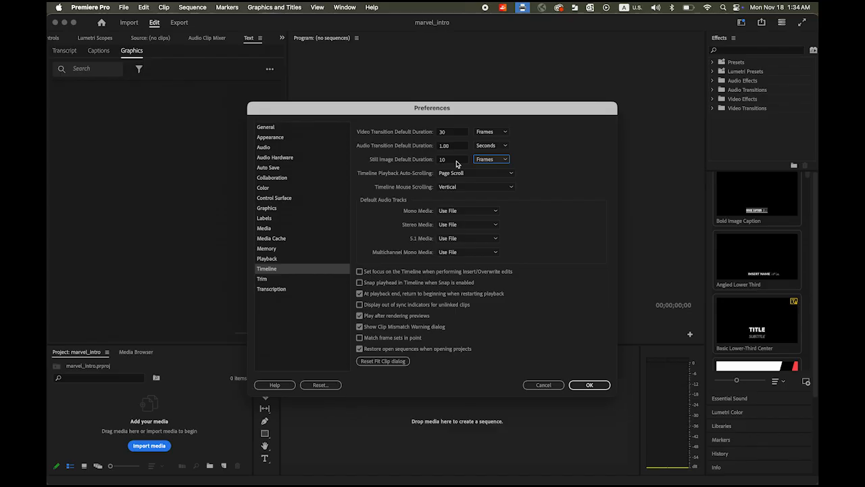
# Set the playback step forward/back amount to 5 frames and apply the preferences.
pyautogui.click(275, 259)
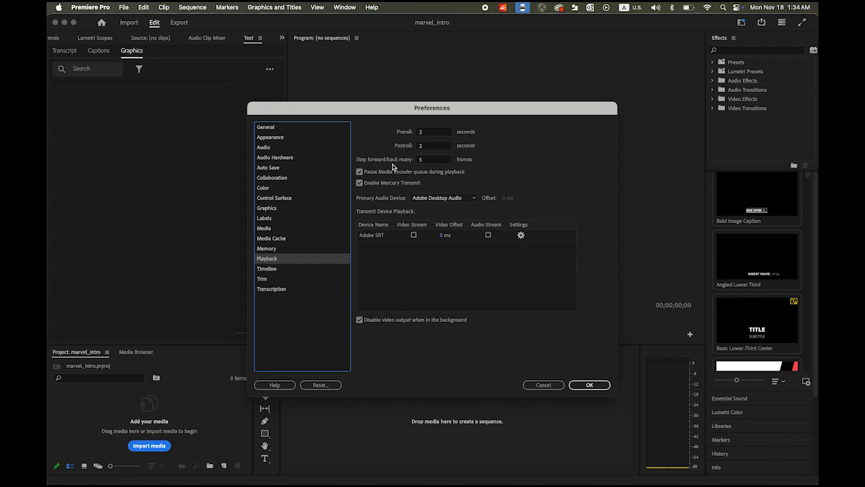
pyautogui.click(435, 160)
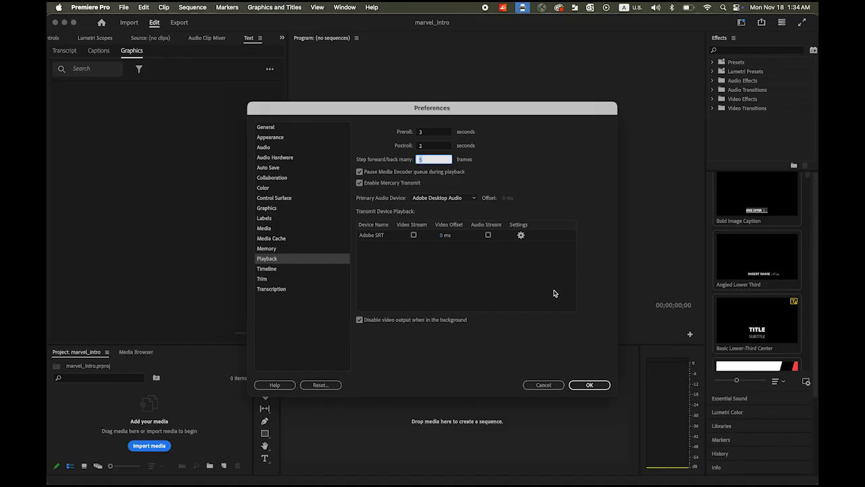
pyautogui.click(597, 386)
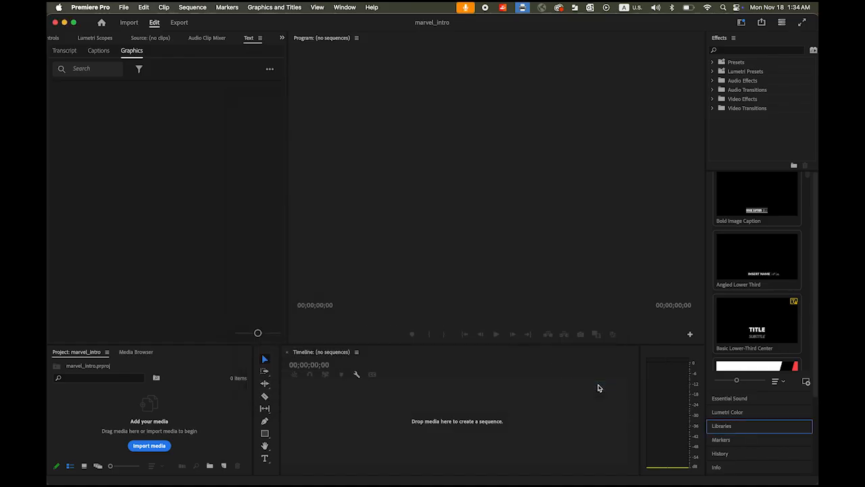
# Import the images 01.jpg through 30.jpg from the images folder into the project.
pyautogui.click(124, 8)
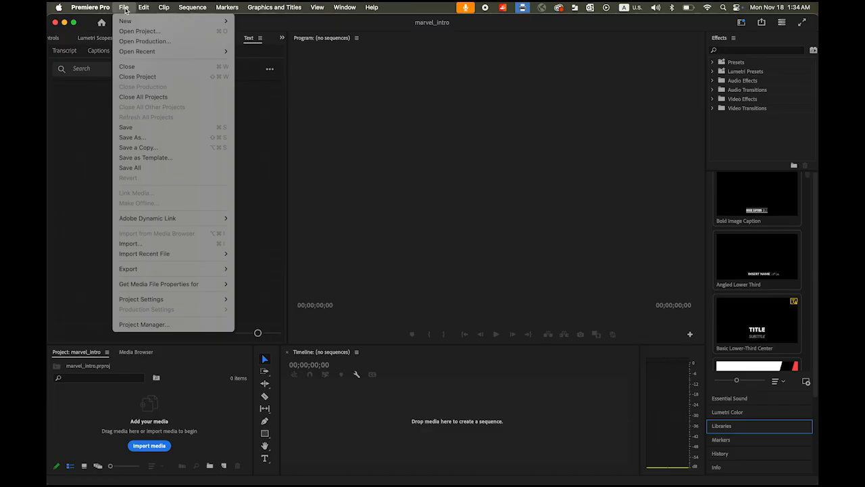
pyautogui.click(159, 245)
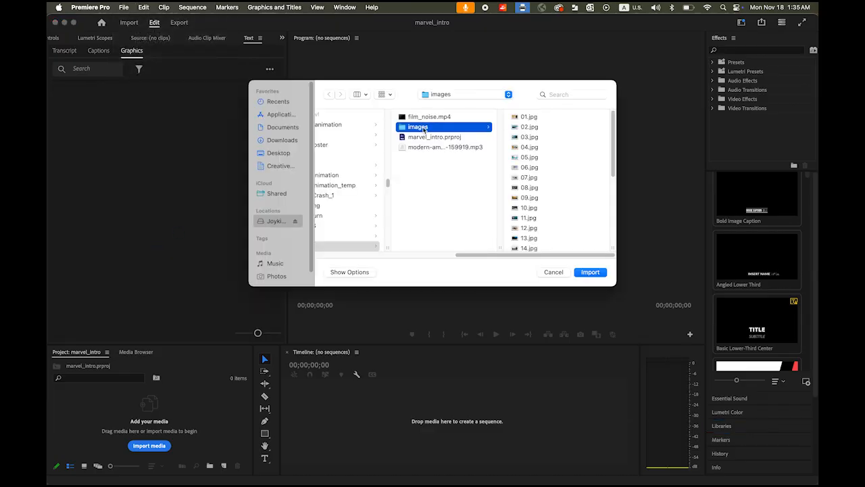
pyautogui.click(533, 117)
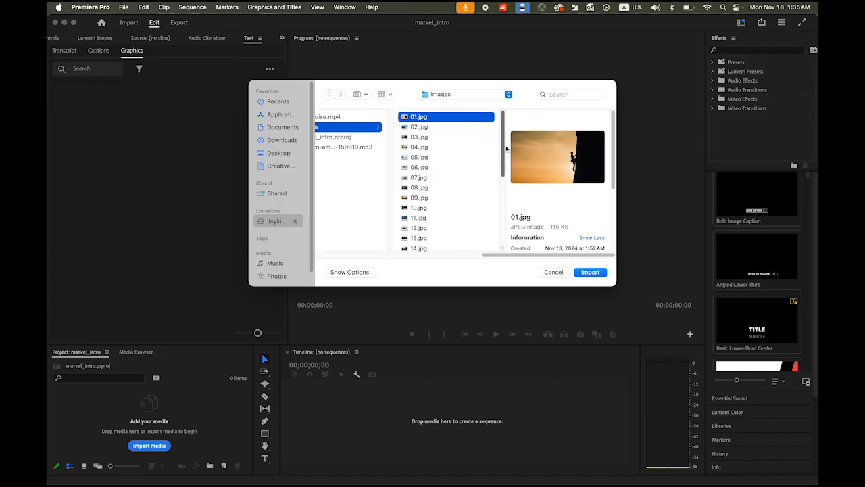
pyautogui.moveTo(507, 150); pyautogui.dragTo(498, 247)
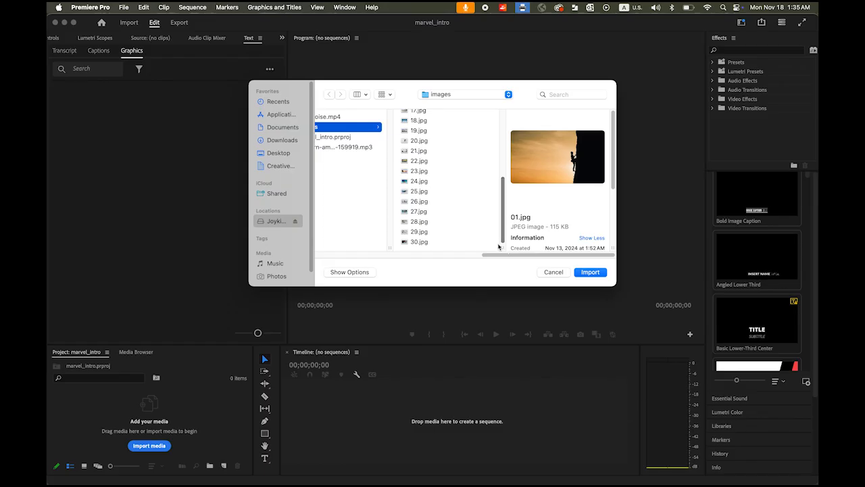
pyautogui.keyDown('shift'); pyautogui.click(419, 241); pyautogui.keyUp('shift')
pyautogui.click(589, 272)
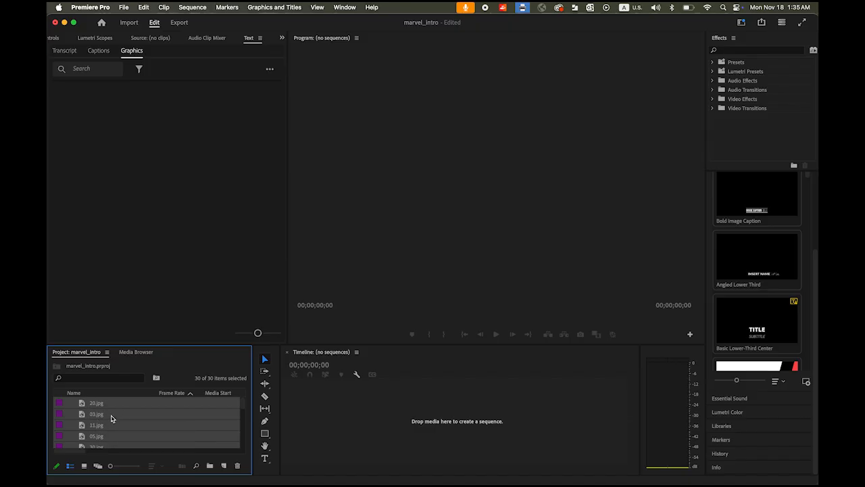
# Create a sequence from all 30 imported images and shrink the video tracks to minimum height.
pyautogui.moveTo(112, 418); pyautogui.dragTo(381, 425)
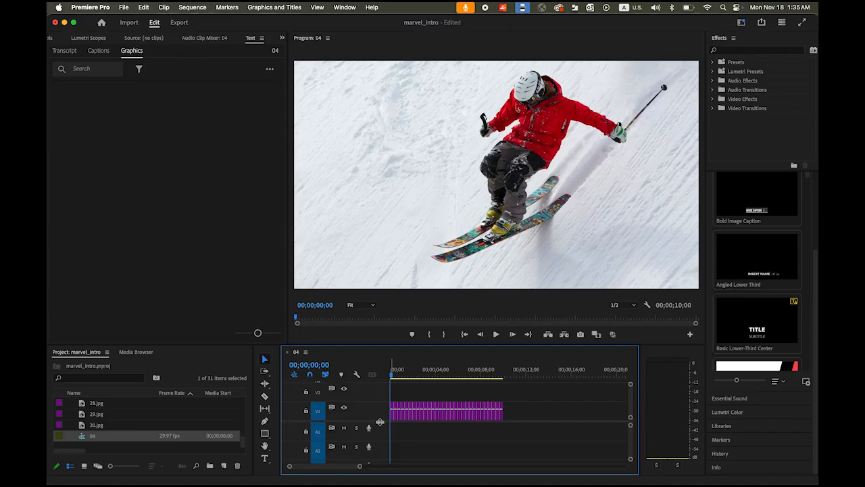
pyautogui.moveTo(380, 422); pyautogui.dragTo(396, 440)
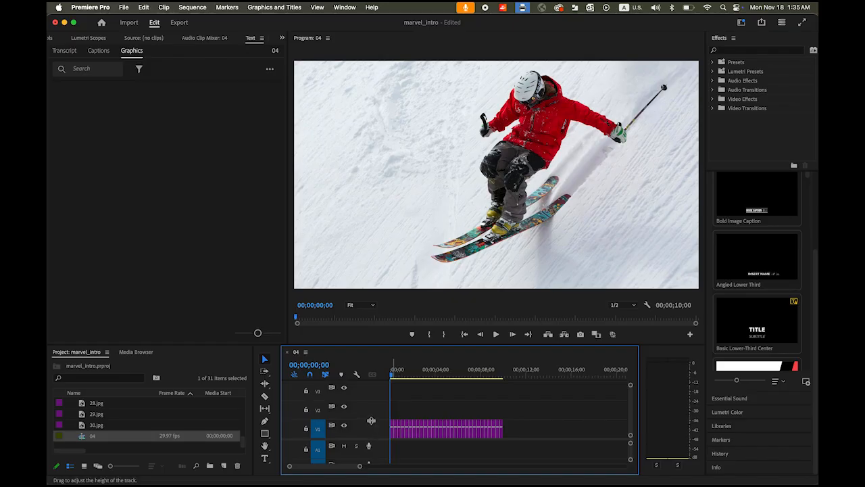
pyautogui.moveTo(371, 420); pyautogui.dragTo(369, 404)
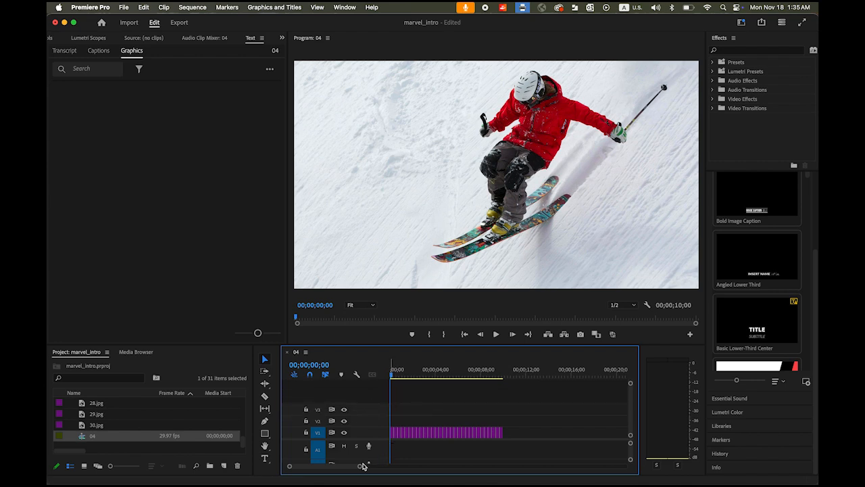
# Move all image clips from V1 up to V2, and place a copy of them on V1 starting one clip length (10 frames) in.
pyautogui.moveTo(363, 466); pyautogui.dragTo(349, 467)
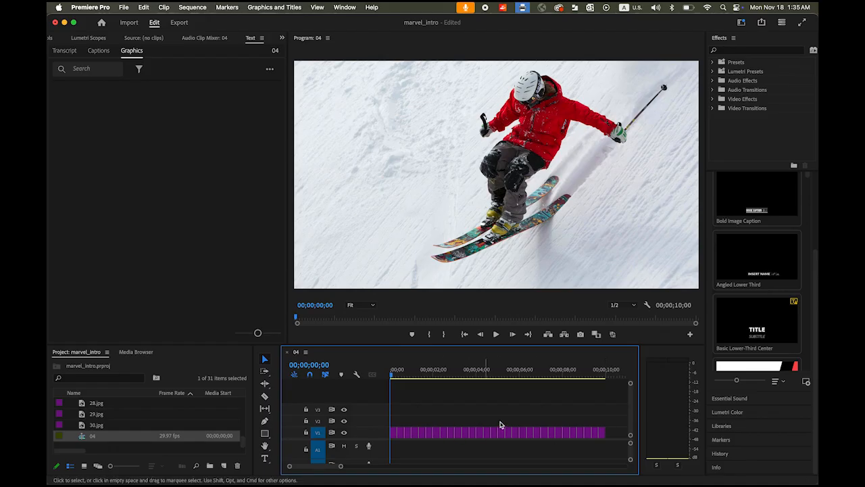
pyautogui.moveTo(616, 421); pyautogui.dragTo(399, 438)
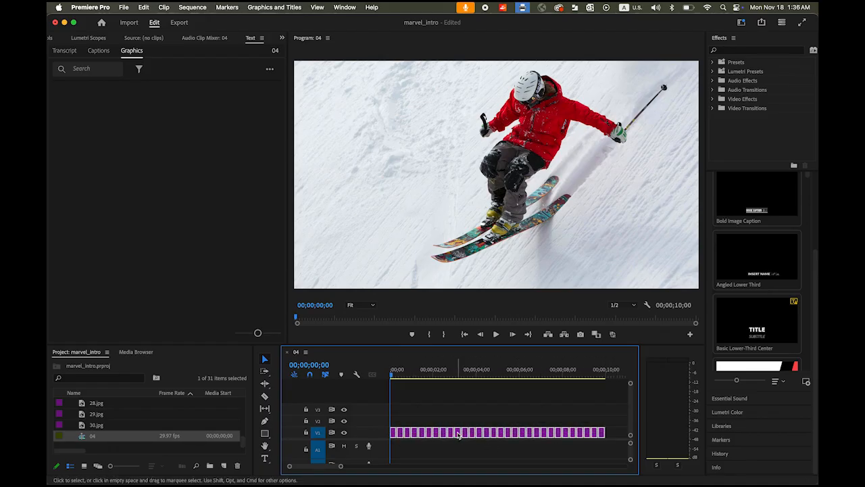
pyautogui.moveTo(459, 435); pyautogui.dragTo(459, 424)
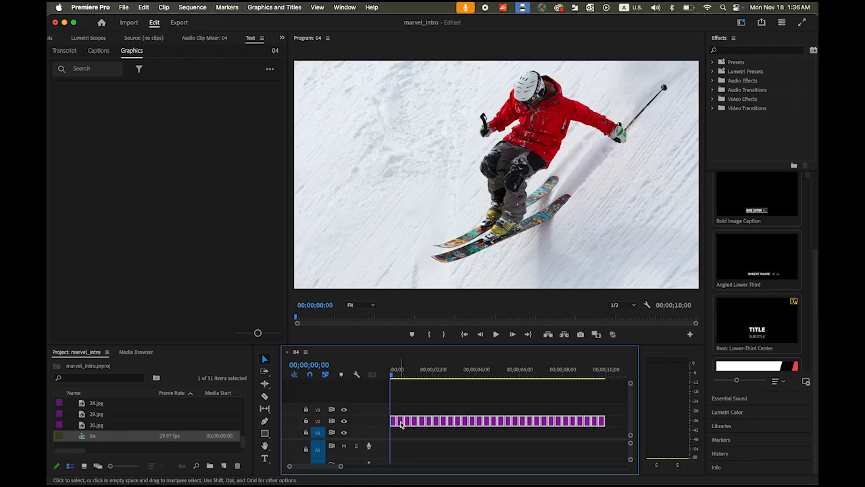
pyautogui.moveTo(400, 423); pyautogui.dragTo(412, 436)
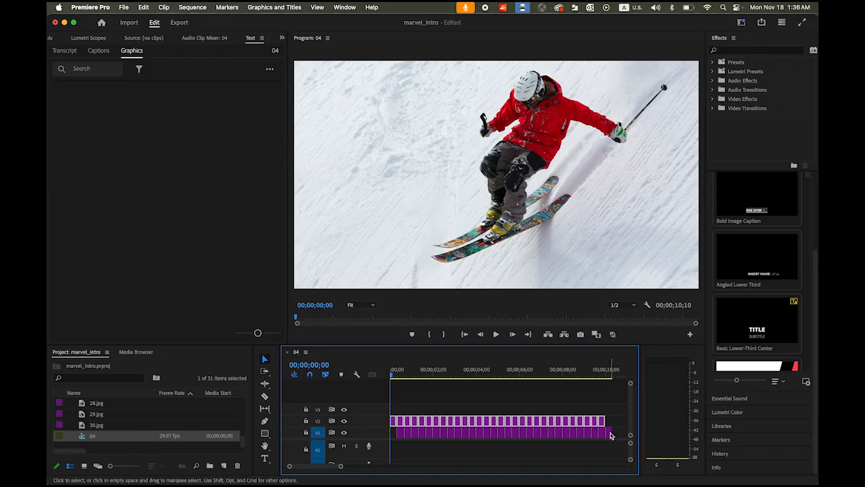
# Move the last image clip on V1 into the empty gap at the start of that track.
pyautogui.click(609, 433)
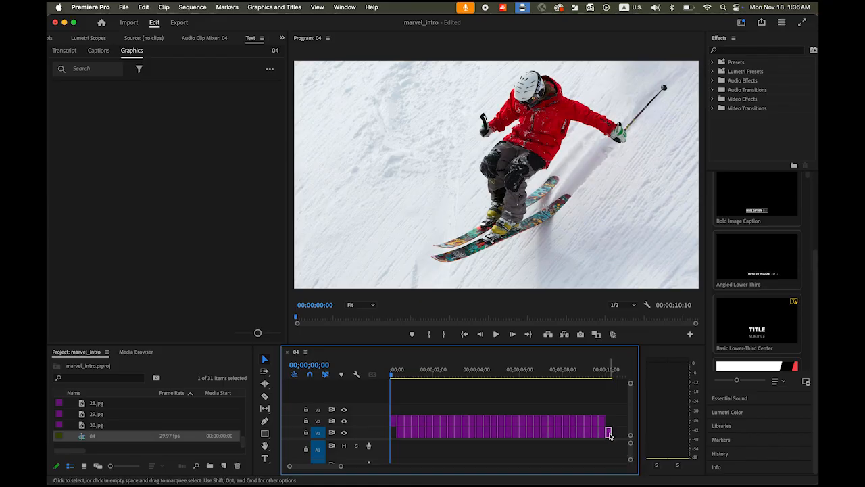
pyautogui.moveTo(608, 434); pyautogui.dragTo(396, 435)
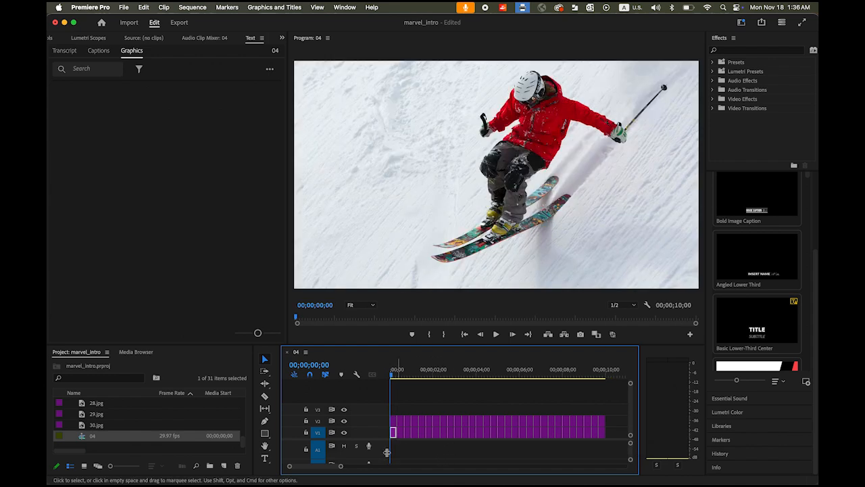
# Add a Position keyframe to the 20.jpg clip on V2 at 00;00;00;05.
pyautogui.moveTo(341, 468); pyautogui.dragTo(322, 468)
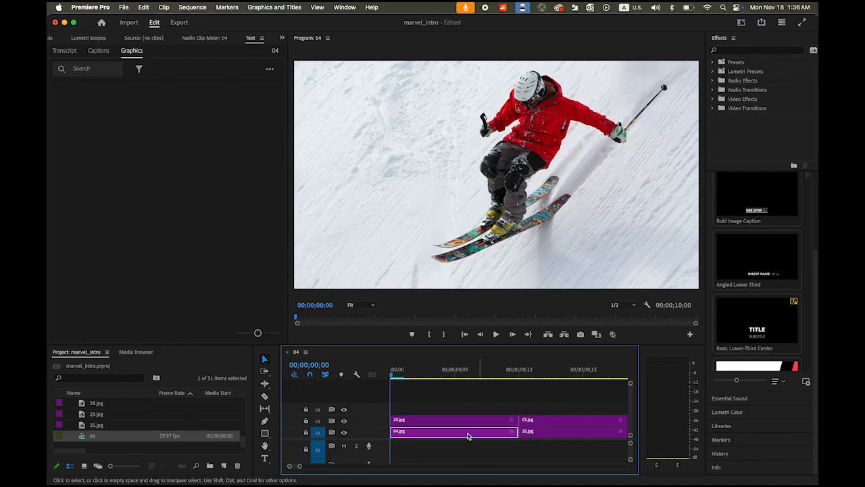
pyautogui.click(457, 421)
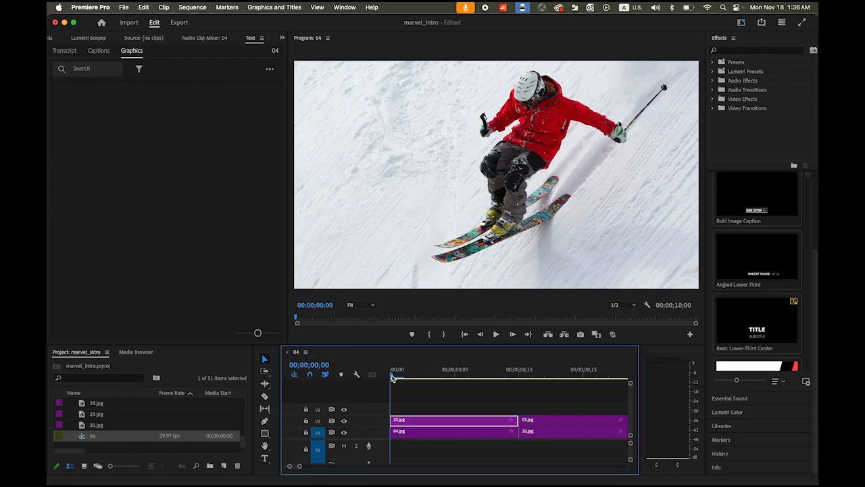
pyautogui.moveTo(392, 377); pyautogui.dragTo(374, 383)
pyautogui.hotkey('shift', 'Right')
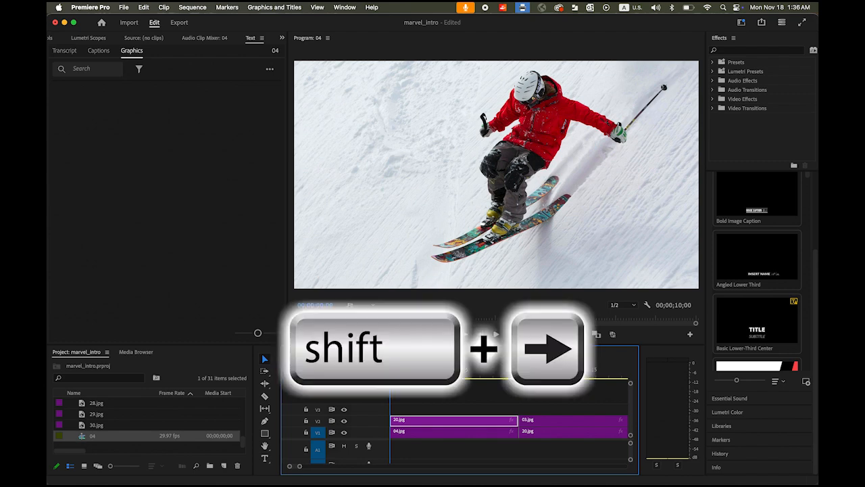
pyautogui.hotkey('shift', 'Right')
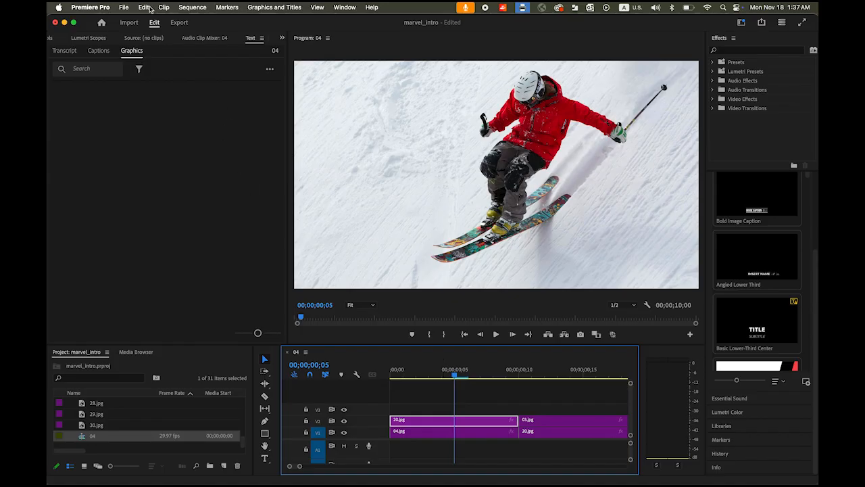
pyautogui.click(52, 39)
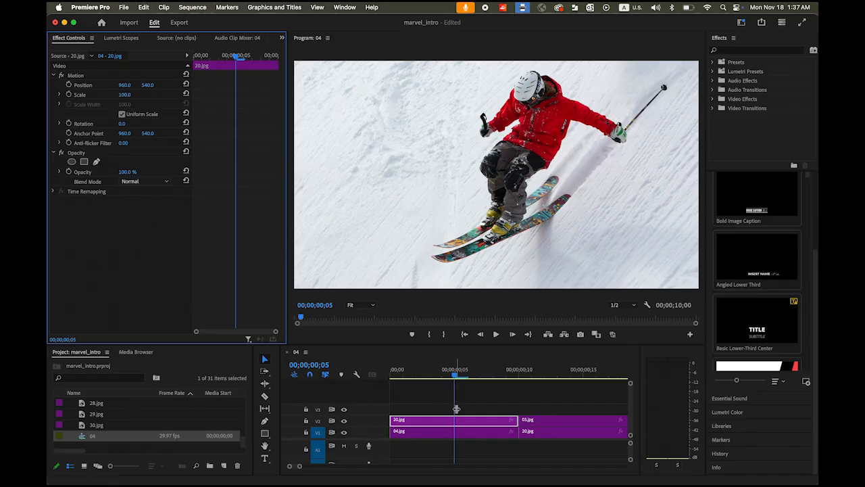
pyautogui.click(68, 86)
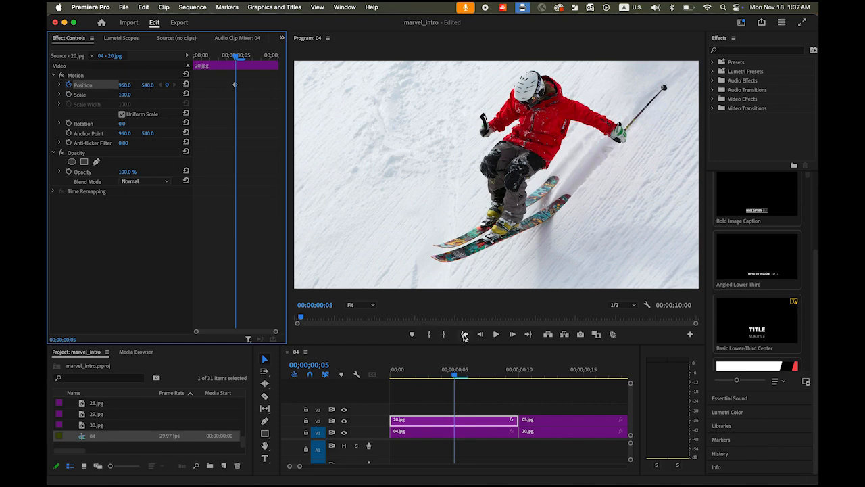
# Set a Position keyframe of 960, -542 at the start of the 20.jpg clip on V2, so it begins above the frame.
pyautogui.click(465, 334)
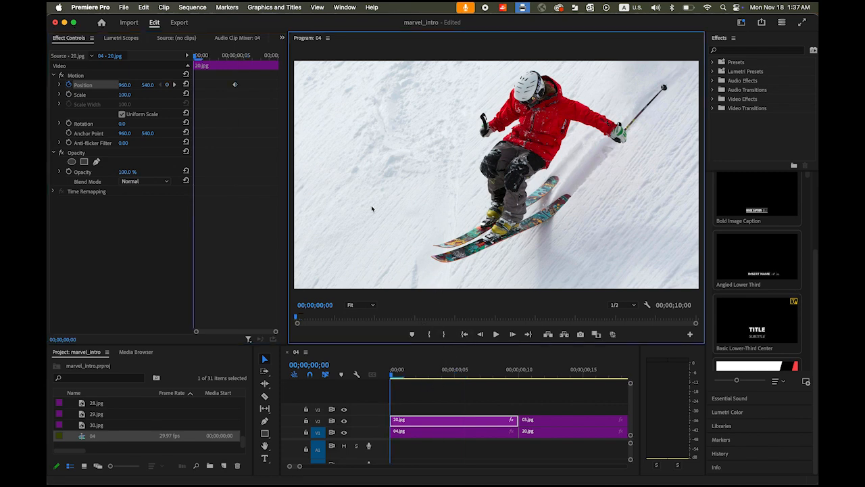
pyautogui.click(148, 87)
pyautogui.moveTo(148, 84); pyautogui.dragTo(37, 85)
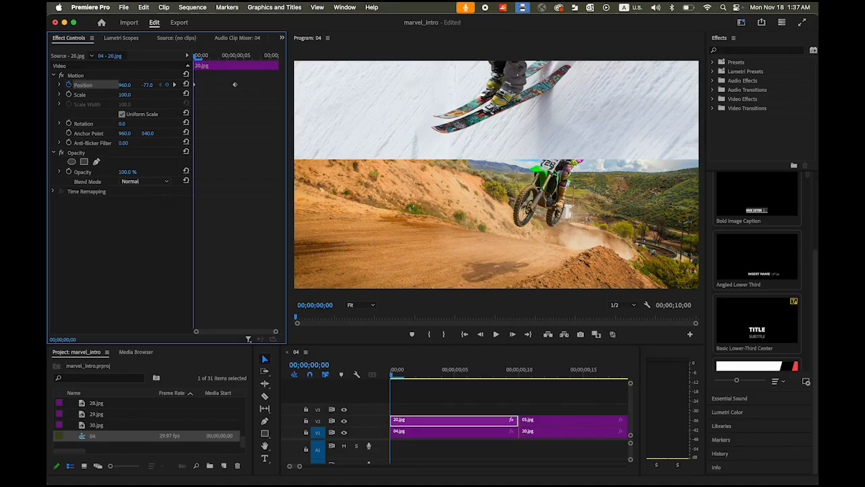
pyautogui.moveTo(147, 85); pyautogui.dragTo(62, 85)
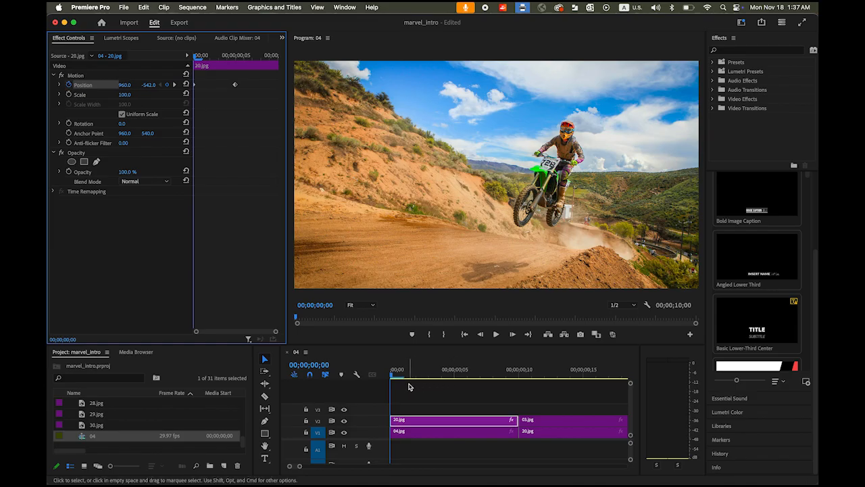
pyautogui.moveTo(392, 376)
pyautogui.mouseDown()
pyautogui.moveTo(466, 387)
pyautogui.moveTo(373, 381)
pyautogui.moveTo(463, 382)
pyautogui.moveTo(378, 387)
pyautogui.moveTo(455, 379)
pyautogui.moveTo(391, 387)
pyautogui.mouseUp()
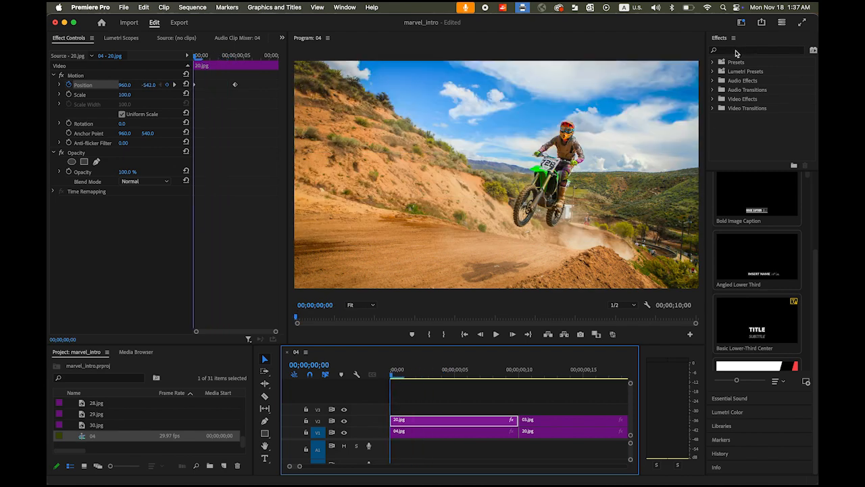
# Apply the Gaussian Blur effect to the 20.jpg clip on V2.
pyautogui.click(736, 52)
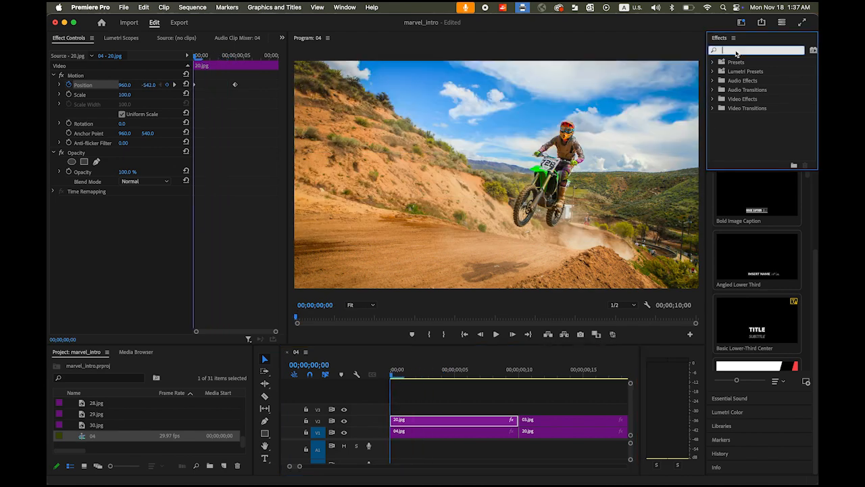
pyautogui.write('gaussian')
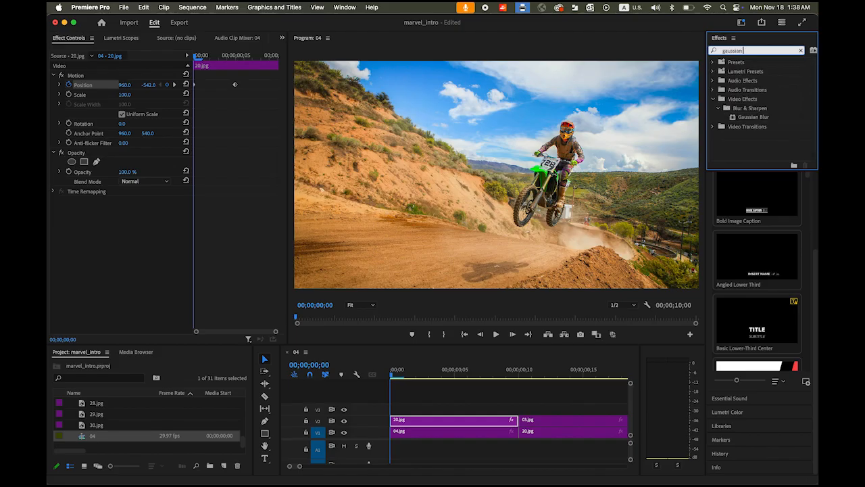
pyautogui.click(750, 119)
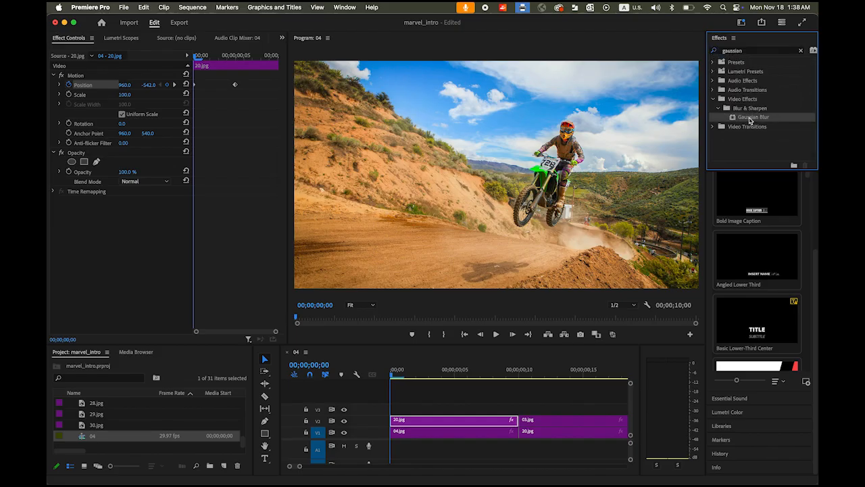
pyautogui.moveTo(750, 121); pyautogui.dragTo(423, 421)
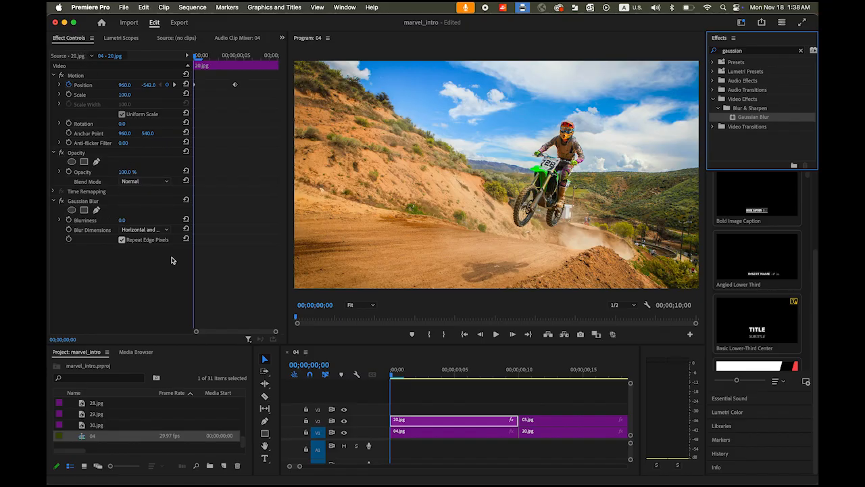
pyautogui.moveTo(392, 378)
pyautogui.mouseDown()
pyautogui.moveTo(410, 378)
pyautogui.moveTo(392, 378)
pyautogui.mouseUp()
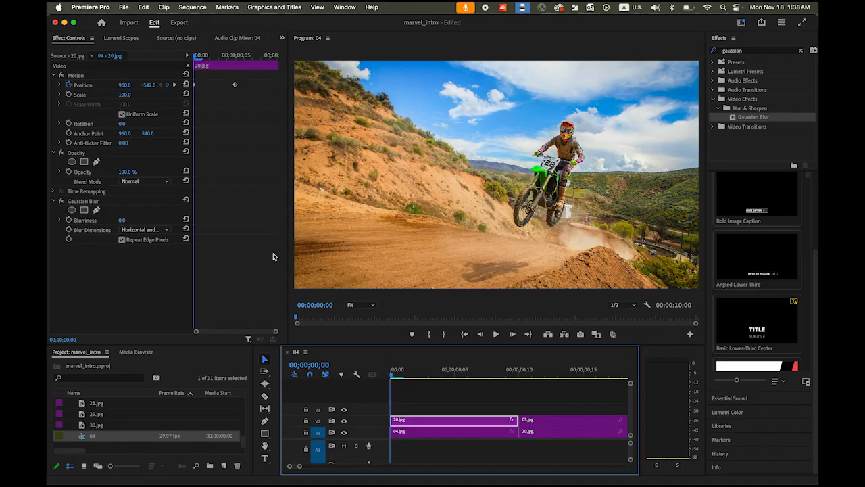
# Add a Gaussian Blur Blurriness keyframe of 160 at the start of the 20.jpg clip.
pyautogui.click(68, 221)
pyautogui.click(67, 222)
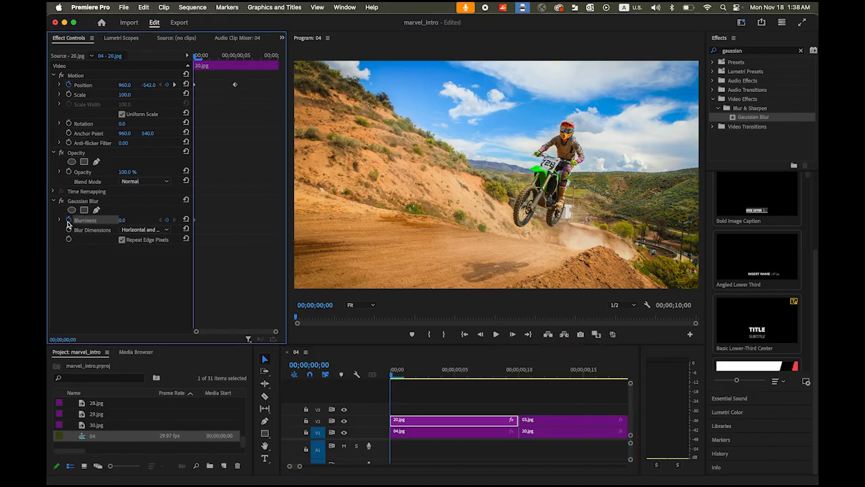
pyautogui.click(122, 220)
pyautogui.write('160')
pyautogui.press('Return')
# Add a Blurriness keyframe of 0 at 00;00;00;05 on the 20.jpg clip.
pyautogui.hotkey('shift', 'Right')
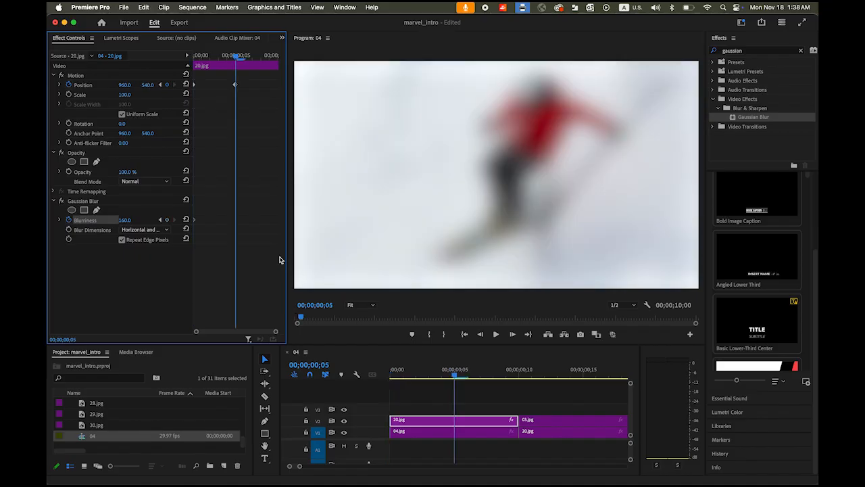
pyautogui.click(128, 221)
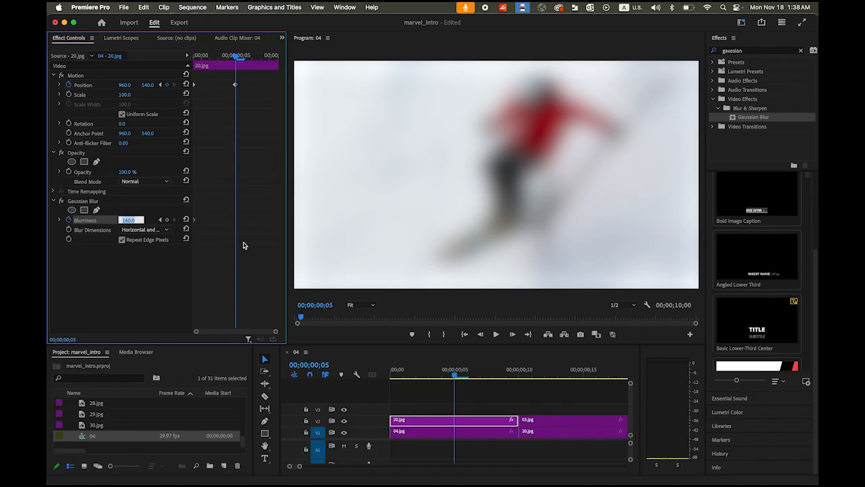
pyautogui.write('100')
pyautogui.press('Return')
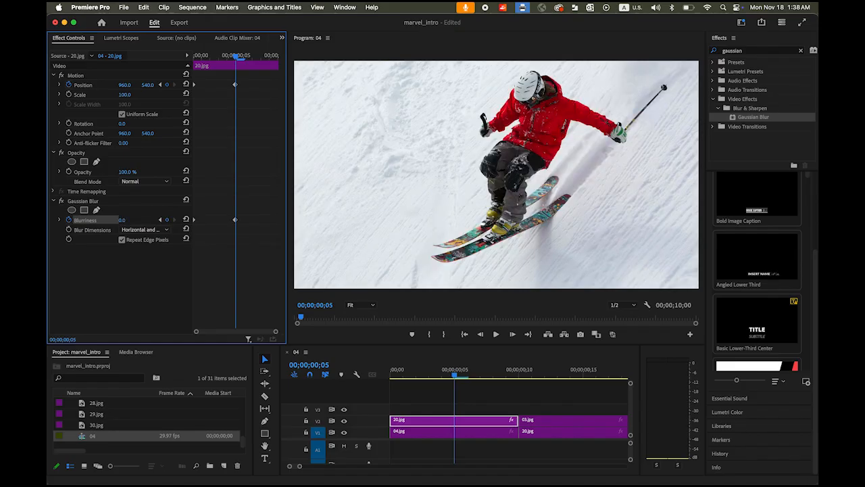
# Change the Gaussian Blur's Blur Dimensions to Vertical and scrub through the movement to check it.
pyautogui.click(452, 377)
pyautogui.moveTo(452, 377); pyautogui.dragTo(437, 387)
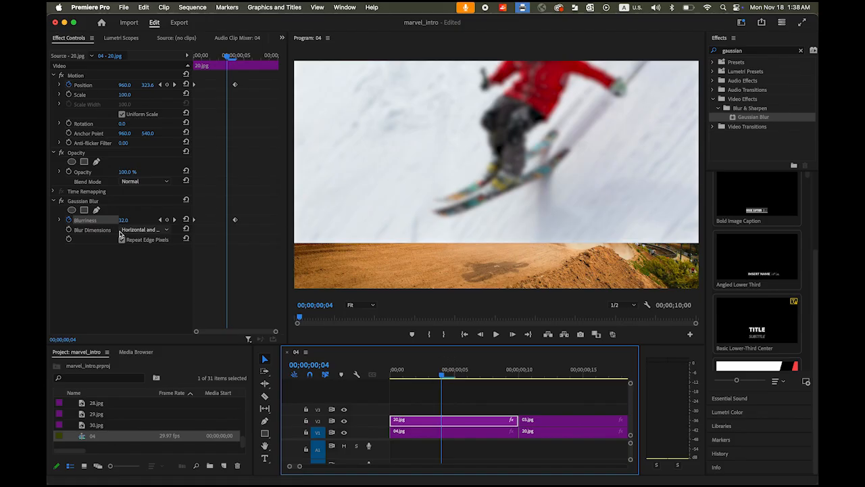
pyautogui.click(164, 230)
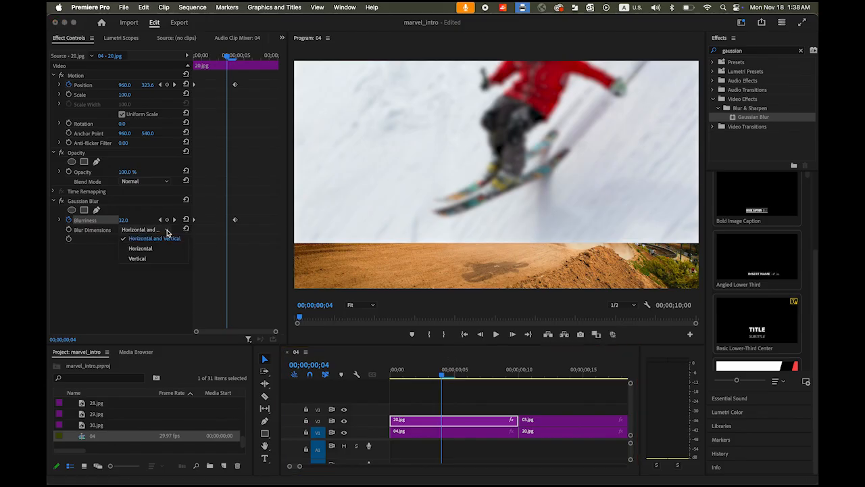
pyautogui.click(154, 261)
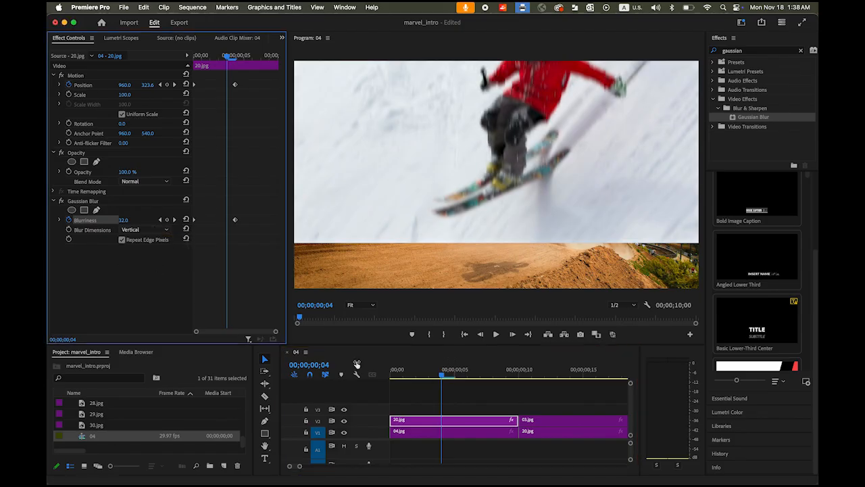
pyautogui.moveTo(444, 378); pyautogui.dragTo(466, 377)
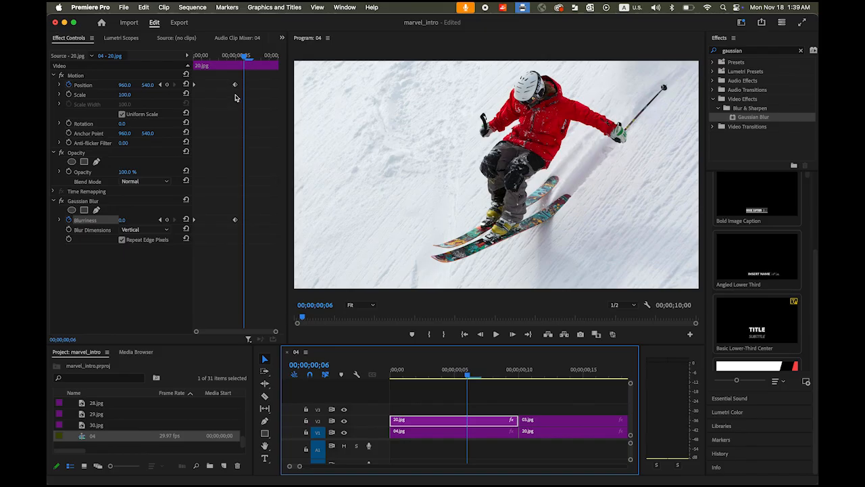
# Apply Ease In temporal interpolation to the Position keyframe at 00;00;00;05.
pyautogui.moveTo(239, 96); pyautogui.dragTo(230, 81)
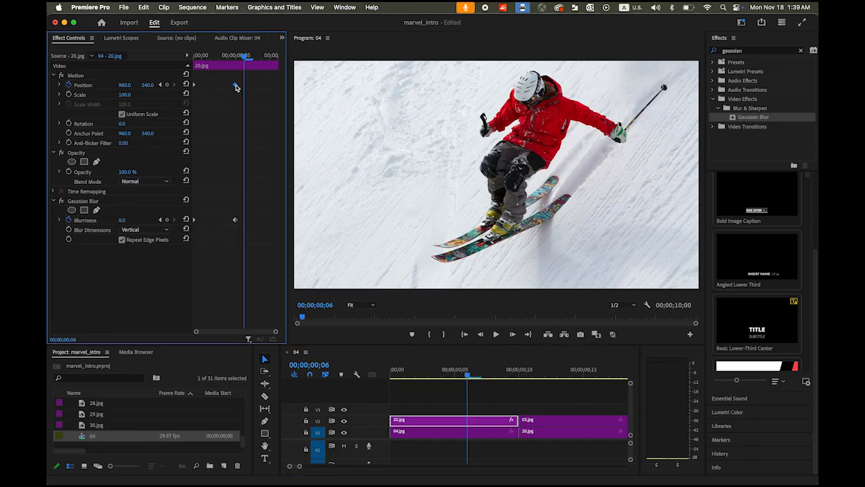
pyautogui.rightClick(236, 87)
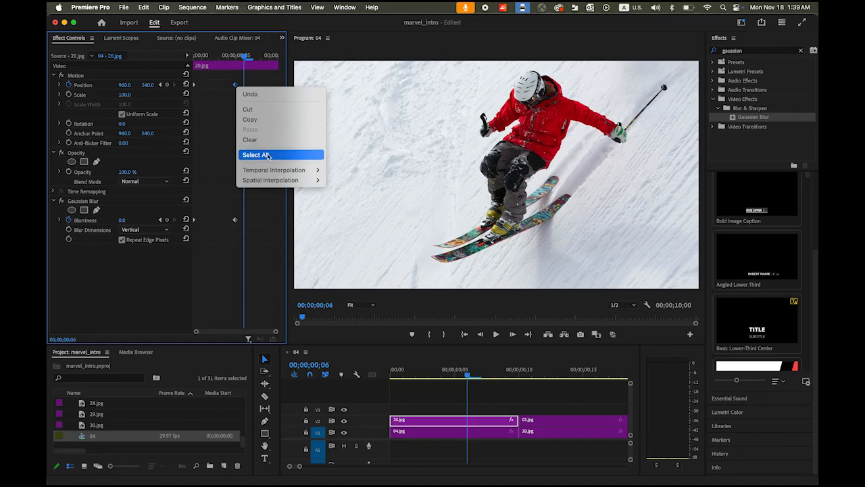
pyautogui.moveTo(273, 173)
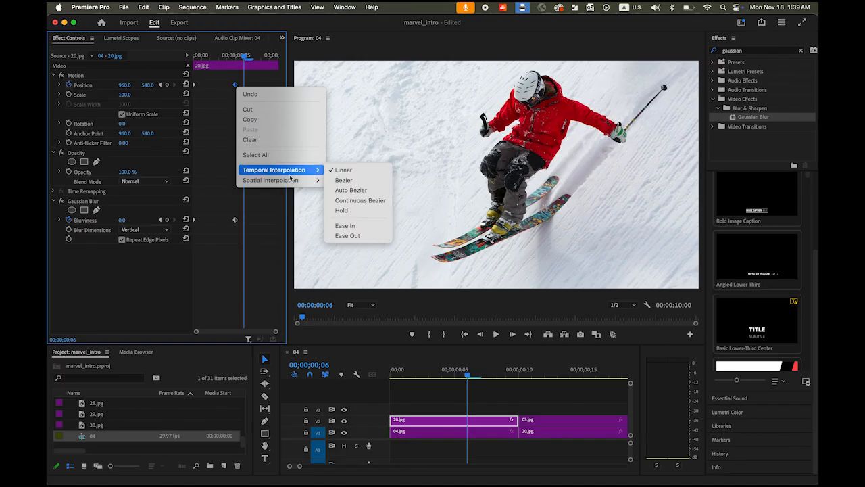
pyautogui.click(363, 226)
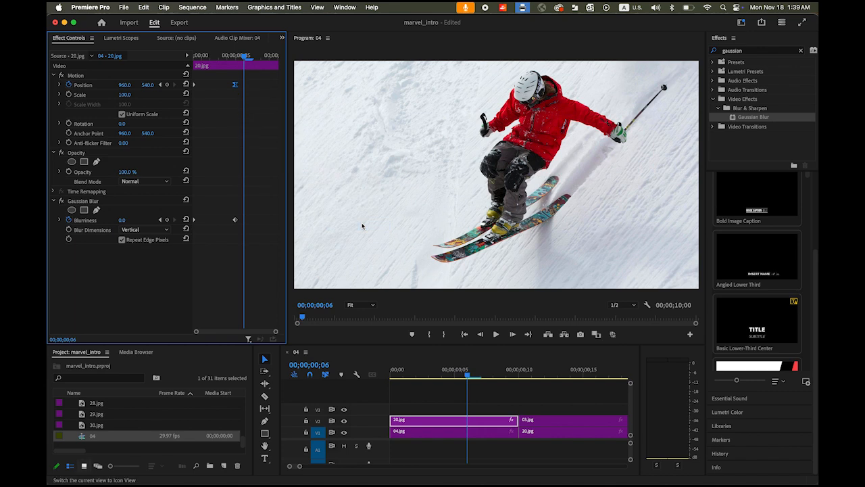
# Steepen the Position velocity curve by extending the second keyframe's ease handle about halfway back toward the first keyframe.
pyautogui.click(60, 85)
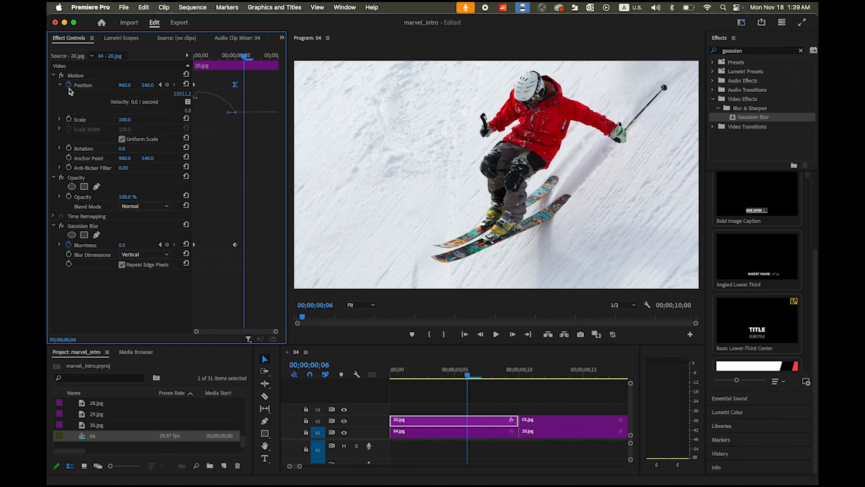
pyautogui.click(228, 118)
pyautogui.click(230, 112)
pyautogui.moveTo(228, 116); pyautogui.dragTo(215, 112)
pyautogui.moveTo(467, 377); pyautogui.dragTo(365, 376)
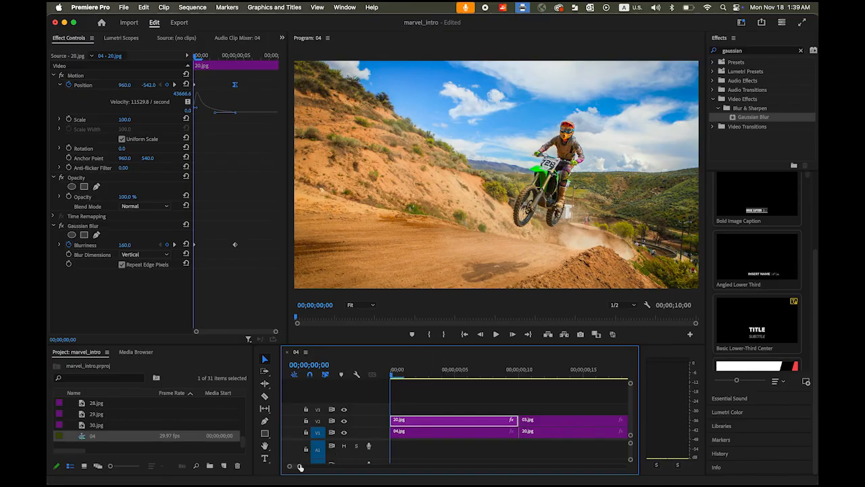
# Save the 20.jpg clip's Motion and Gaussian Blur settings together as a Scale-type preset named marvel_motion.
pyautogui.moveTo(300, 466); pyautogui.dragTo(339, 470)
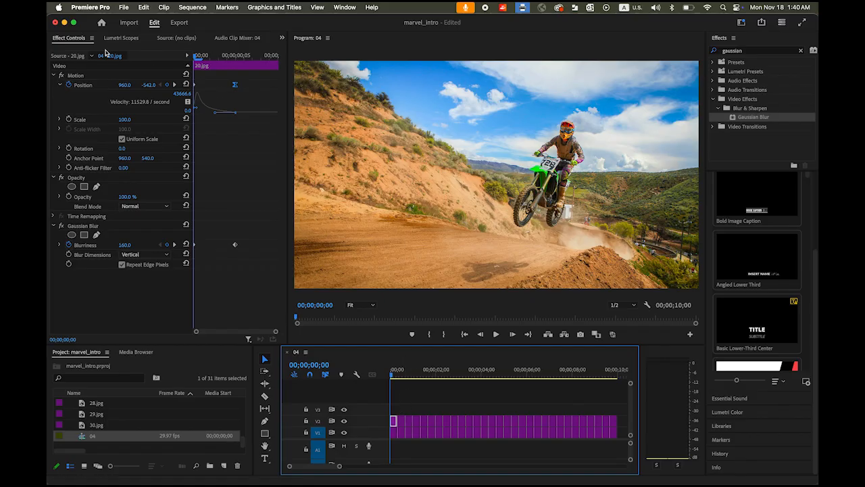
pyautogui.click(83, 79)
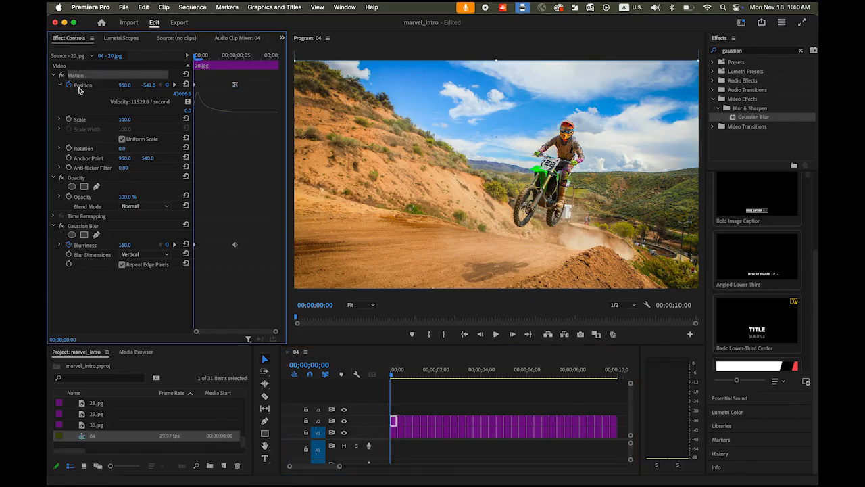
pyautogui.click(85, 228)
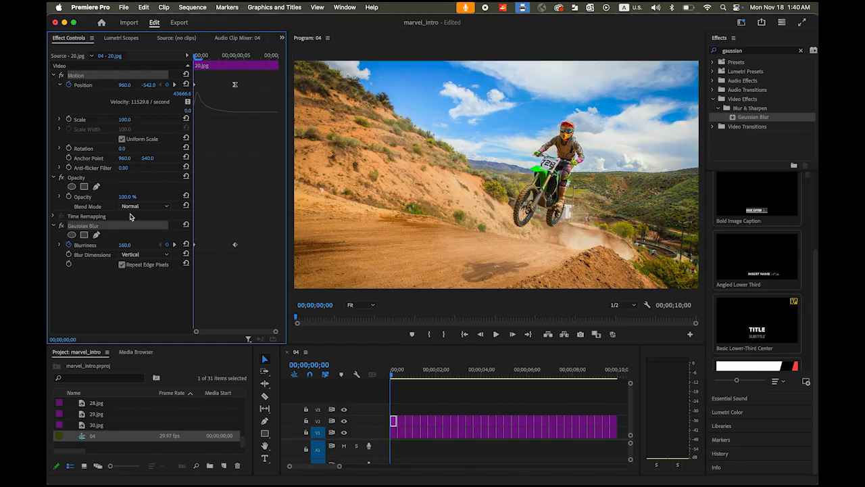
pyautogui.rightClick(143, 79)
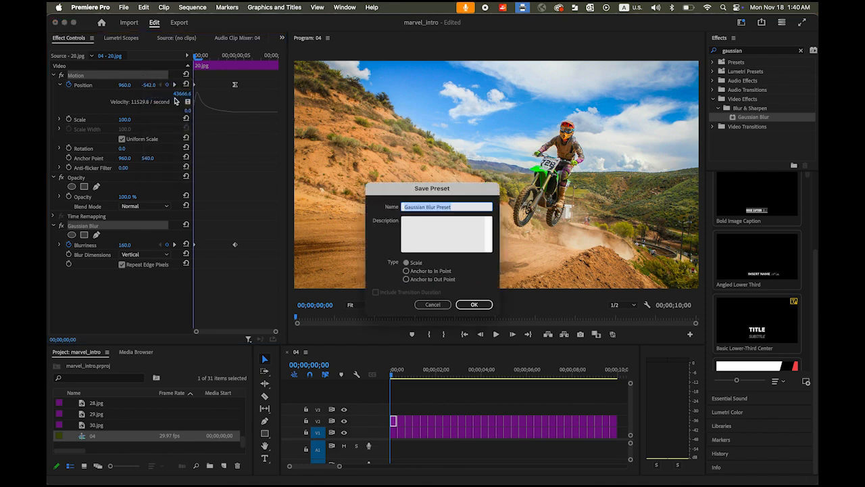
pyautogui.write('marvel_motion')
pyautogui.click(474, 304)
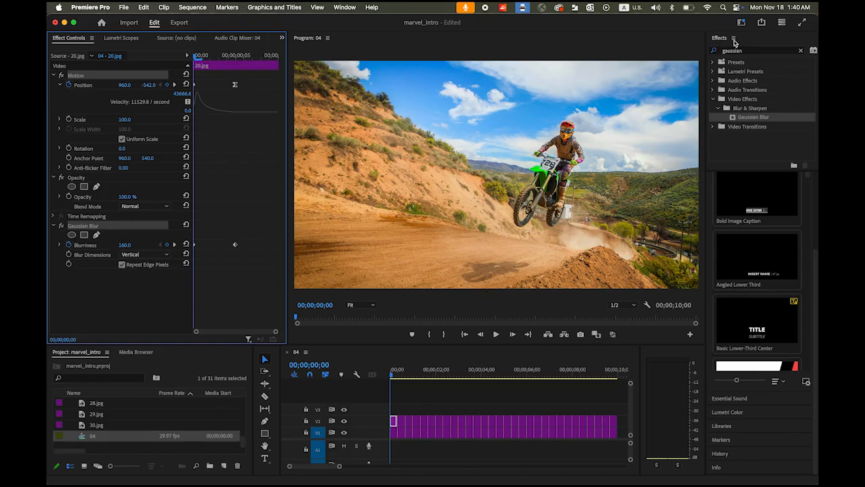
# Apply the marvel_motion preset to all V2 clips after the first one and play back the sequence.
pyautogui.click(801, 51)
pyautogui.click(757, 51)
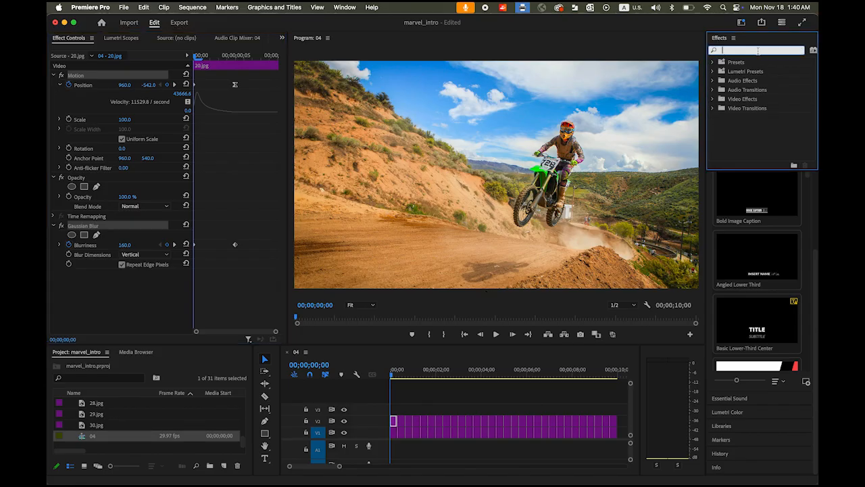
pyautogui.write('marvel_')
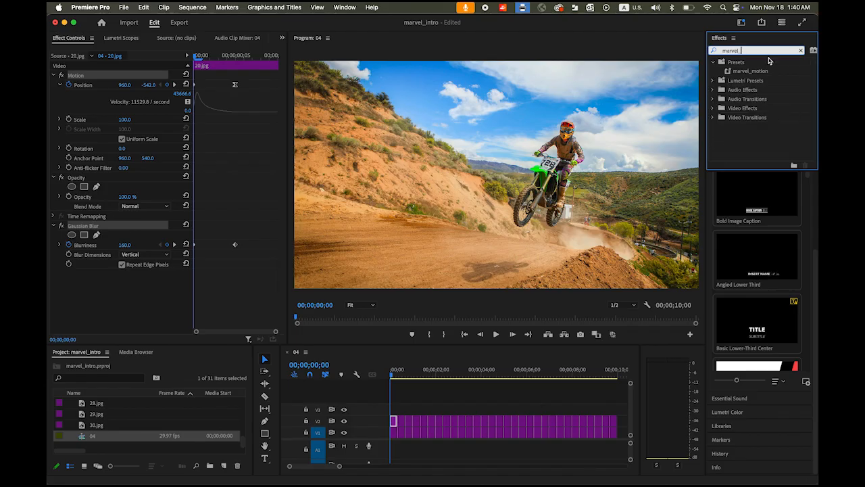
pyautogui.click(751, 74)
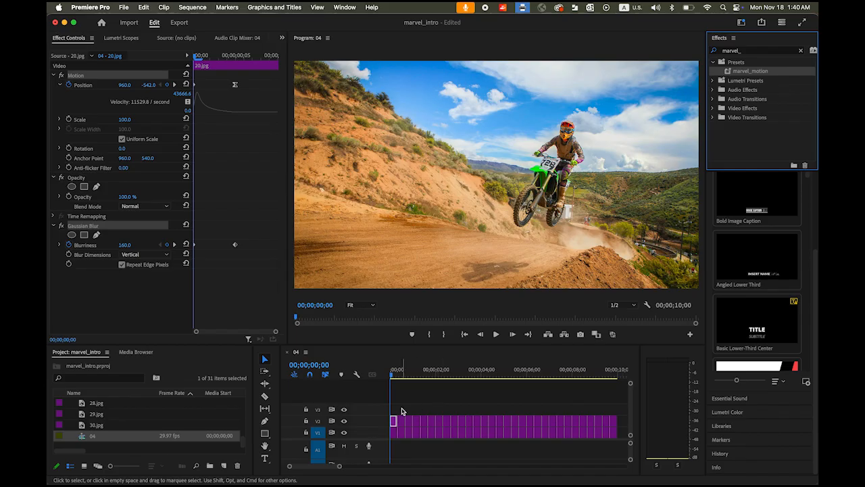
pyautogui.moveTo(401, 409); pyautogui.dragTo(615, 423)
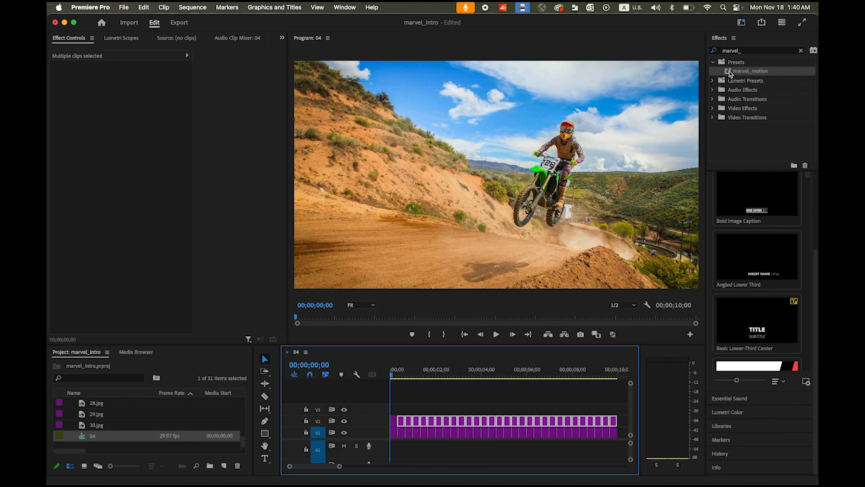
pyautogui.click(729, 73)
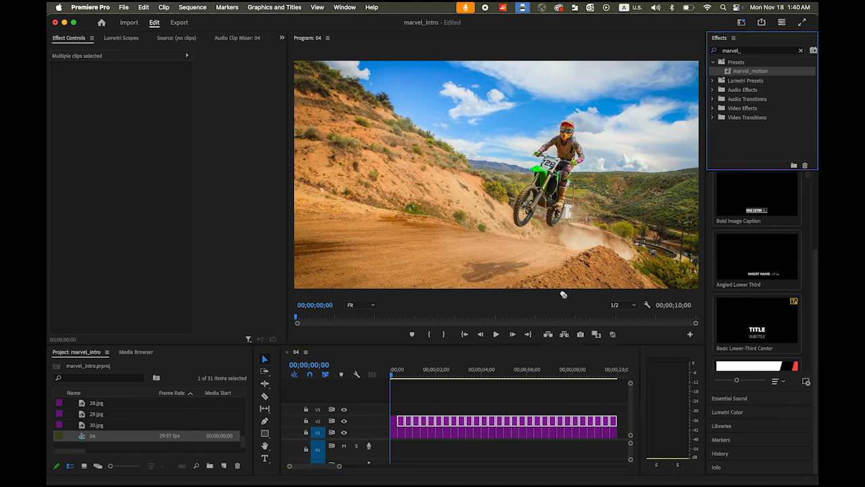
pyautogui.moveTo(563, 294); pyautogui.dragTo(526, 420)
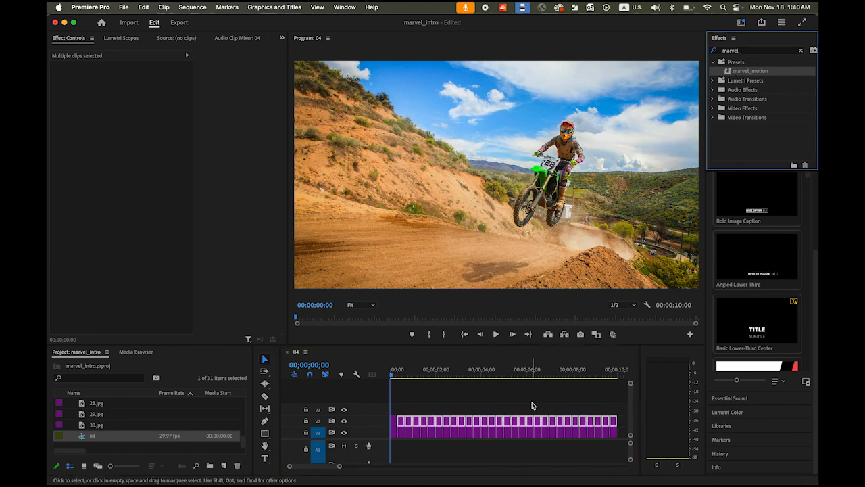
pyautogui.click(496, 333)
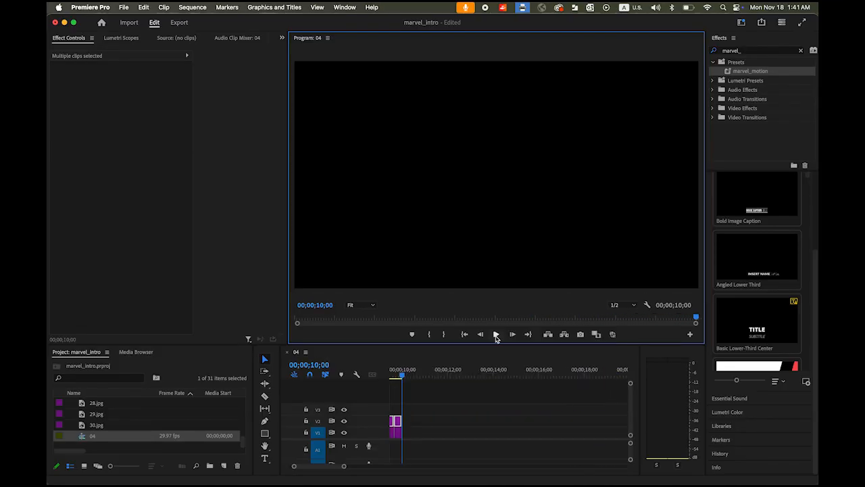
# Nest all the image clips on V1 and V2 into one sequence named images.
pyautogui.click(464, 334)
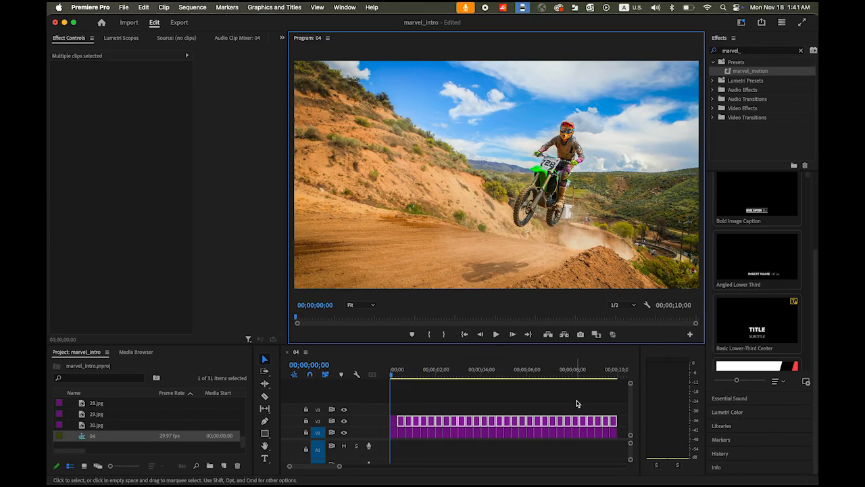
pyautogui.moveTo(622, 405); pyautogui.dragTo(389, 443)
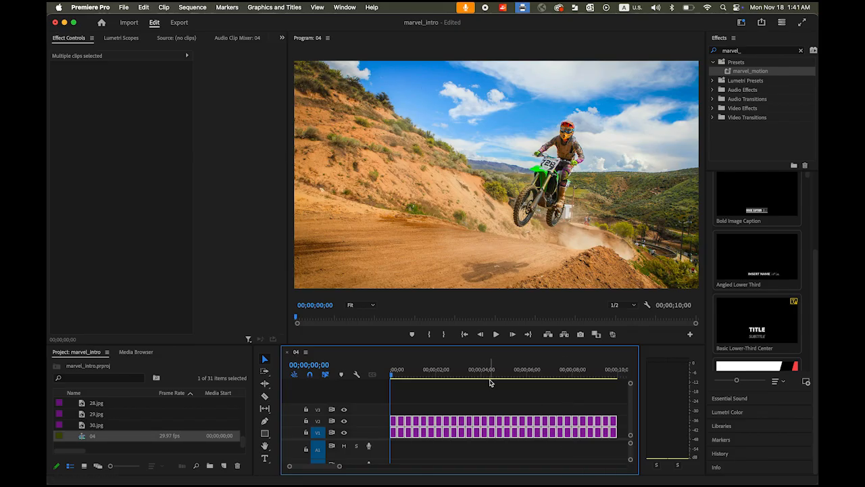
pyautogui.rightClick(507, 424)
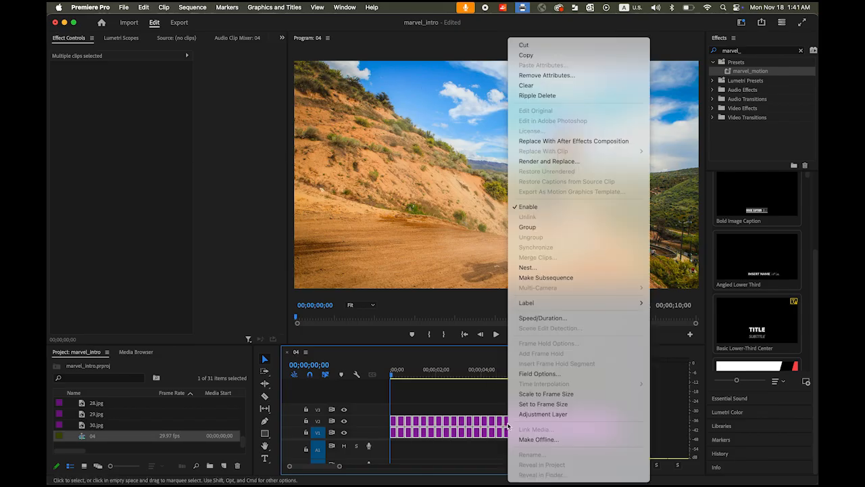
pyautogui.click(566, 268)
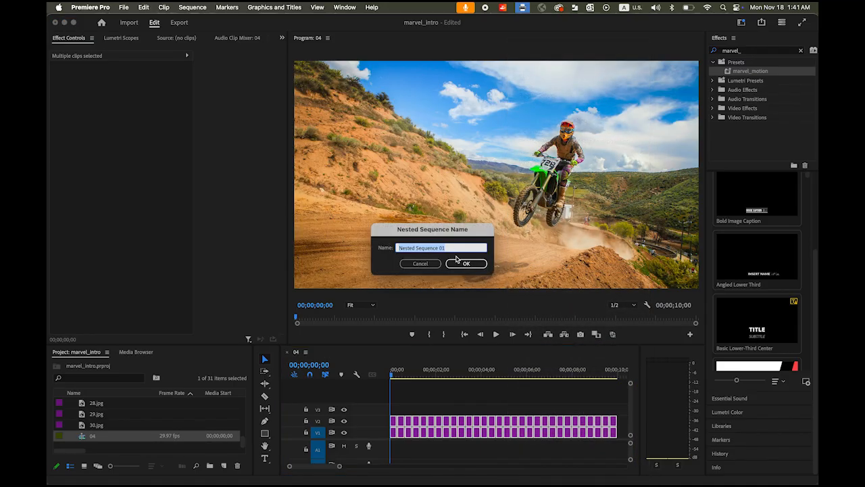
pyautogui.press('BackSpace')
pyautogui.press('Return')
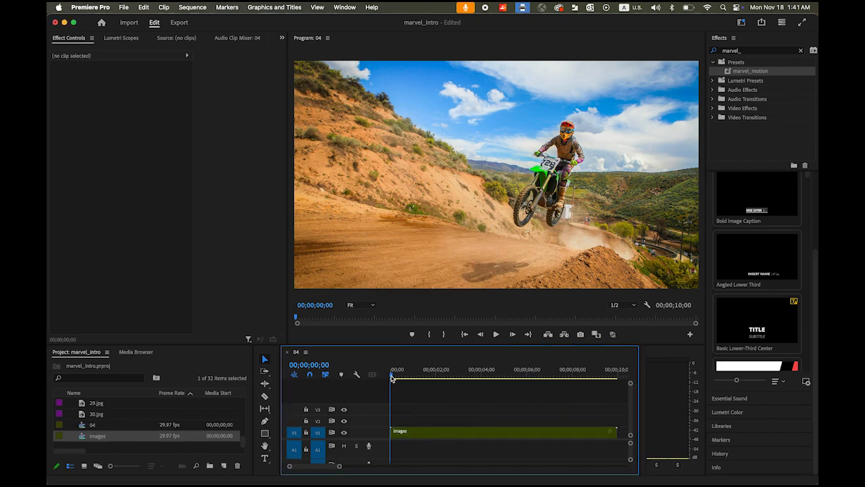
# Play back the nested images clip from its start, then return the playhead to the beginning.
pyautogui.moveTo(392, 377); pyautogui.dragTo(339, 398)
pyautogui.click(496, 334)
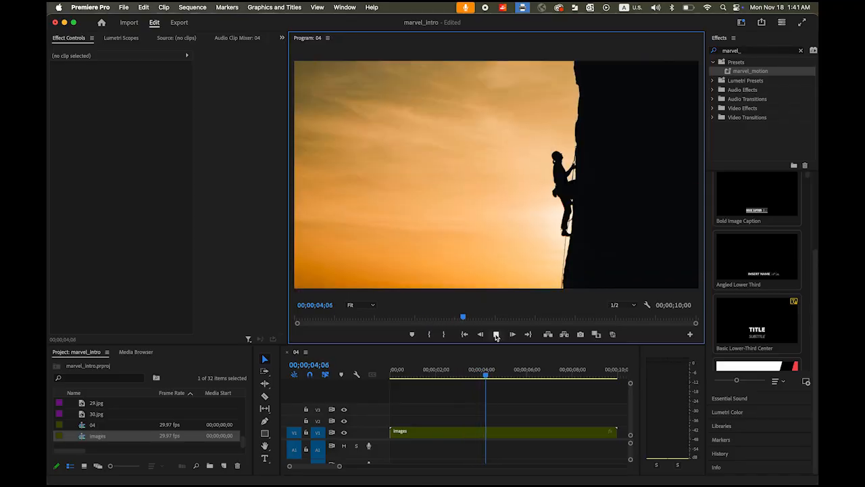
pyautogui.click(460, 370)
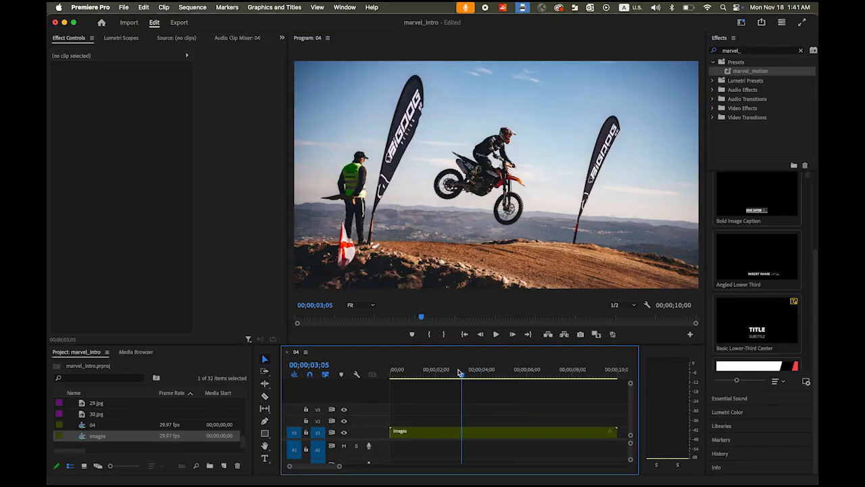
pyautogui.press('Home')
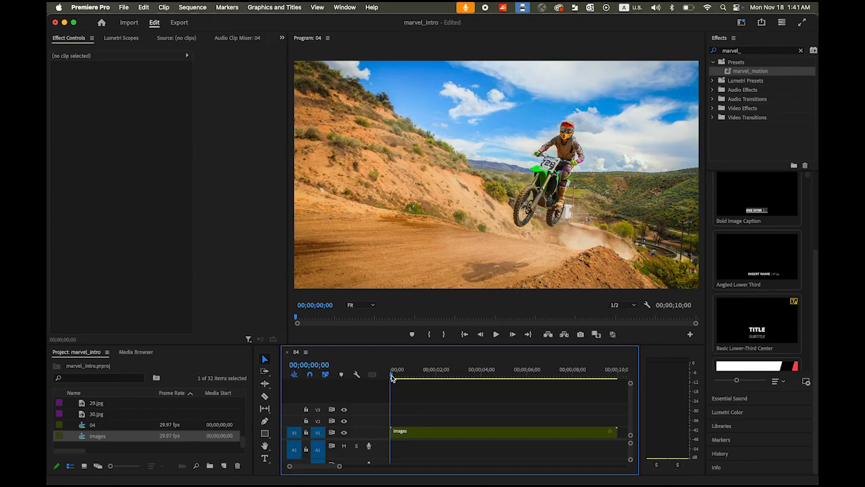
# Split the nested images clip at 00;00;00;20, just before the next picture drops in.
pyautogui.moveTo(392, 377); pyautogui.dragTo(404, 379)
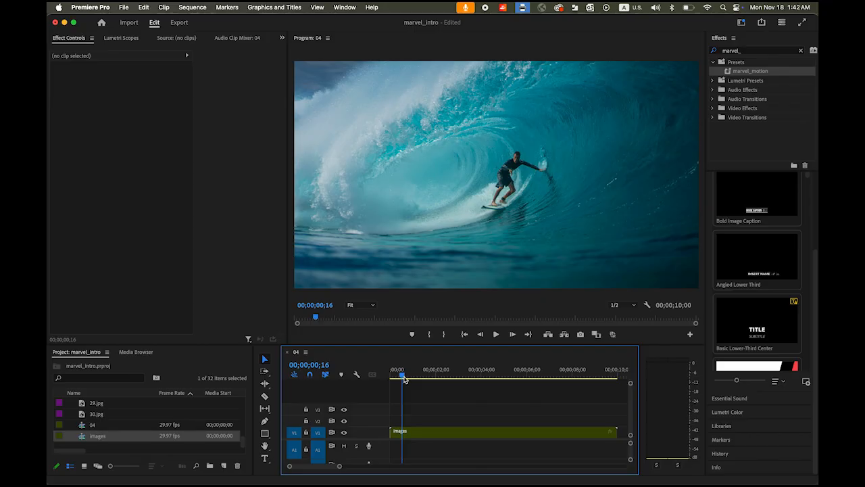
pyautogui.moveTo(404, 379); pyautogui.dragTo(405, 379)
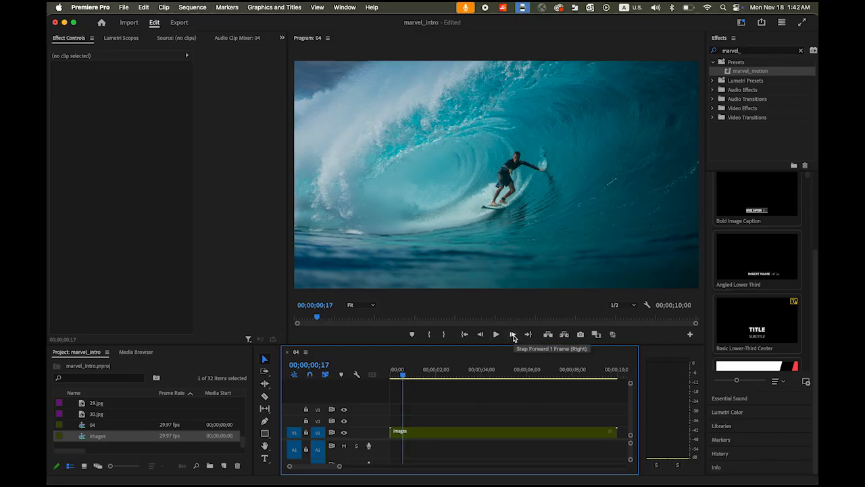
pyautogui.click(513, 334)
pyautogui.click(513, 334)
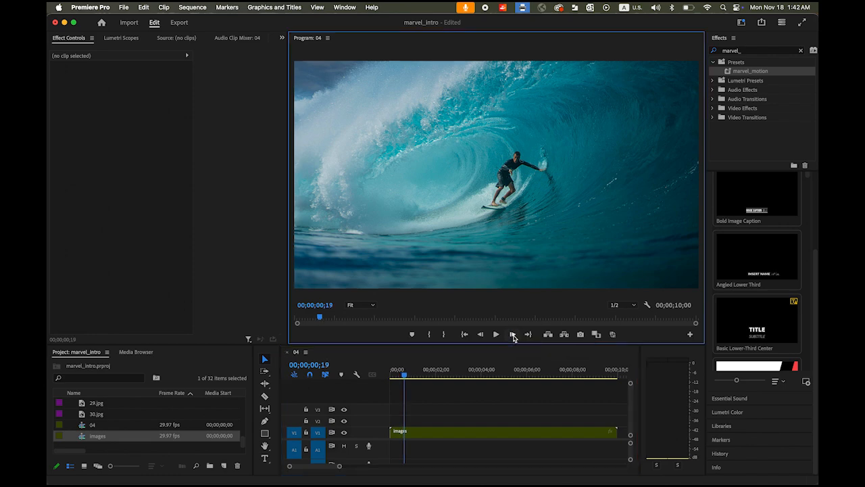
pyautogui.click(513, 334)
pyautogui.click(513, 333)
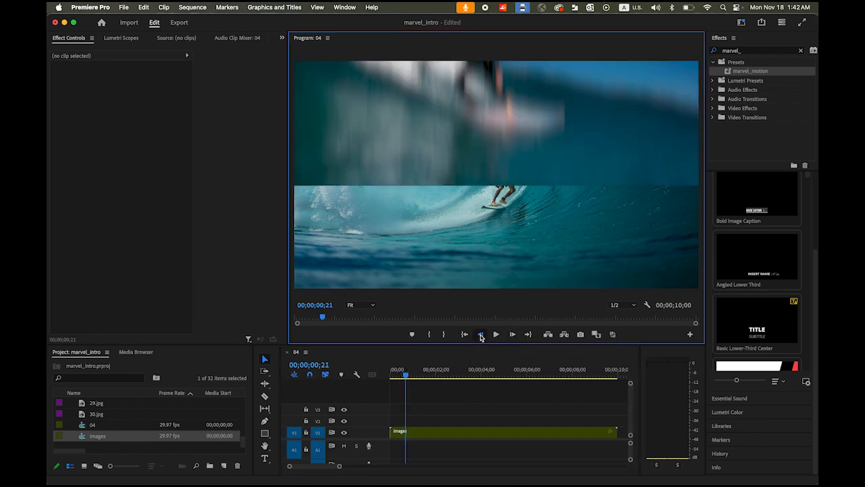
pyautogui.click(480, 334)
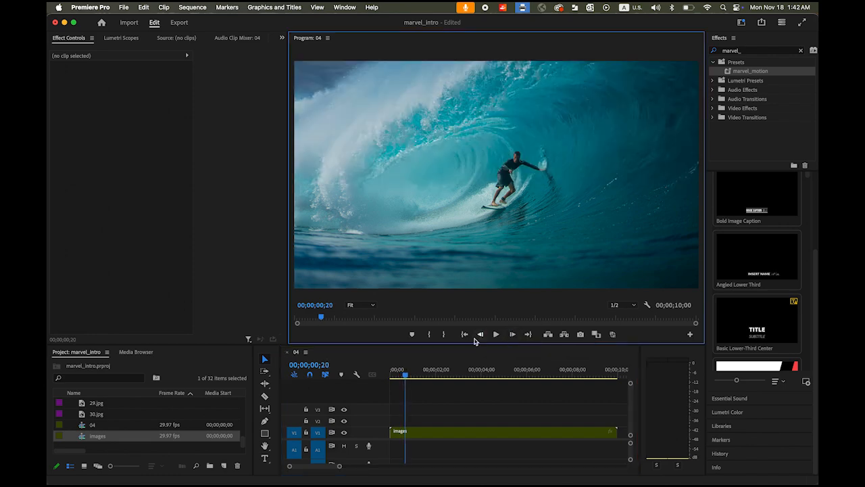
pyautogui.click(265, 397)
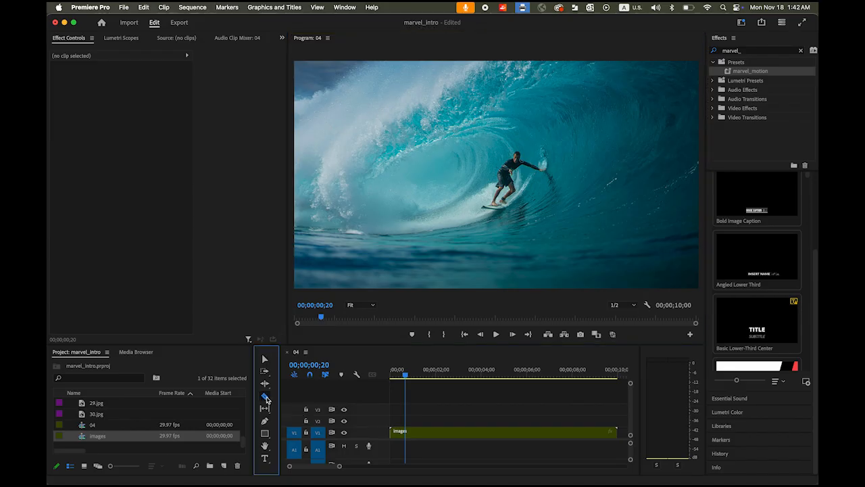
pyautogui.click(406, 431)
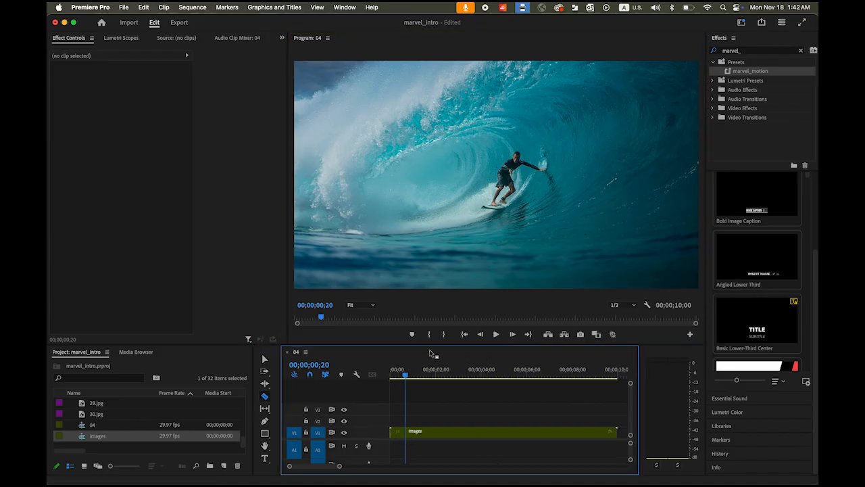
pyautogui.click(264, 361)
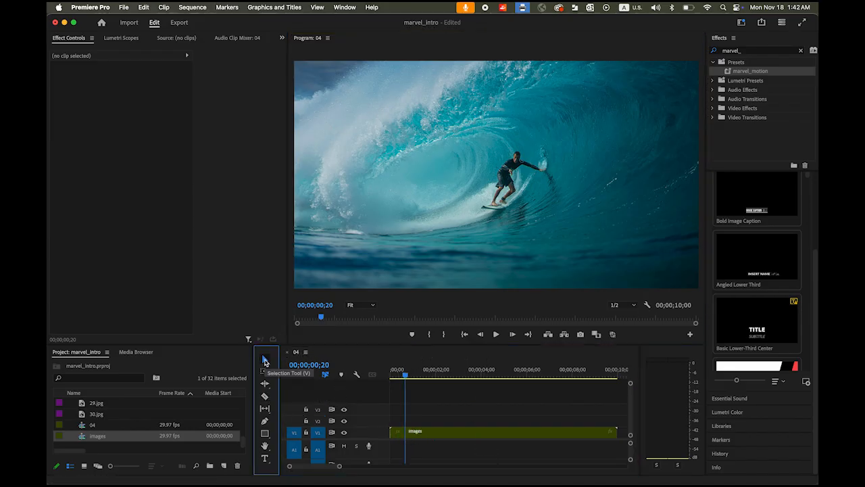
# Slow the first segment of the images clip to 60% speed with ripple edit enabled for trailing clips.
pyautogui.rightClick(396, 433)
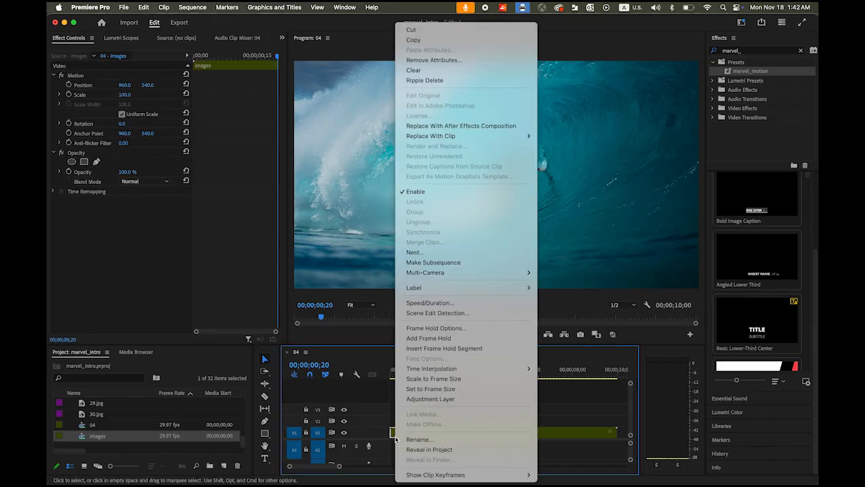
pyautogui.click(456, 303)
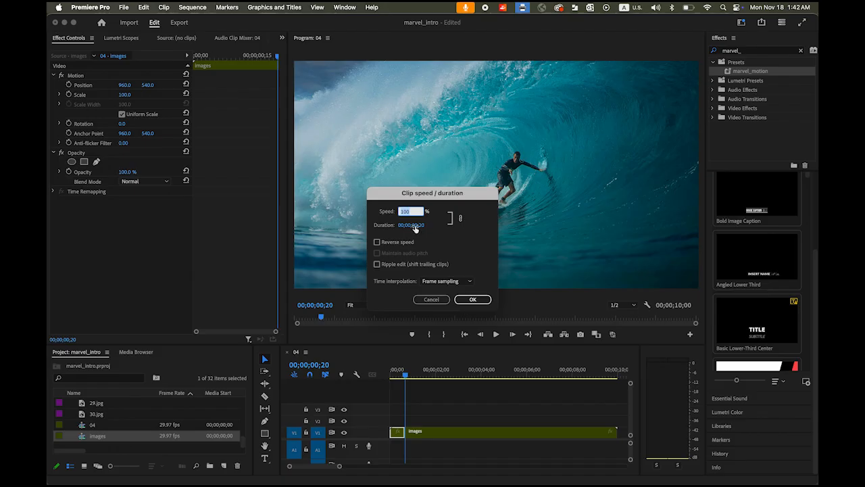
pyautogui.write('60')
pyautogui.click(377, 264)
pyautogui.click(473, 300)
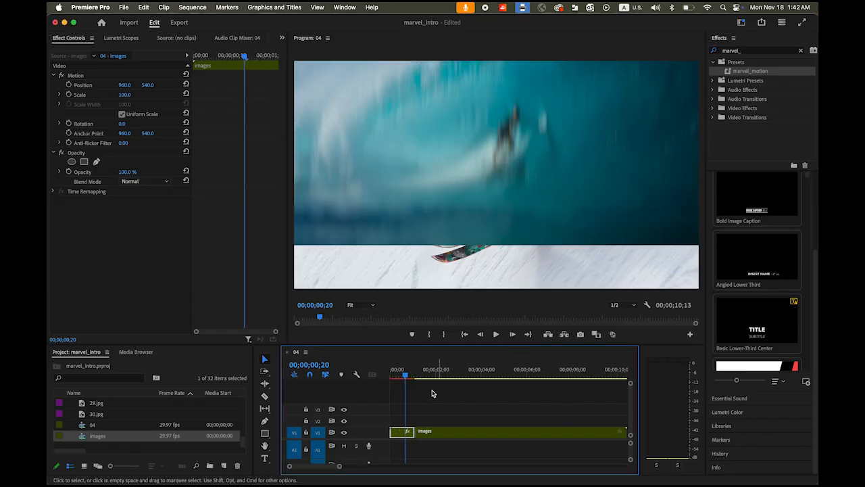
# Play back the sequence from the start to check the slowed opening segment.
pyautogui.moveTo(408, 374); pyautogui.dragTo(364, 375)
pyautogui.click(497, 333)
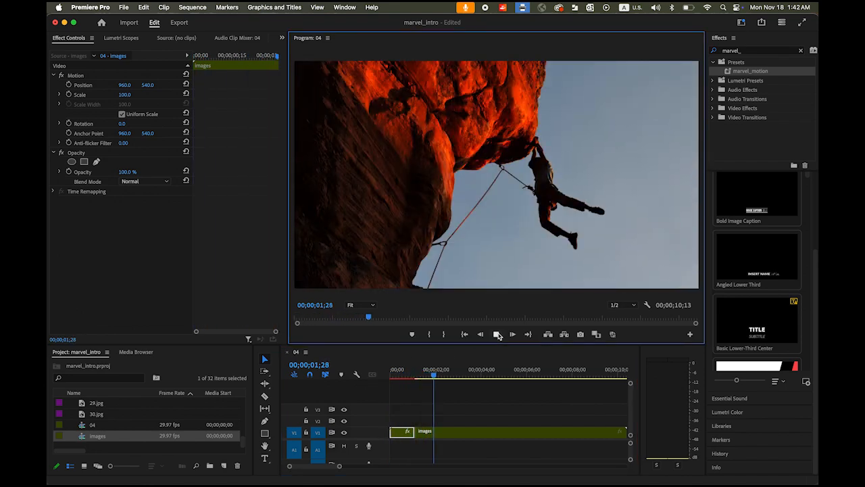
pyautogui.click(497, 333)
# Split the images clip at 00;00;02;13, right before the climber picture is replaced.
pyautogui.moveTo(442, 379); pyautogui.dragTo(444, 399)
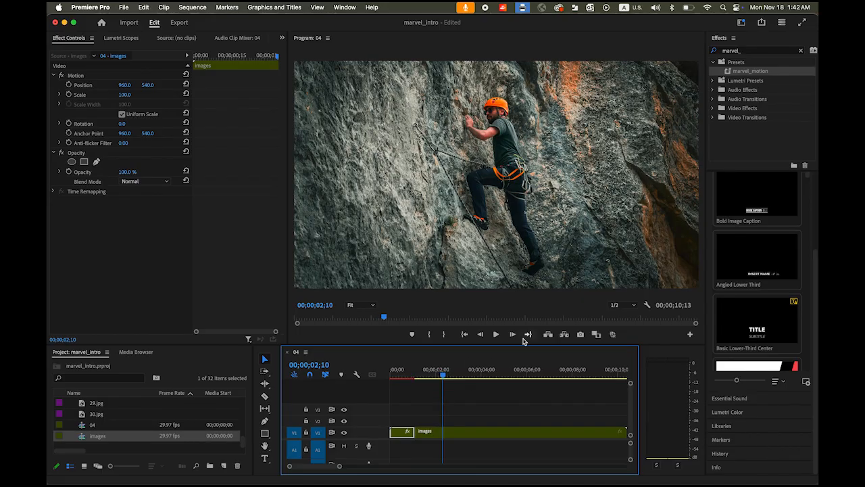
pyautogui.click(513, 335)
pyautogui.click(513, 335)
pyautogui.click(513, 335)
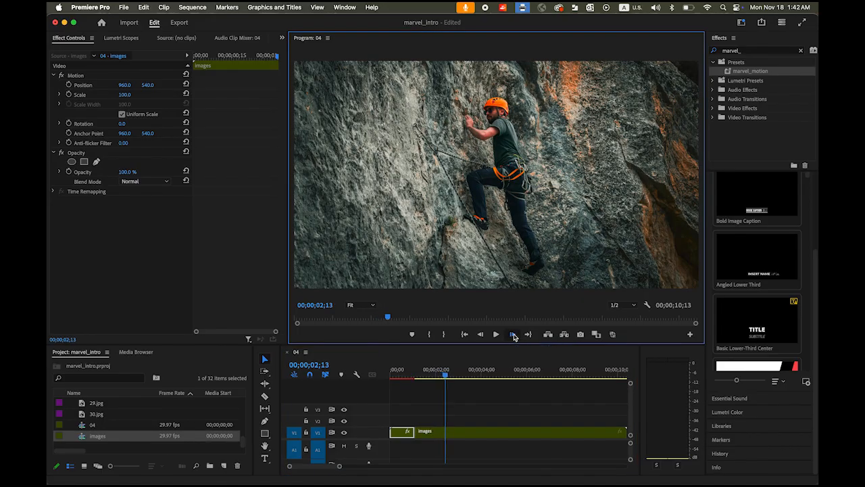
pyautogui.click(513, 335)
pyautogui.click(481, 335)
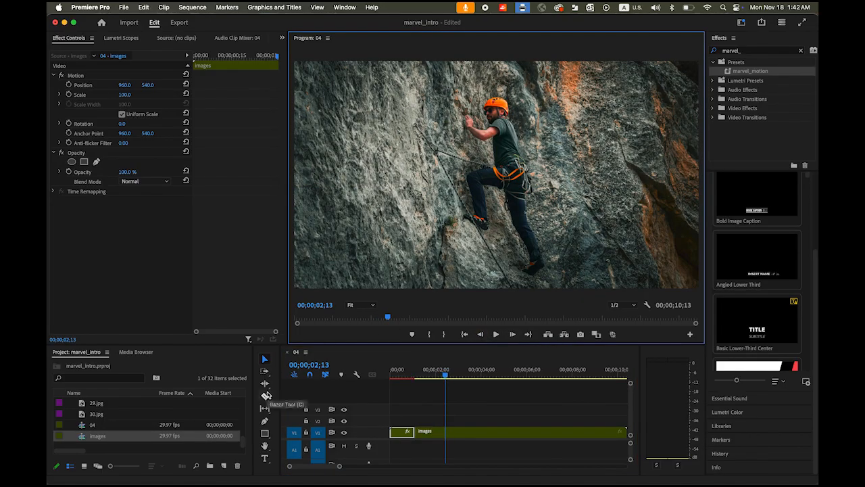
pyautogui.click(265, 396)
pyautogui.click(448, 433)
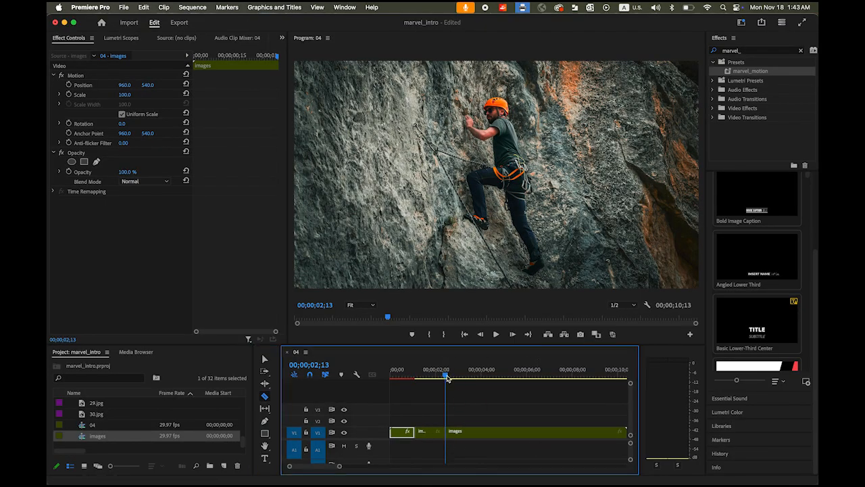
# Split the remaining images clip at 00;00;06;00 and return to the Selection tool.
pyautogui.moveTo(448, 377); pyautogui.dragTo(529, 384)
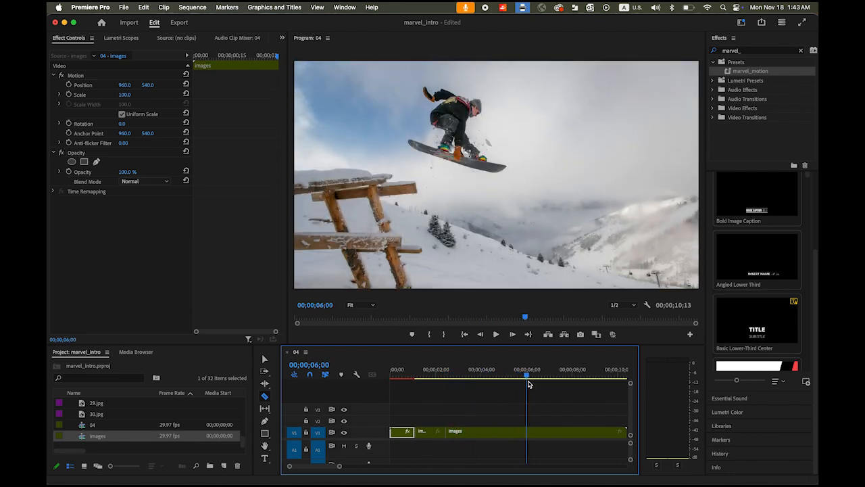
pyautogui.click(528, 433)
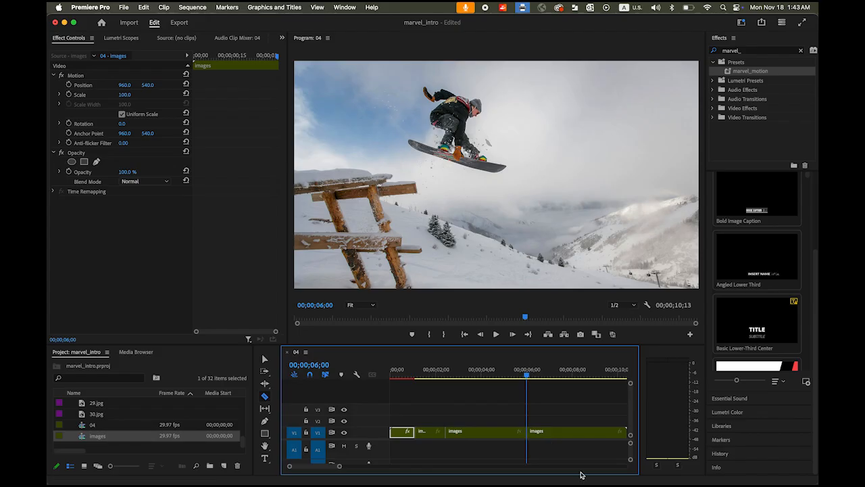
pyautogui.click(264, 360)
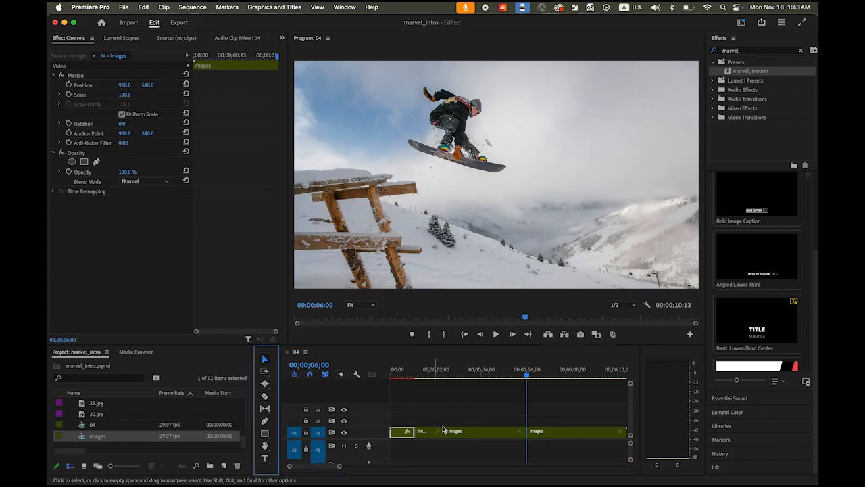
# Speed up the third images segment, starting at 00;00;02;13, to 200%.
pyautogui.click(482, 436)
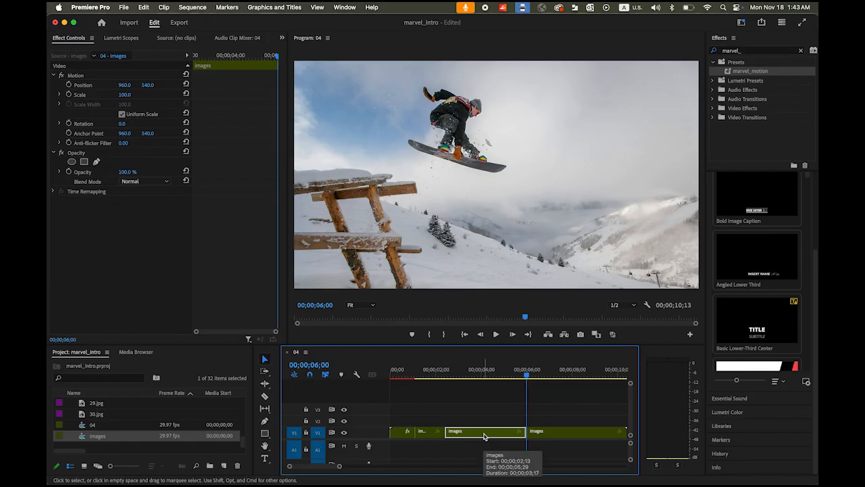
pyautogui.rightClick(484, 436)
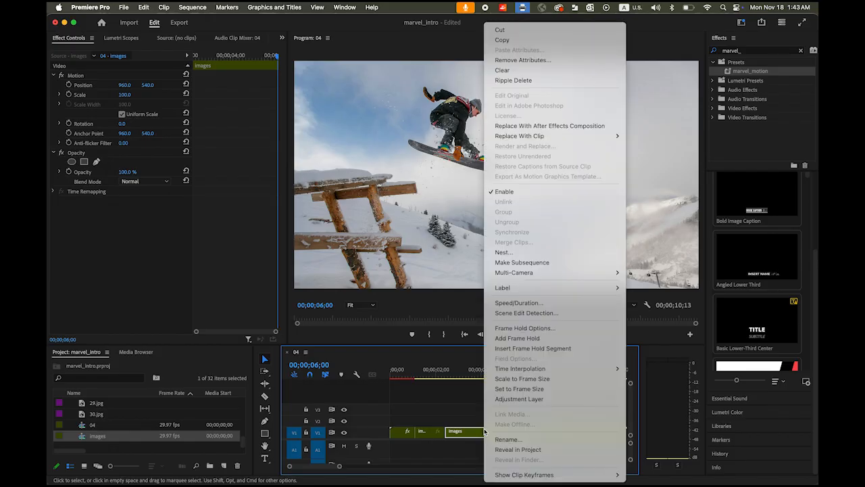
pyautogui.click(537, 302)
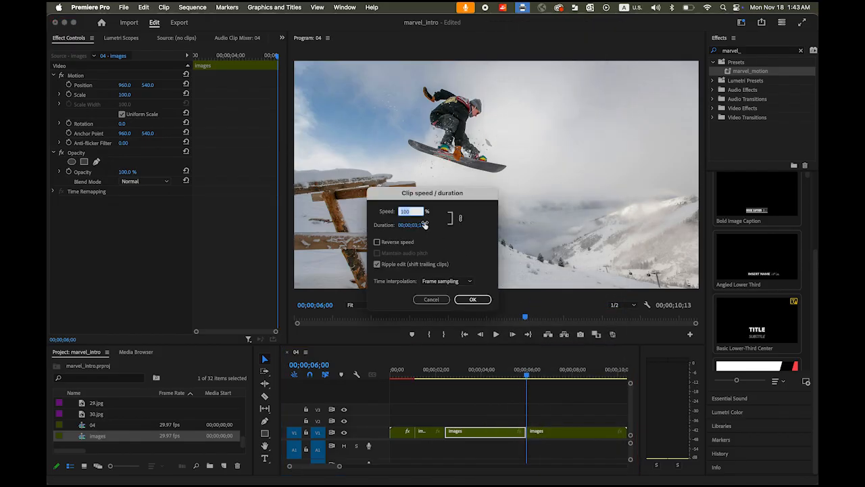
pyautogui.write('20')
pyautogui.click(470, 298)
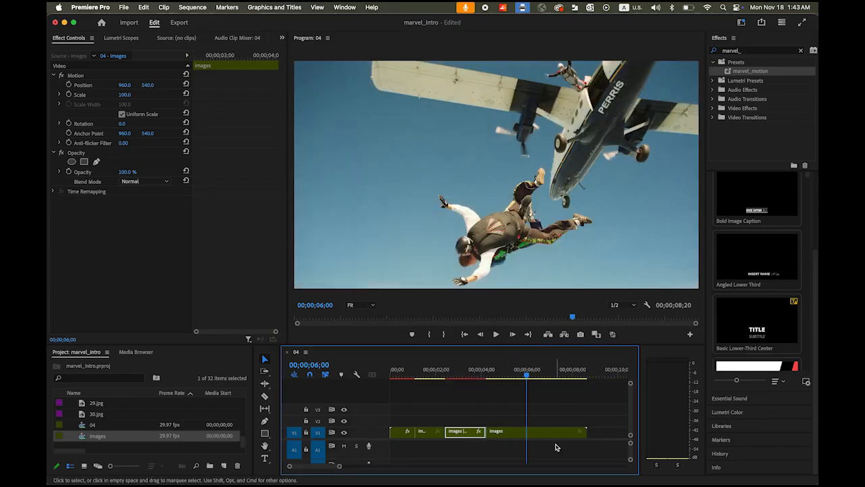
# Speed up the last images segment, starting at 00;00;04;07, to 300%.
pyautogui.click(549, 438)
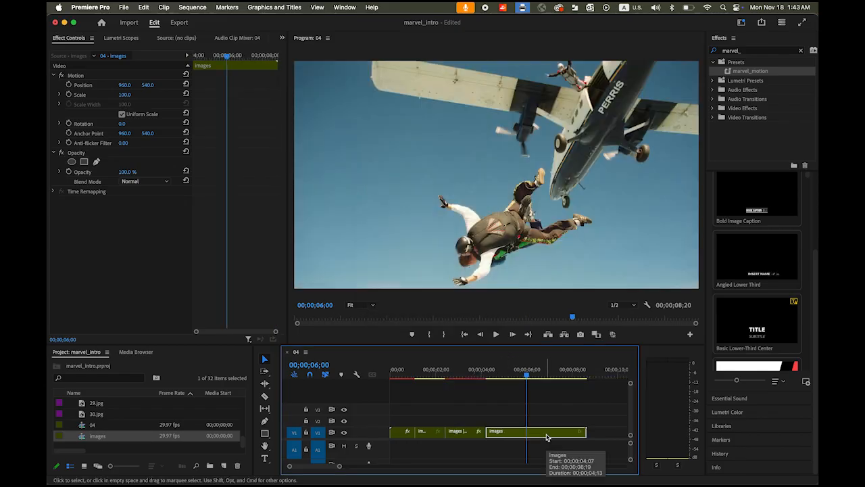
pyautogui.rightClick(546, 436)
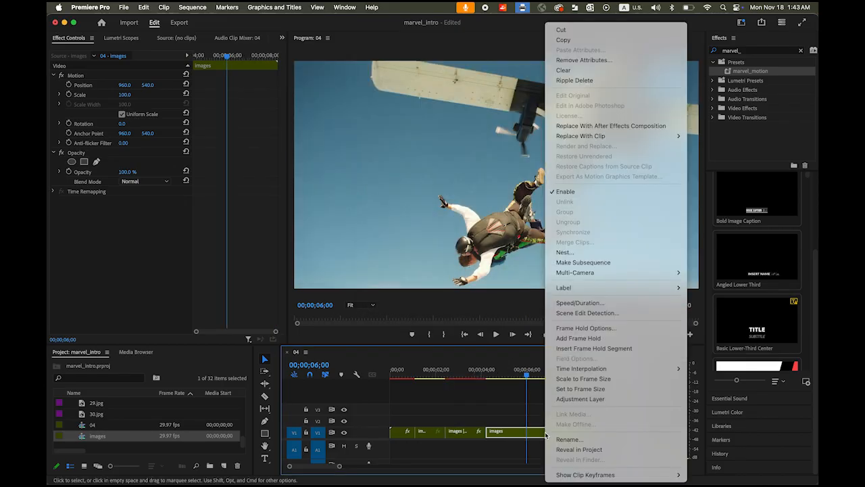
pyautogui.click(578, 303)
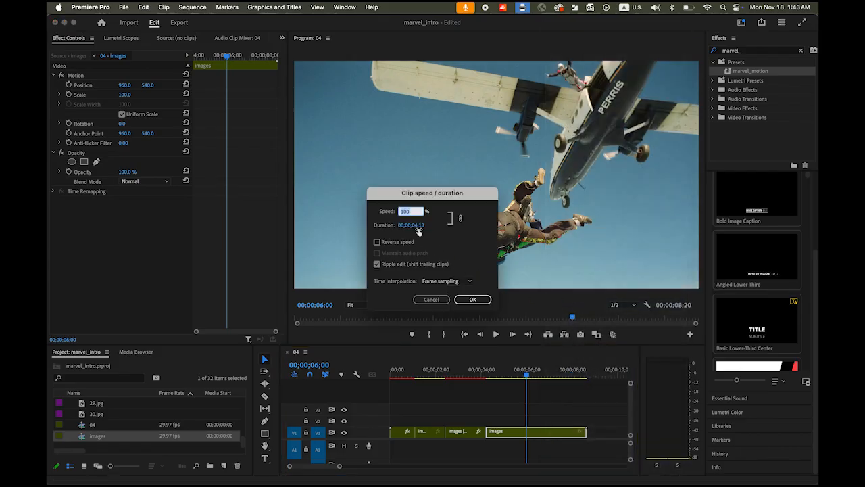
pyautogui.write('30')
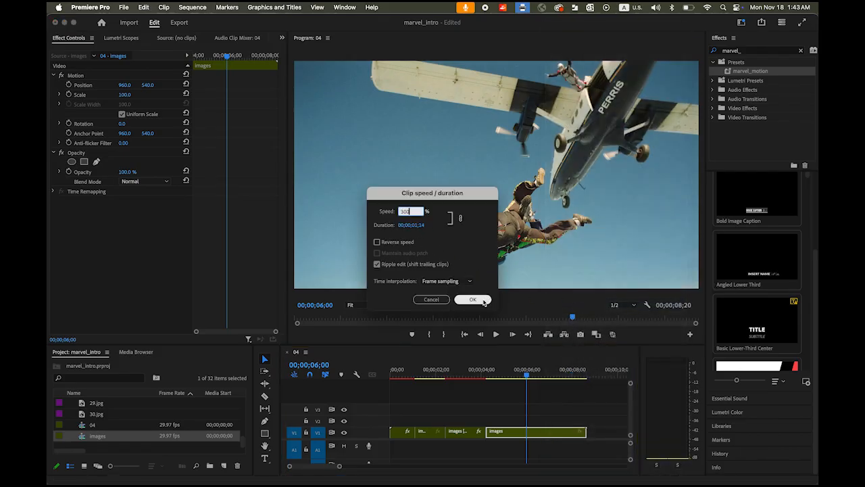
pyautogui.click(473, 298)
# Play back the sequence from the start to check the acceleration, then park the playhead at 00;00;04;28 inside the last segment.
pyautogui.press('Home')
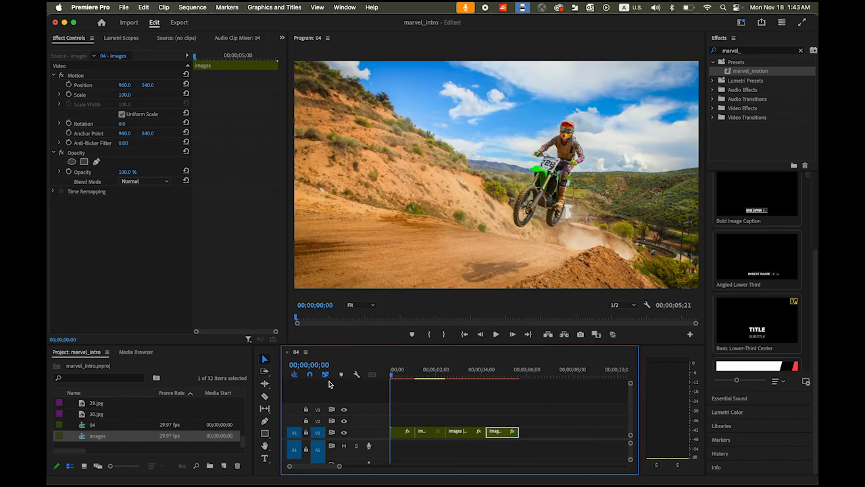
pyautogui.click(495, 334)
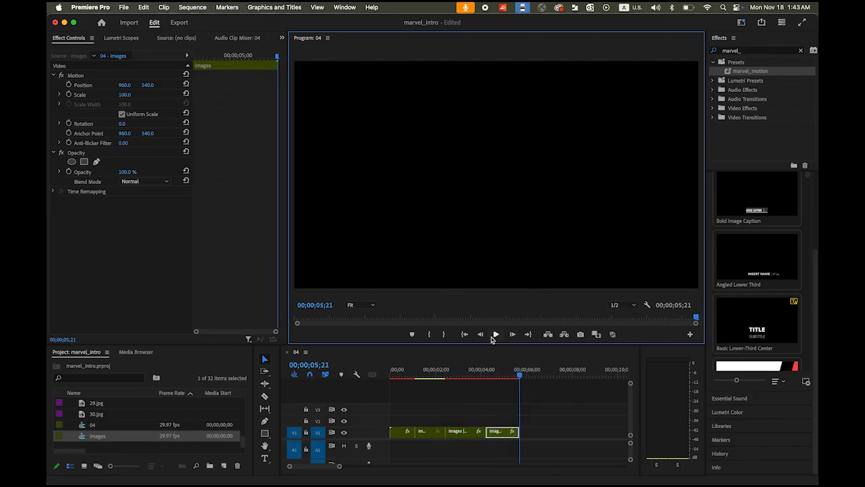
pyautogui.click(504, 378)
pyautogui.moveTo(503, 379); pyautogui.dragTo(501, 378)
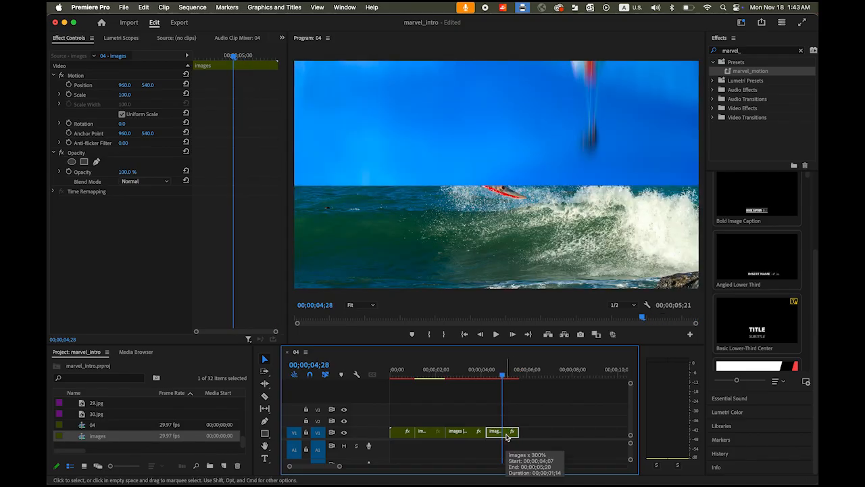
# Duplicate the 300% images segment end to end on V1 until six of them run in a row, ending at 00;00;12;26.
pyautogui.moveTo(507, 435); pyautogui.dragTo(576, 433)
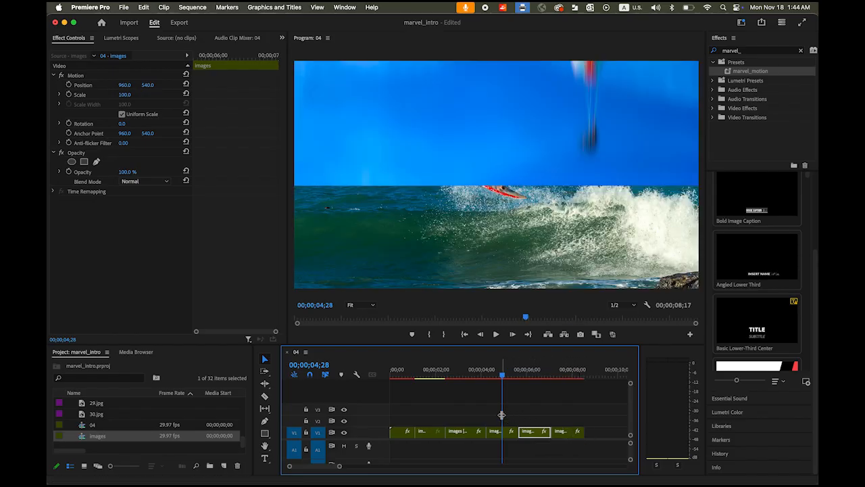
pyautogui.moveTo(494, 415); pyautogui.dragTo(571, 436)
pyautogui.moveTo(497, 436); pyautogui.dragTo(601, 440)
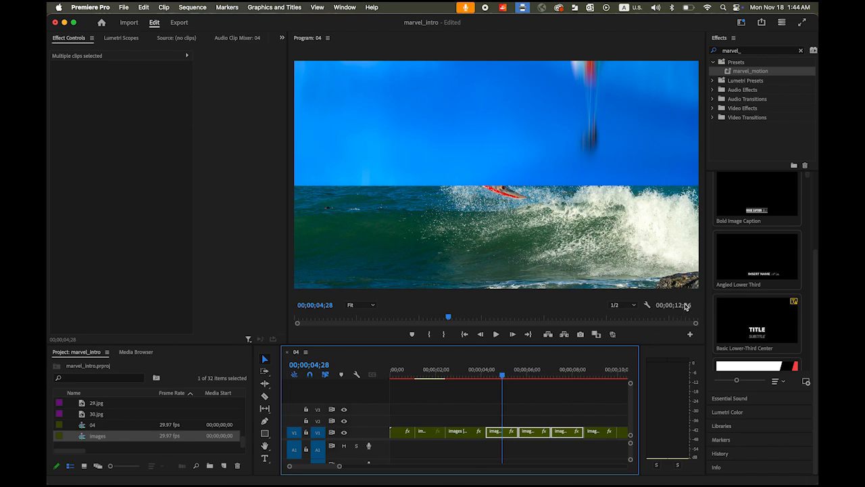
# Play the extended sequence through from the start to review the fast ending, and return the playhead to the beginning.
pyautogui.press('Home')
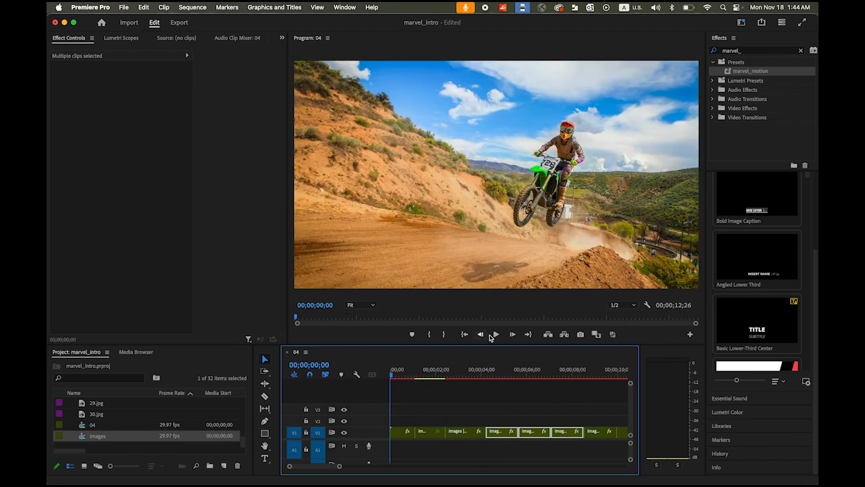
pyautogui.click(496, 334)
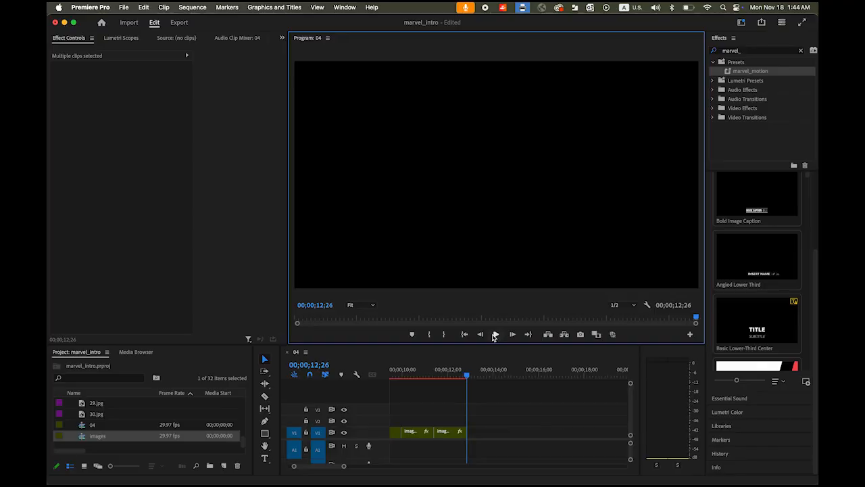
pyautogui.click(464, 333)
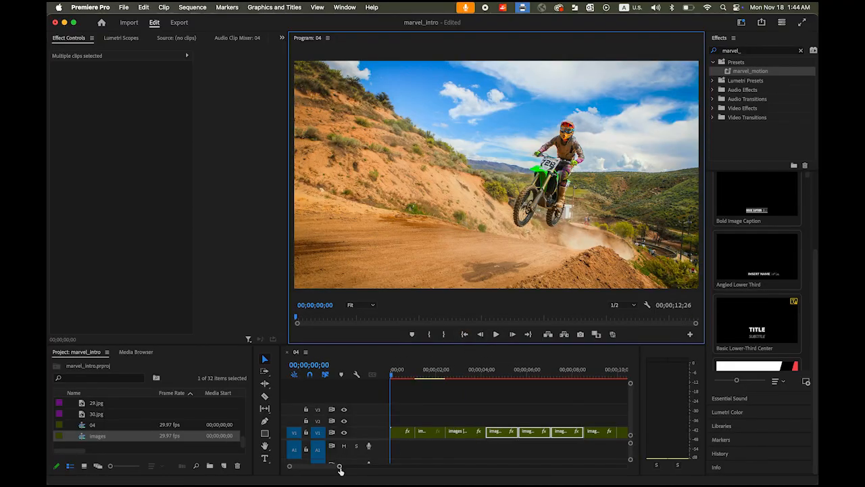
# Nest all the images segments on V1 into one sequence named images_end.
pyautogui.moveTo(339, 467); pyautogui.dragTo(349, 469)
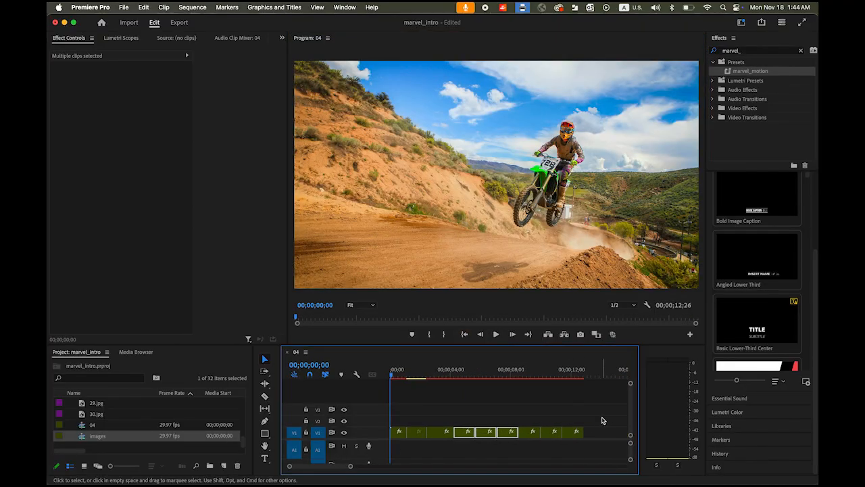
pyautogui.moveTo(602, 421); pyautogui.dragTo(404, 450)
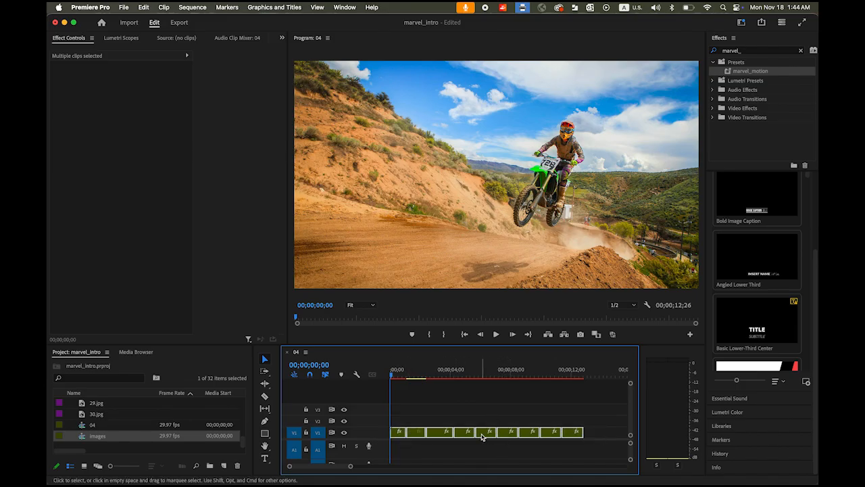
pyautogui.rightClick(482, 437)
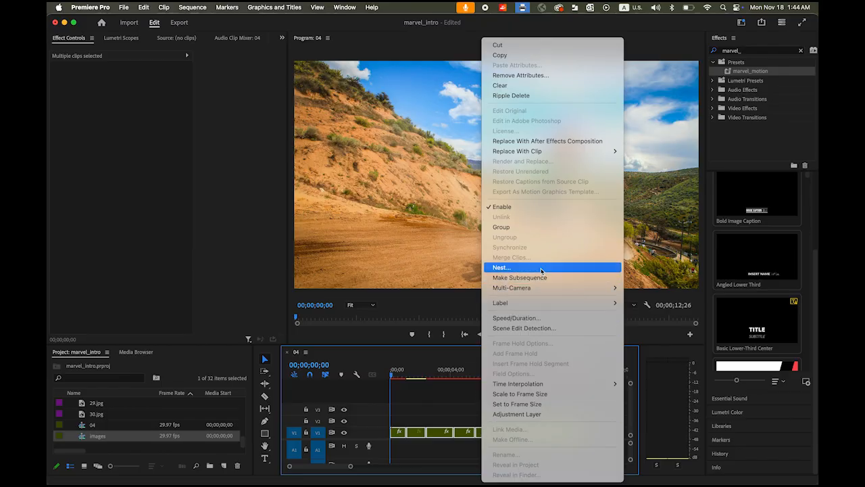
pyautogui.click(541, 268)
pyautogui.press('BackSpace')
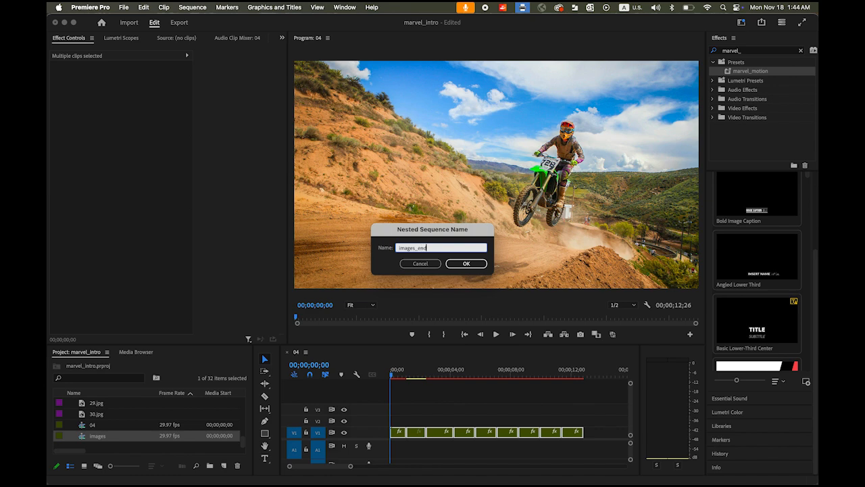
pyautogui.click(478, 264)
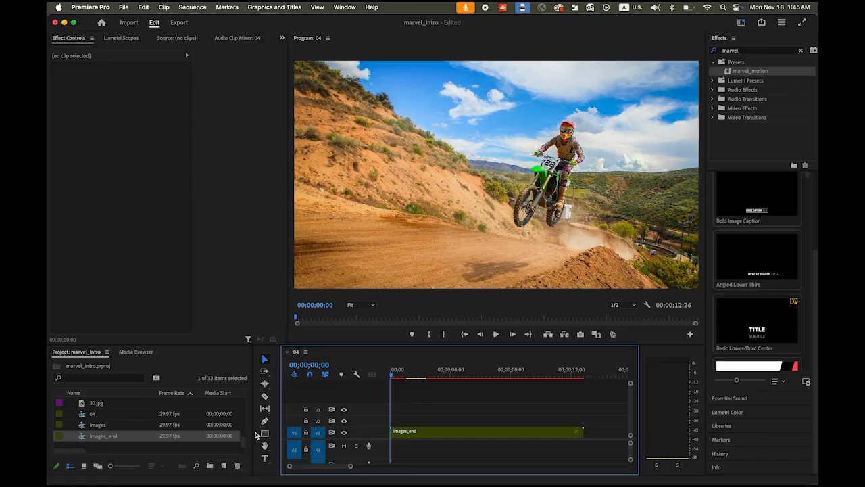
# Create a 1920 × 1080 red color matte at 29.97 fps and name it Red.
pyautogui.moveTo(253, 431)
pyautogui.mouseDown()
pyautogui.moveTo(229, 431)
pyautogui.moveTo(242, 432)
pyautogui.mouseUp()
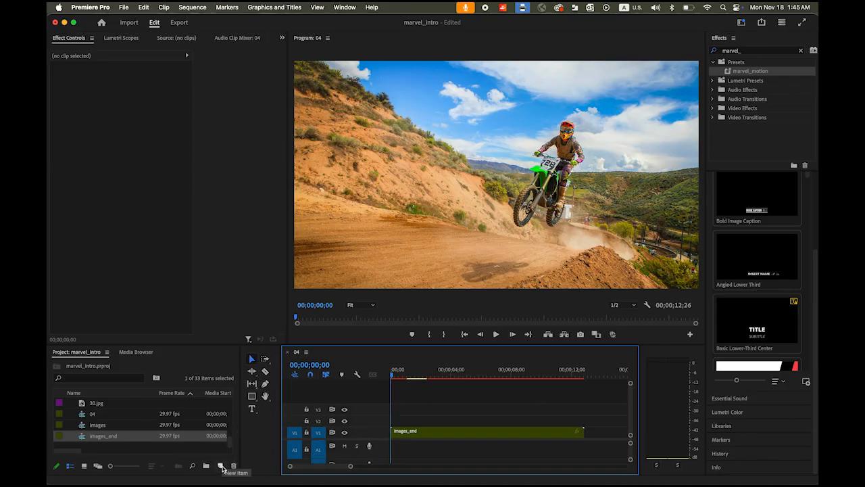
pyautogui.click(221, 468)
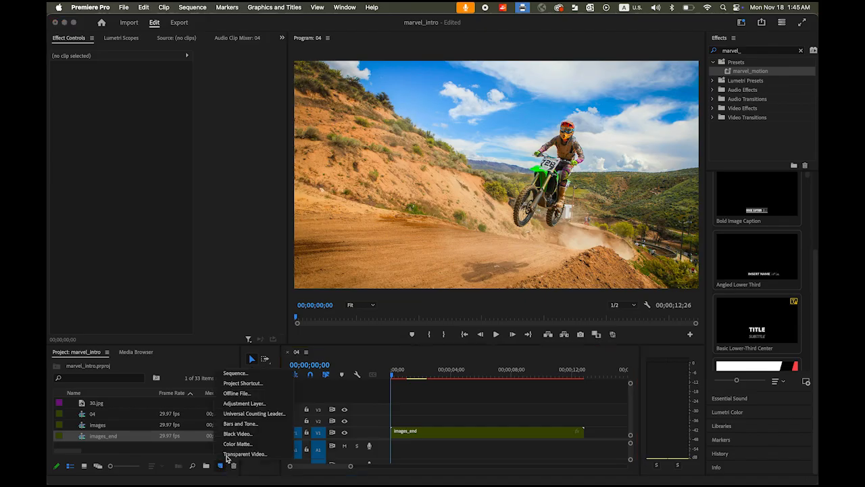
pyautogui.click(241, 449)
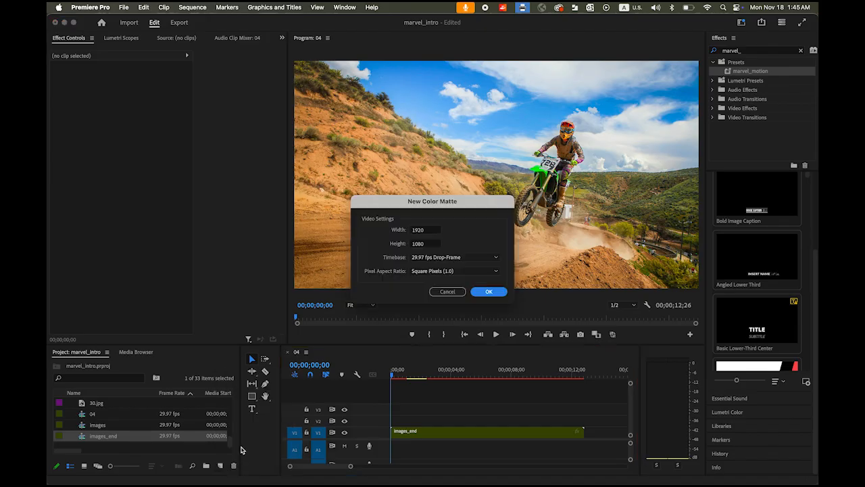
pyautogui.click(488, 292)
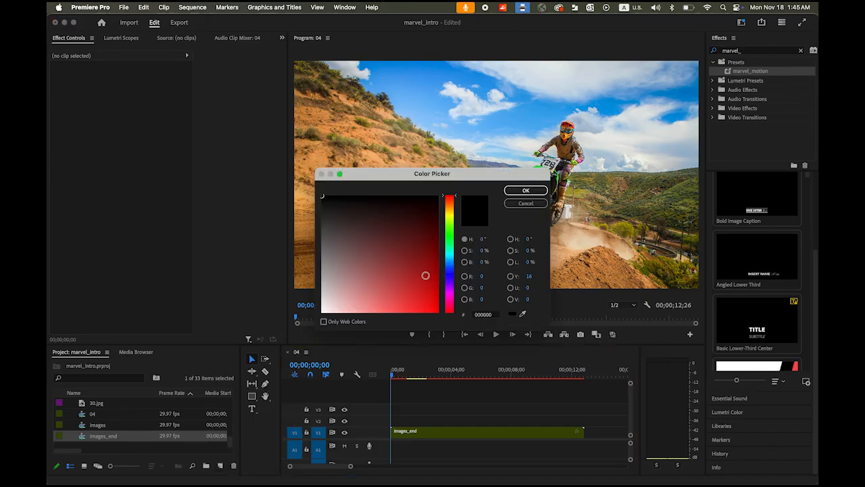
pyautogui.click(434, 264)
pyautogui.click(539, 192)
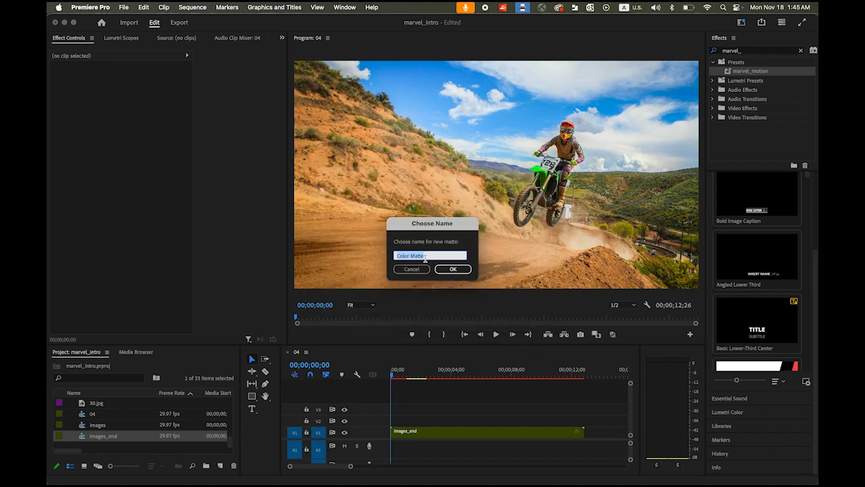
pyautogui.write('Red')
pyautogui.click(453, 269)
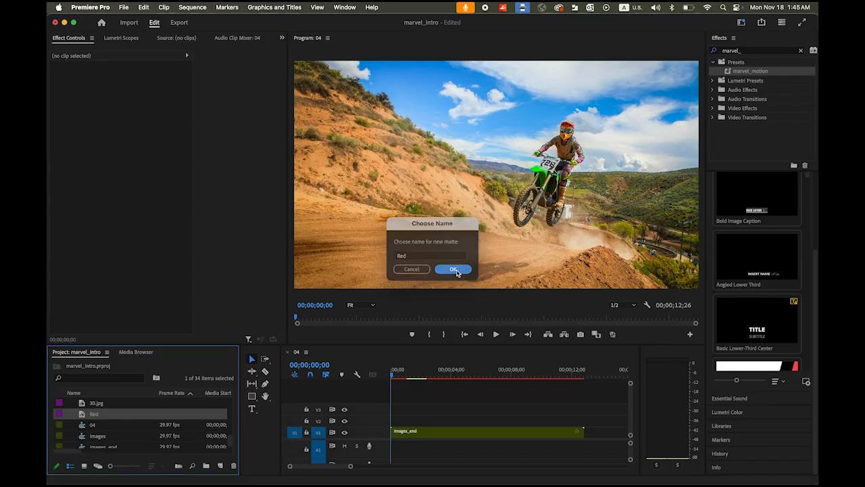
# Move images_end up to V2 and place the Red matte beneath it on V1, extended to the same length.
pyautogui.click(456, 436)
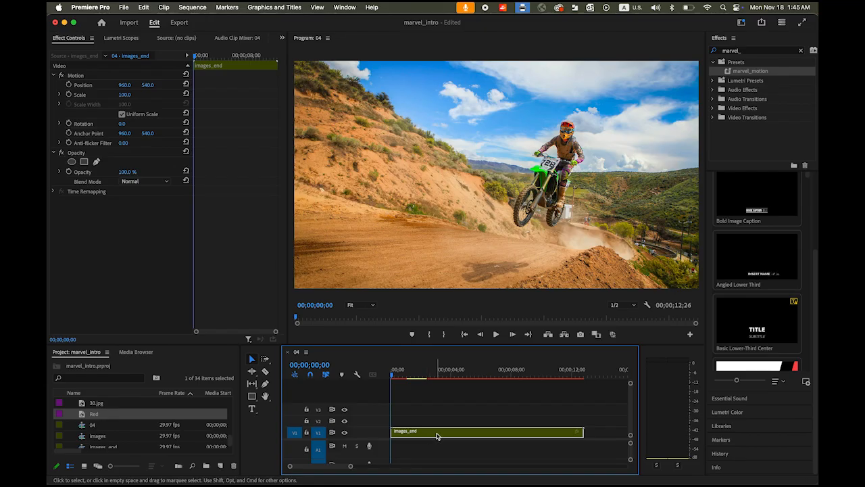
pyautogui.moveTo(437, 436); pyautogui.dragTo(440, 424)
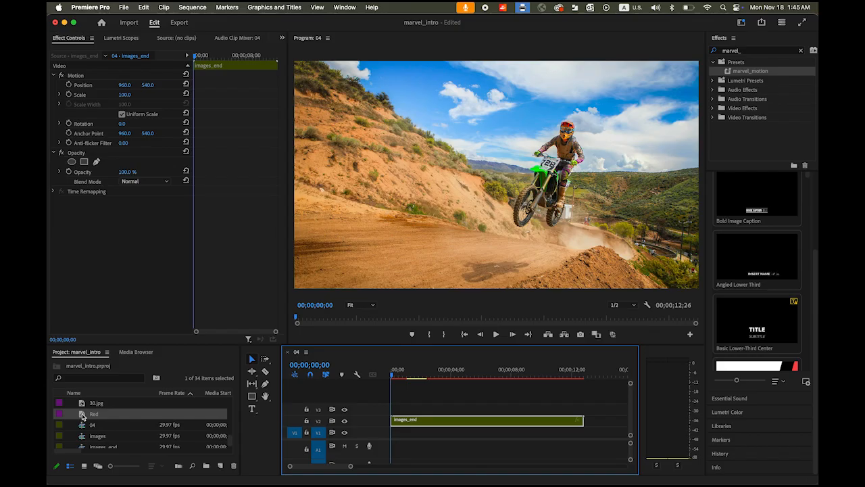
pyautogui.moveTo(106, 415); pyautogui.dragTo(398, 438)
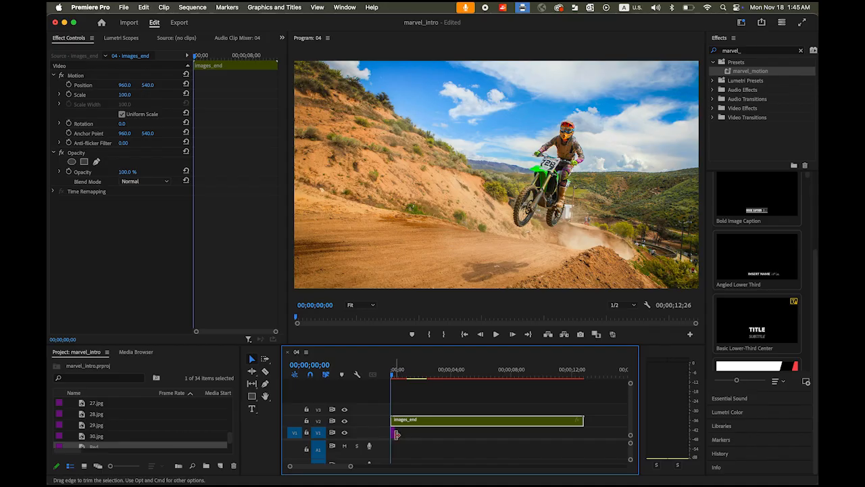
pyautogui.moveTo(397, 434); pyautogui.dragTo(584, 442)
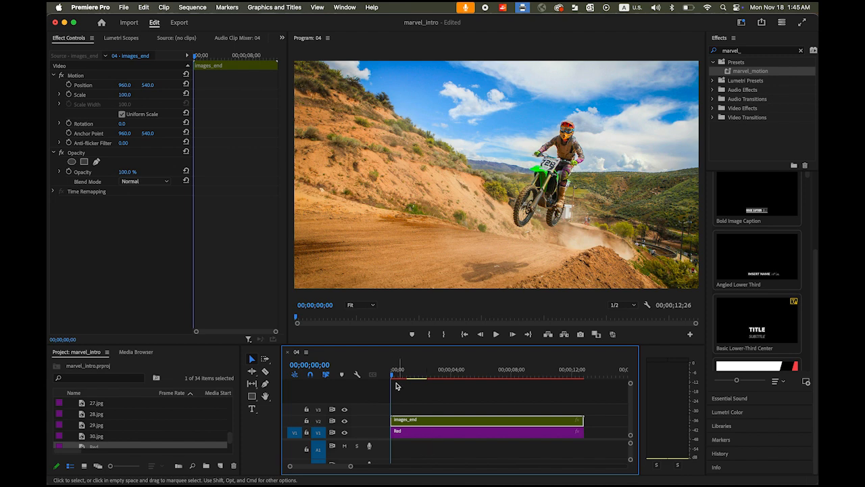
# Add a text layer reading EXTREME over the picture at the start of the sequence, and return to the Selection tool.
pyautogui.click(252, 409)
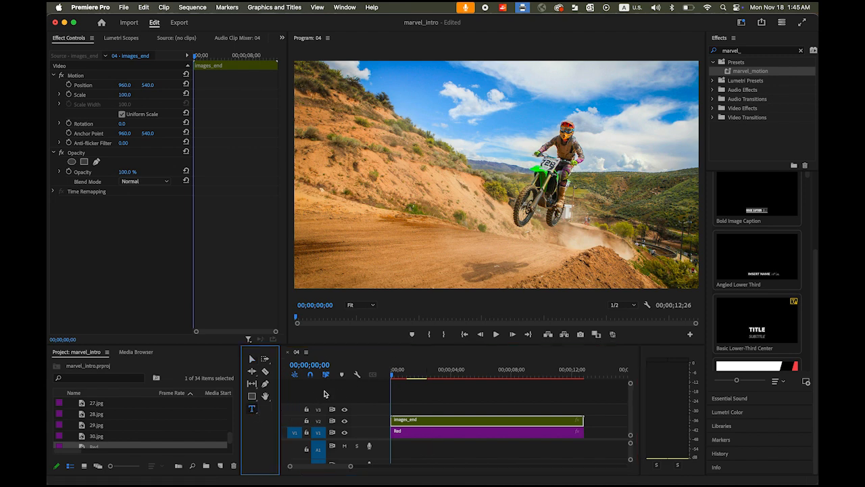
pyautogui.click(393, 165)
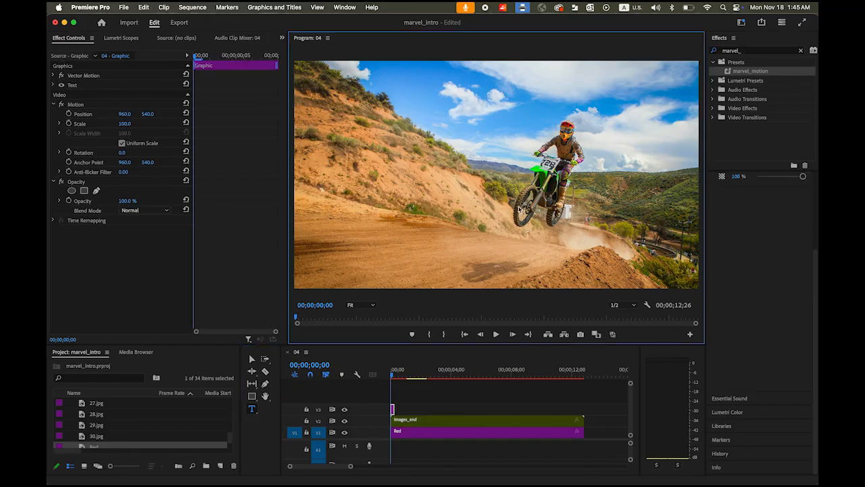
pyautogui.write('E')
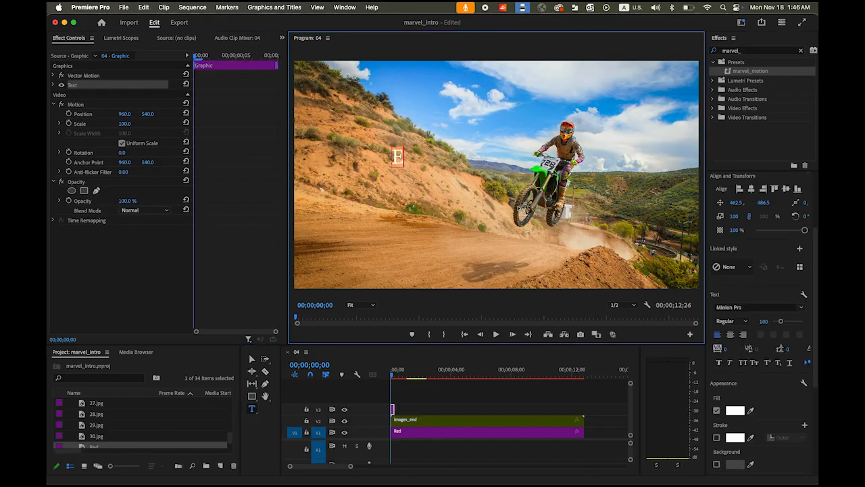
pyautogui.write('XTRE')
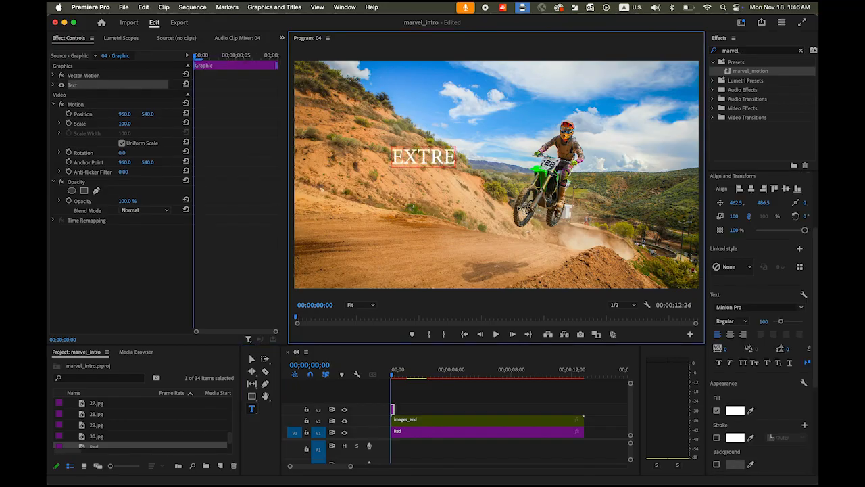
pyautogui.write('ME')
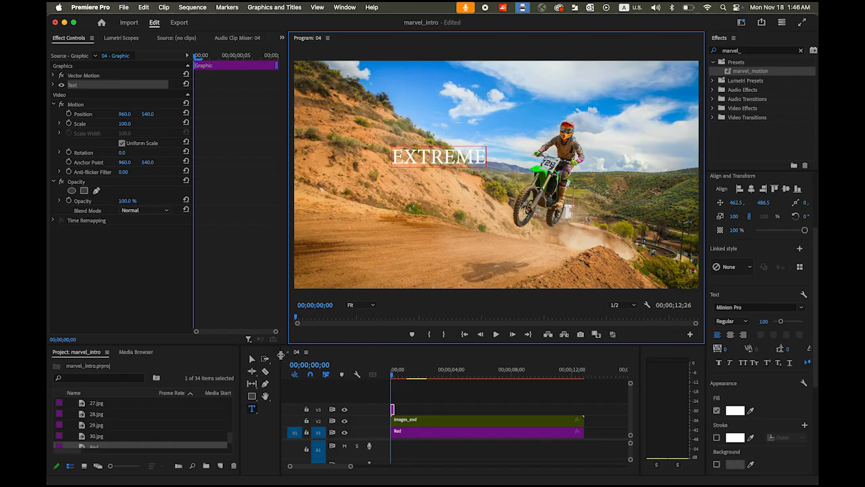
pyautogui.click(252, 359)
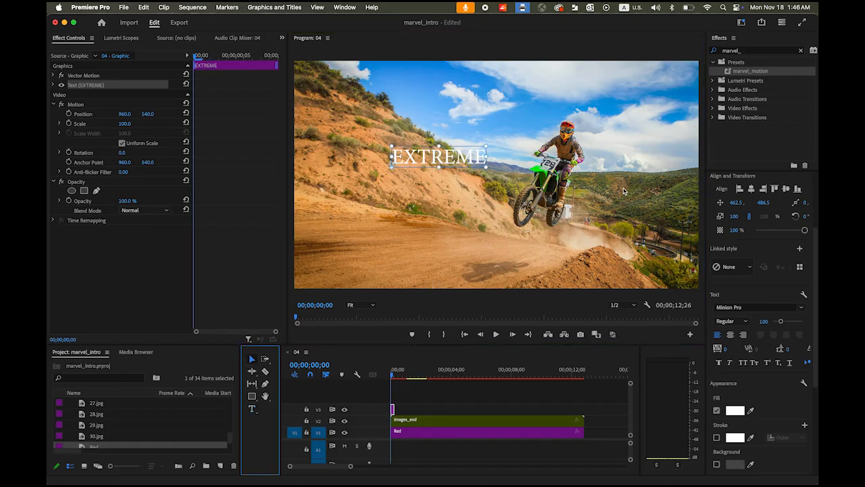
# Change the EXTREME text's font to Impact.
pyautogui.click(802, 307)
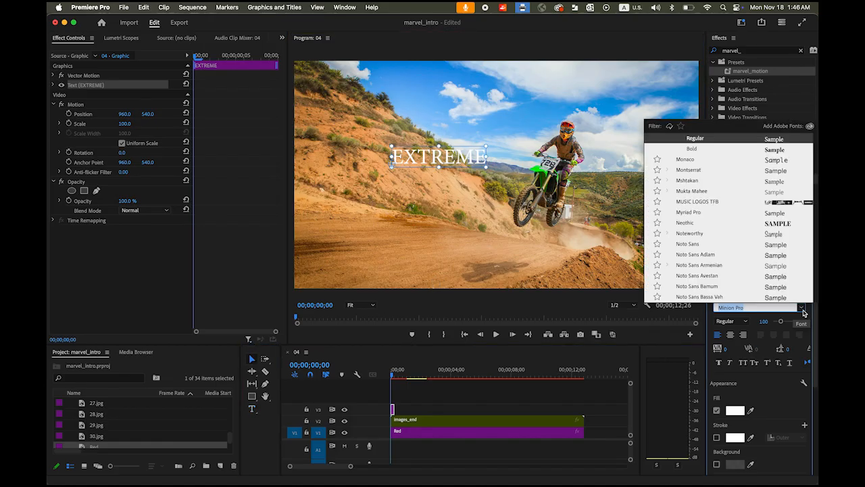
pyautogui.scroll(5, 734, 241)
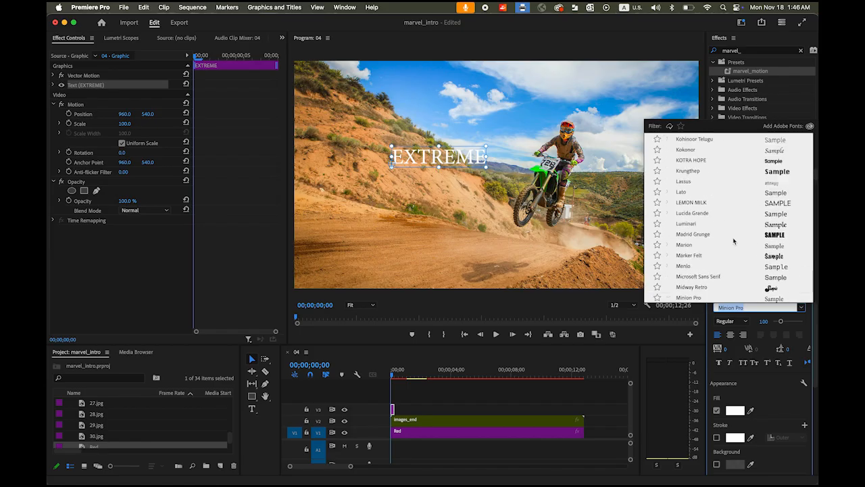
pyautogui.scroll(2, 734, 241)
pyautogui.scroll(2, 719, 185)
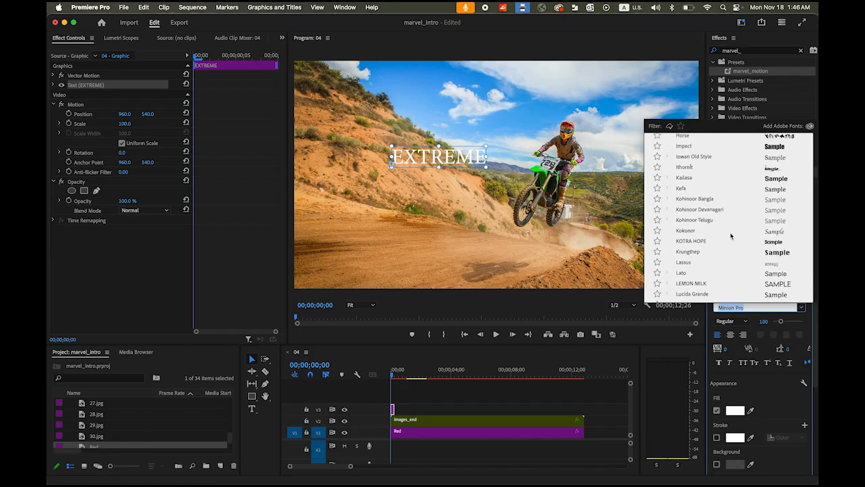
pyautogui.click(686, 166)
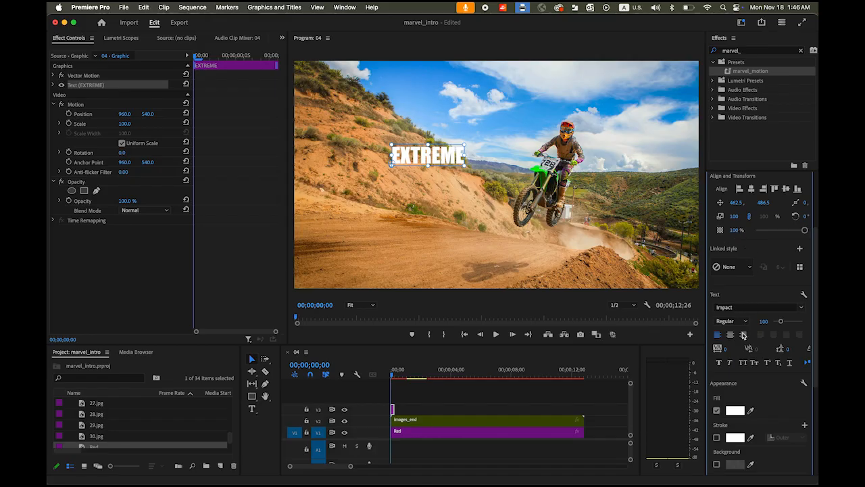
# Set the EXTREME text's font size to 200.
pyautogui.click(761, 322)
pyautogui.write('299')
pyautogui.press('Return')
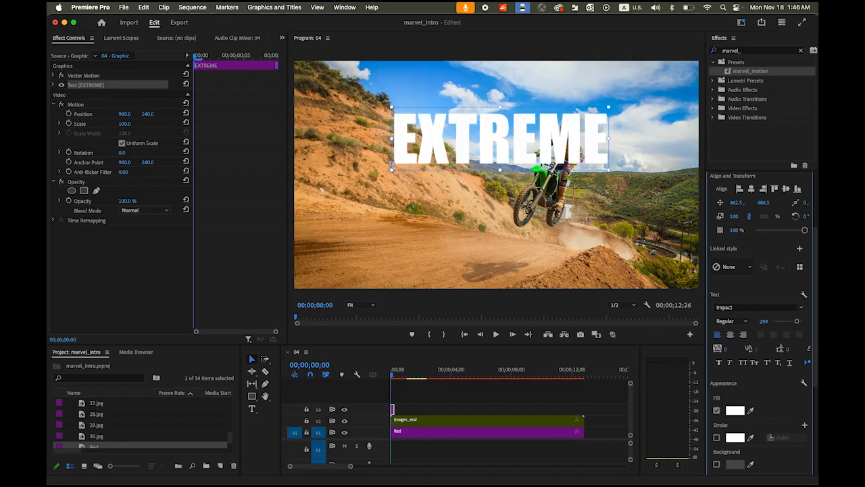
pyautogui.click(762, 322)
pyautogui.write('2')
pyautogui.press('Return')
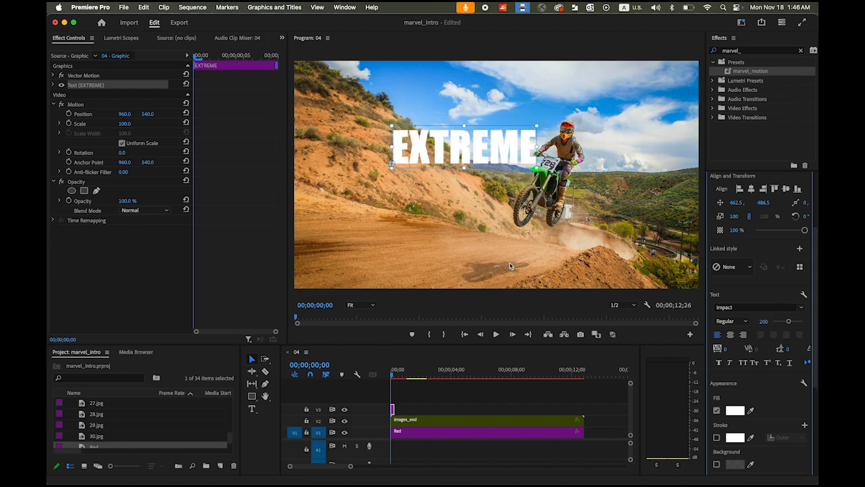
# Draw a rectangle about 783 × 245 around the EXTREME text with the Rectangle tool.
pyautogui.click(255, 398)
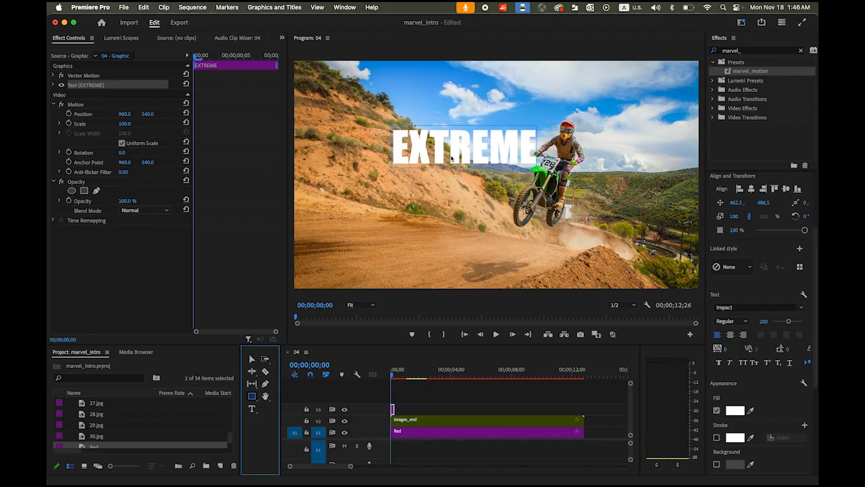
pyautogui.moveTo(445, 152); pyautogui.dragTo(386, 121)
pyautogui.moveTo(535, 179)
pyautogui.mouseDown()
pyautogui.moveTo(560, 175)
pyautogui.moveTo(551, 173)
pyautogui.mouseUp()
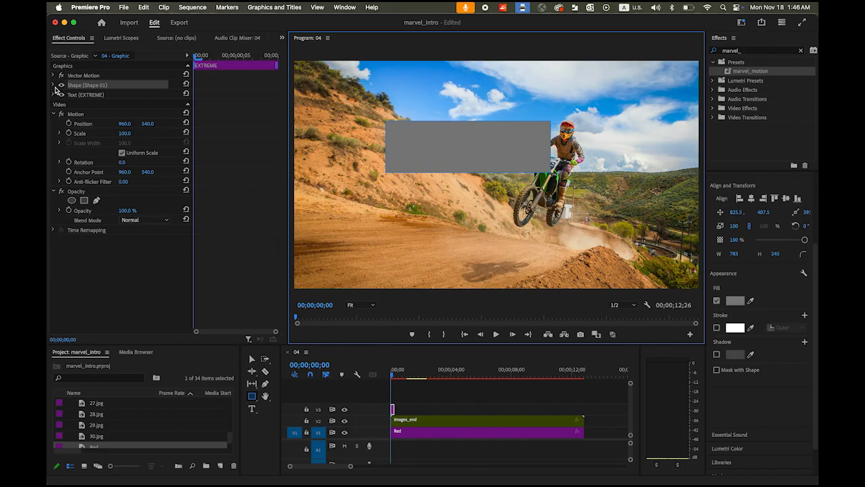
# Turn off the rectangle's fill and give it a white outer stroke with a width of 20.
pyautogui.click(54, 85)
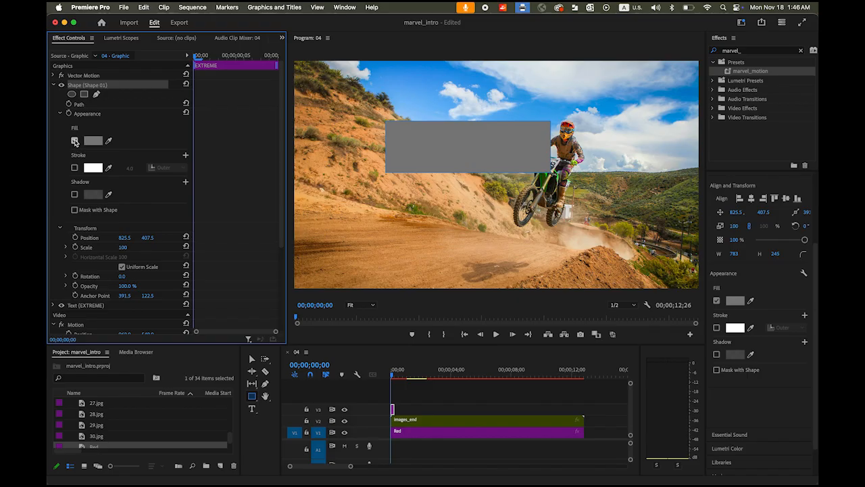
pyautogui.click(75, 141)
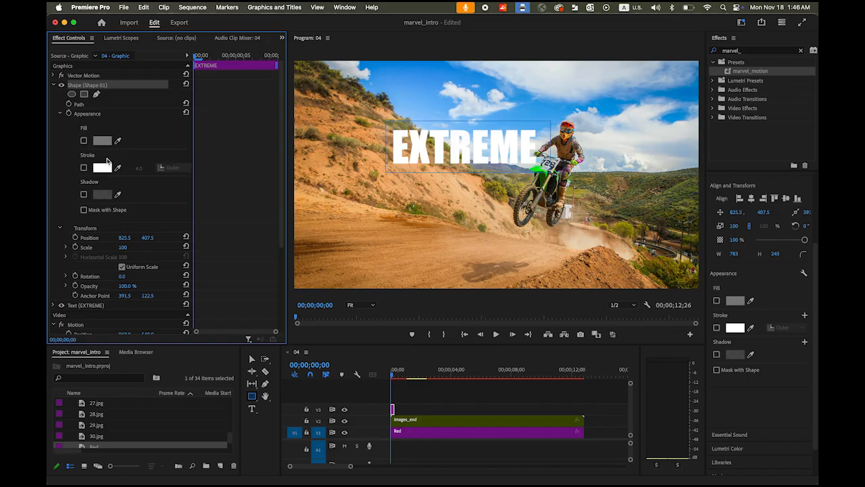
pyautogui.click(84, 169)
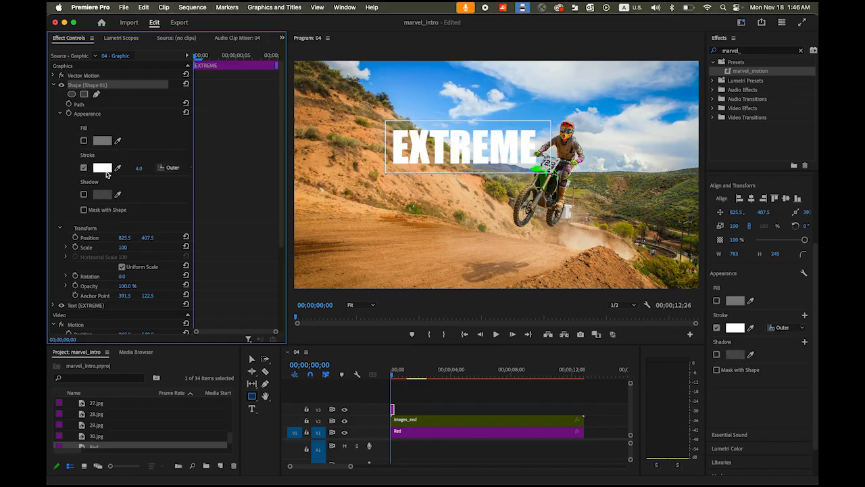
pyautogui.click(140, 168)
pyautogui.write('20')
pyautogui.press('Return')
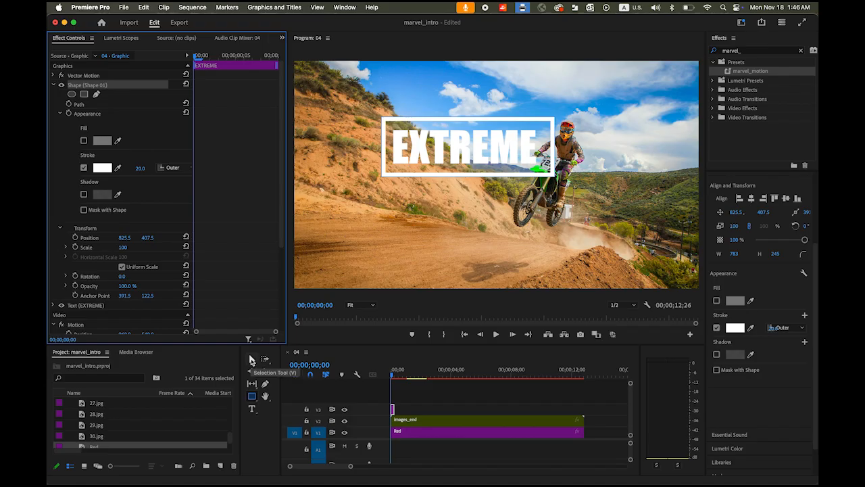
# Select the rectangle and the EXTREME text together and centre both horizontally and vertically in the video frame.
pyautogui.click(250, 360)
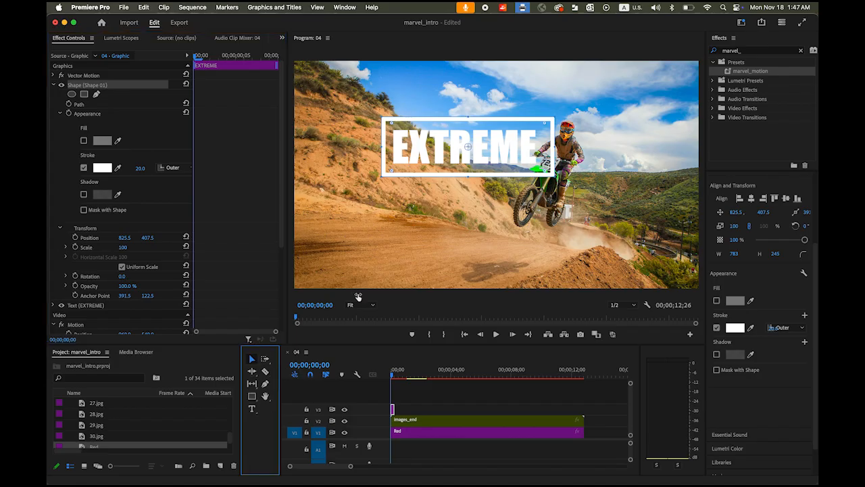
pyautogui.click(362, 110)
pyautogui.moveTo(362, 106); pyautogui.dragTo(580, 195)
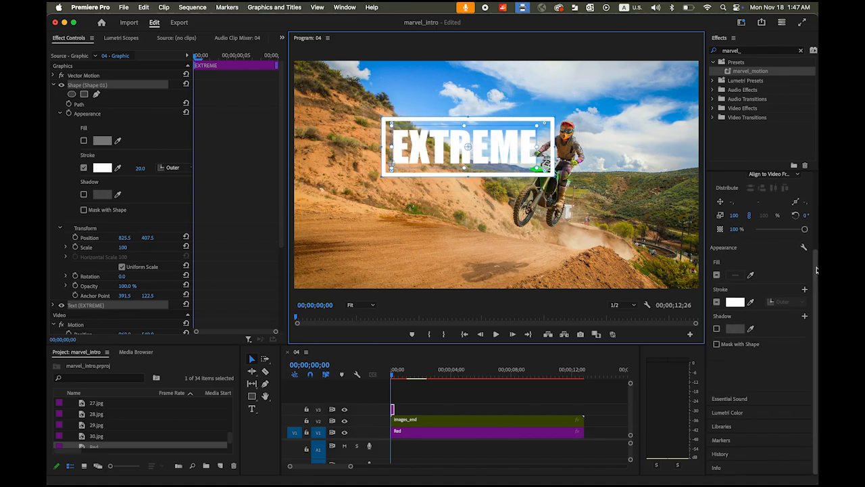
pyautogui.scroll(3, 743, 230)
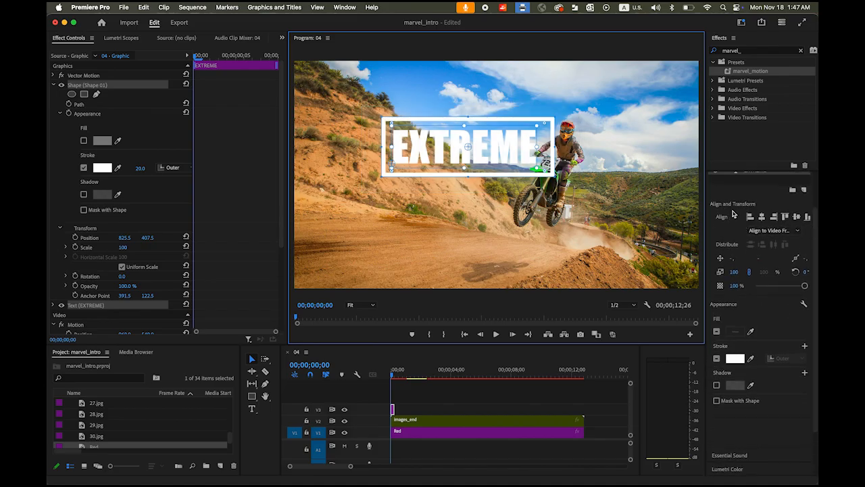
pyautogui.click(762, 216)
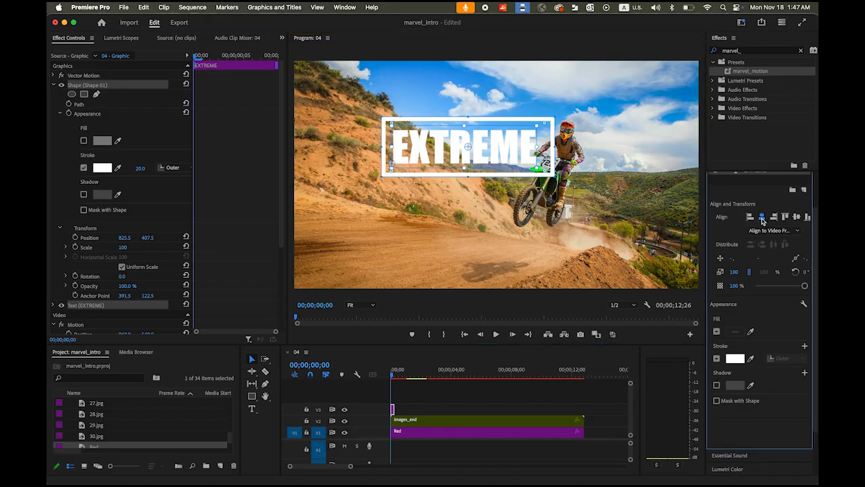
pyautogui.click(796, 217)
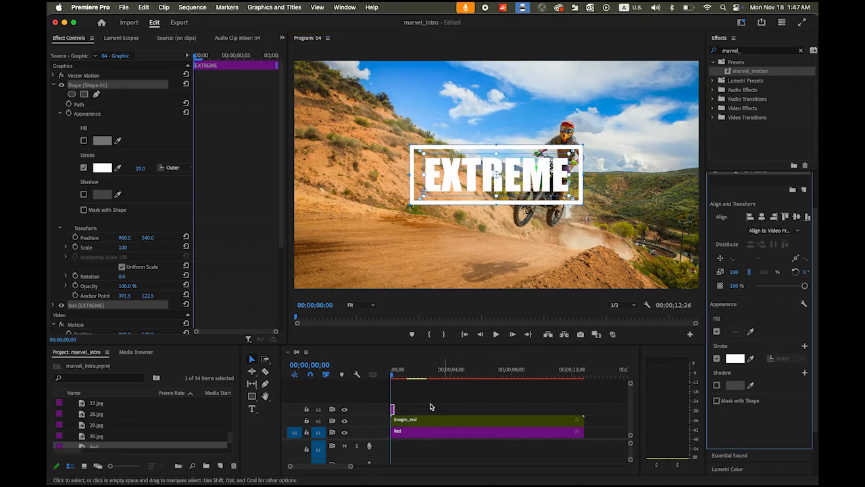
# Extend the EXTREME graphic on V3 to the end of images_end and return the playhead to the sequence start.
pyautogui.moveTo(394, 409); pyautogui.dragTo(590, 415)
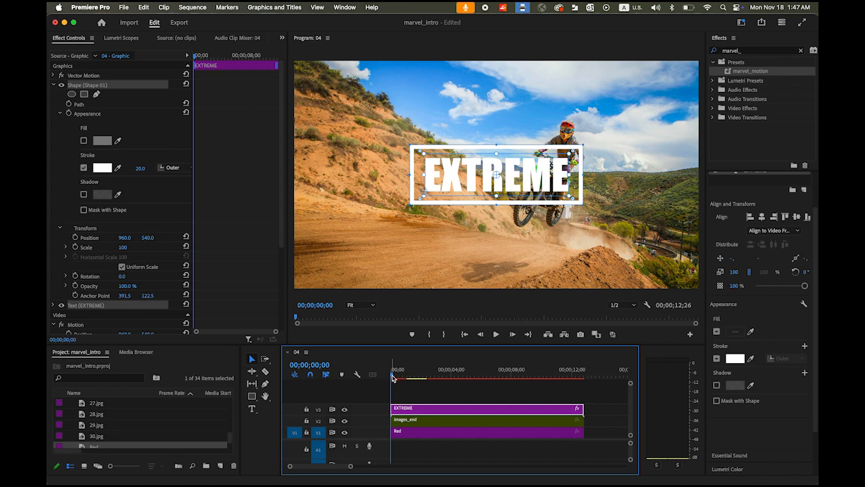
pyautogui.moveTo(393, 377)
pyautogui.mouseDown()
pyautogui.moveTo(413, 378)
pyautogui.moveTo(376, 378)
pyautogui.mouseUp()
pyautogui.click(465, 334)
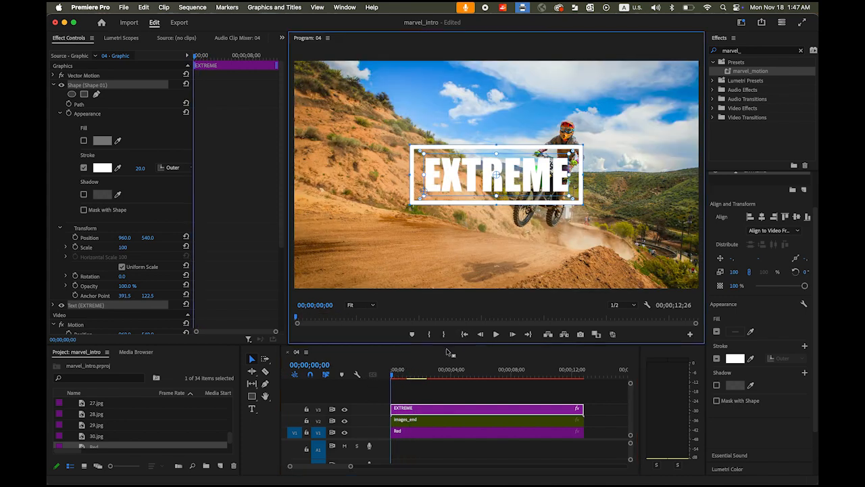
# Enable Motion Scale keyframing for the EXTREME graphic at the first frame and set the scale to 500.
pyautogui.click(53, 87)
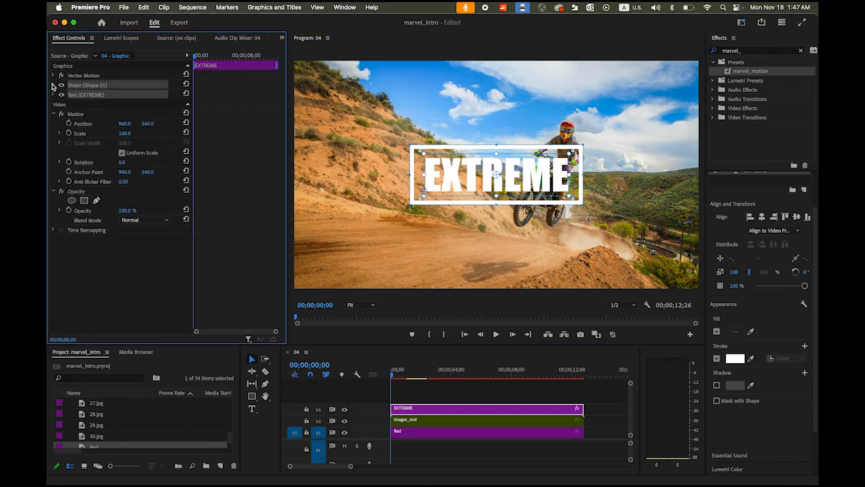
pyautogui.click(68, 133)
pyautogui.click(126, 133)
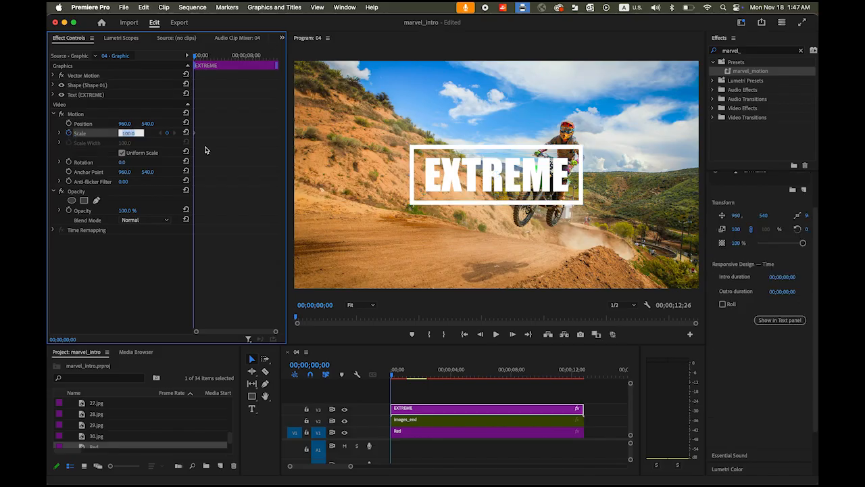
pyautogui.write('500')
pyautogui.press('Return')
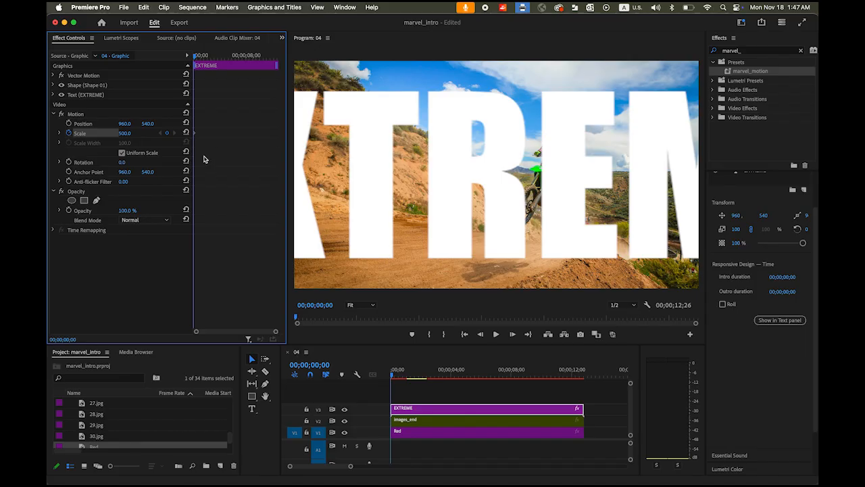
# Add a Scale keyframe of 100 to the EXTREME graphic at 00;00;11;00.
pyautogui.moveTo(393, 378); pyautogui.dragTo(559, 387)
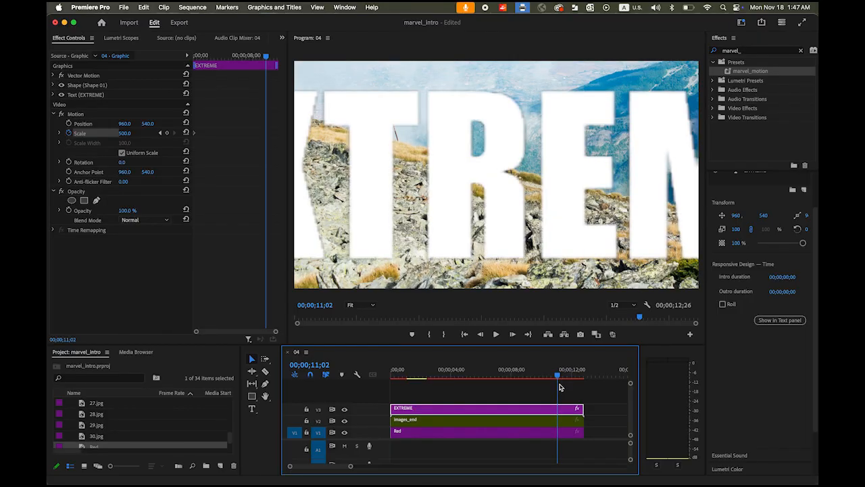
pyautogui.moveTo(559, 387); pyautogui.dragTo(557, 386)
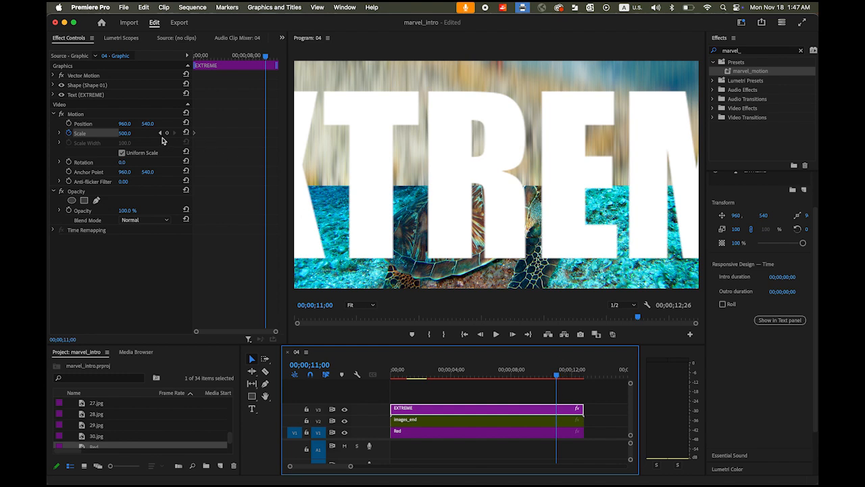
pyautogui.click(126, 133)
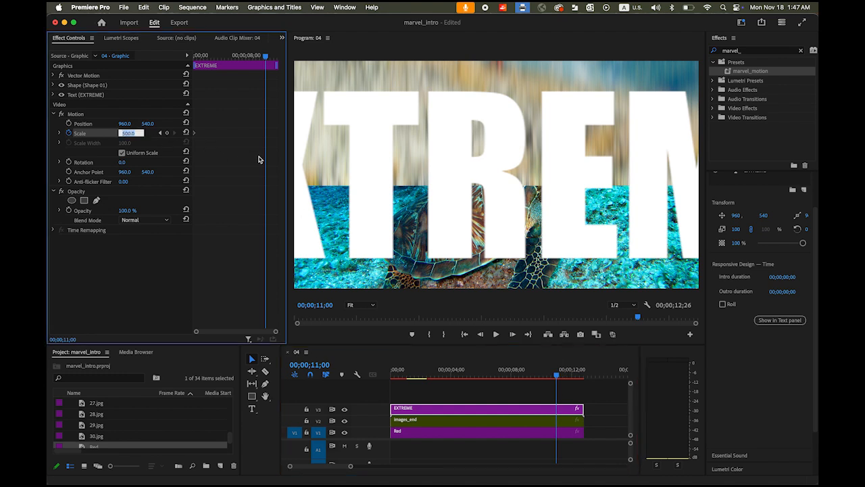
pyautogui.write('2')
pyautogui.write('00')
pyautogui.press('Return')
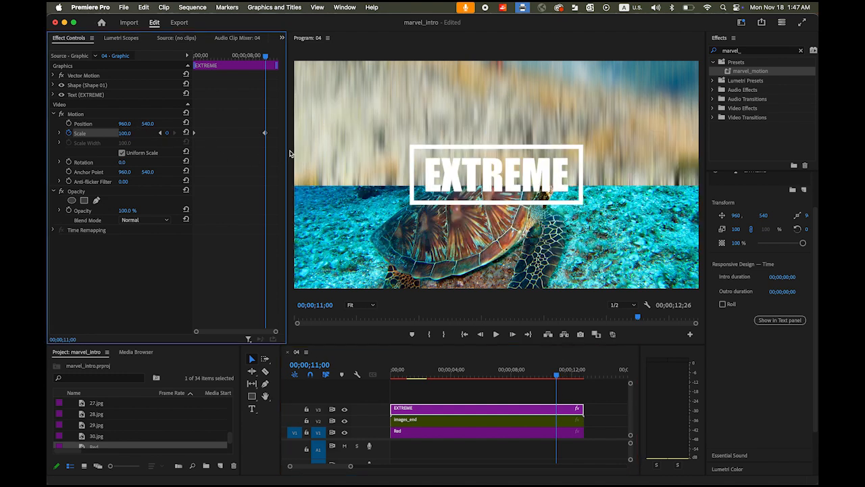
# Play the sequence from the start to review the title's scale animation, and park the playhead at 00;00;11;25.
pyautogui.click(464, 334)
pyautogui.click(497, 334)
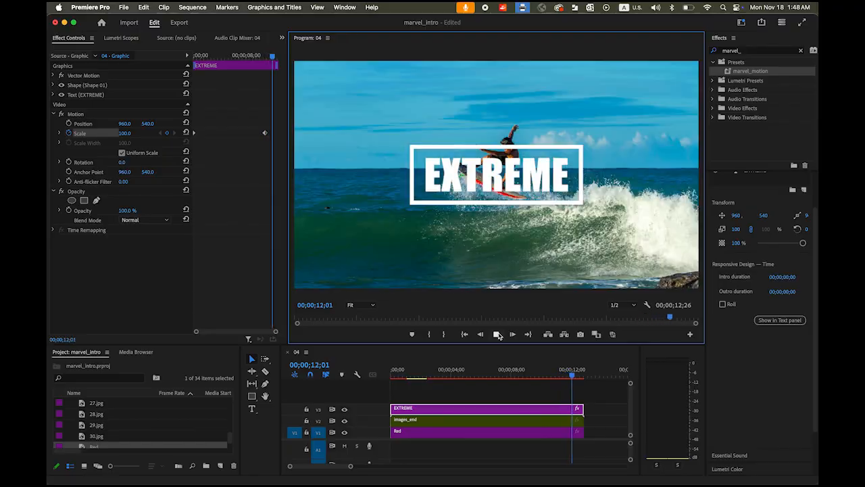
pyautogui.click(497, 334)
pyautogui.moveTo(579, 376); pyautogui.dragTo(569, 379)
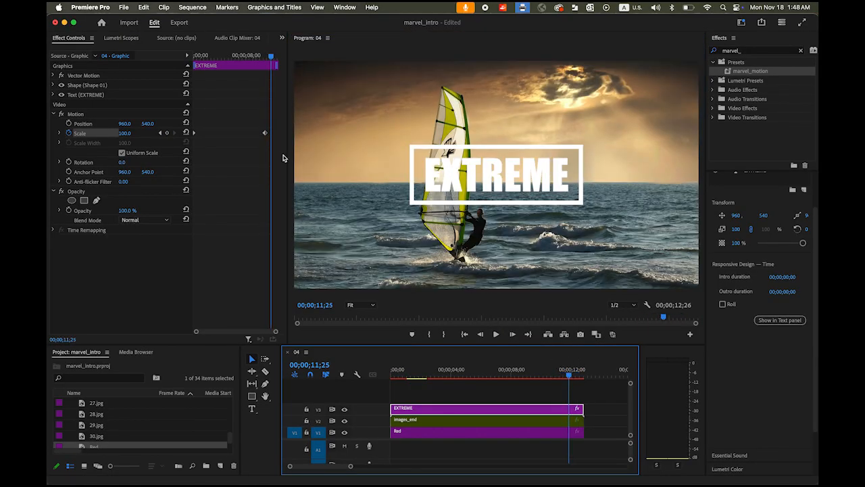
# Apply Ease In to the second Scale keyframe and lengthen its velocity handle so the title slows down earlier.
pyautogui.click(264, 133)
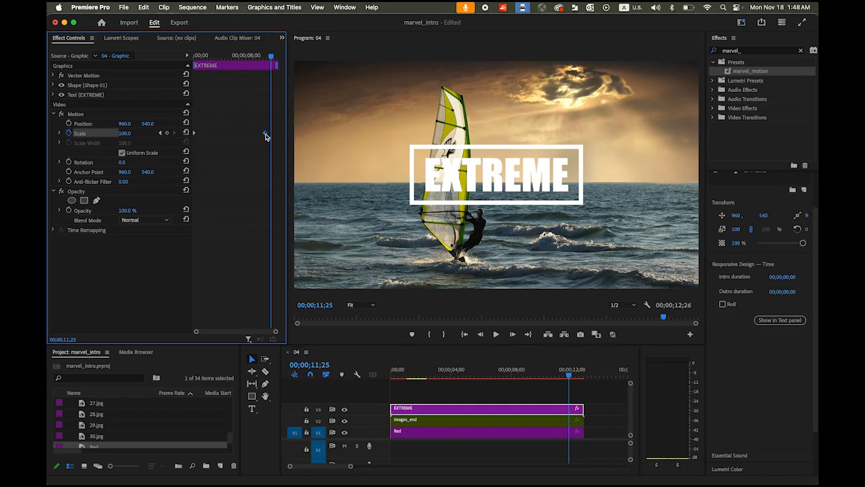
pyautogui.rightClick(265, 134)
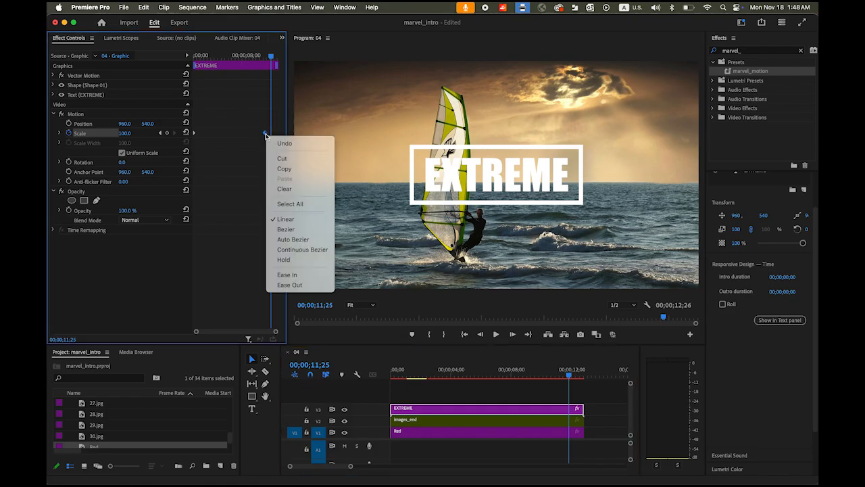
pyautogui.click(298, 275)
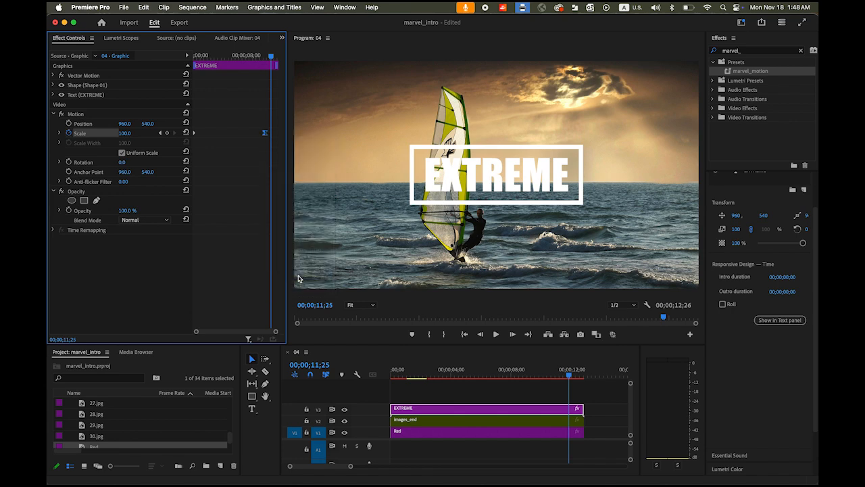
pyautogui.click(59, 134)
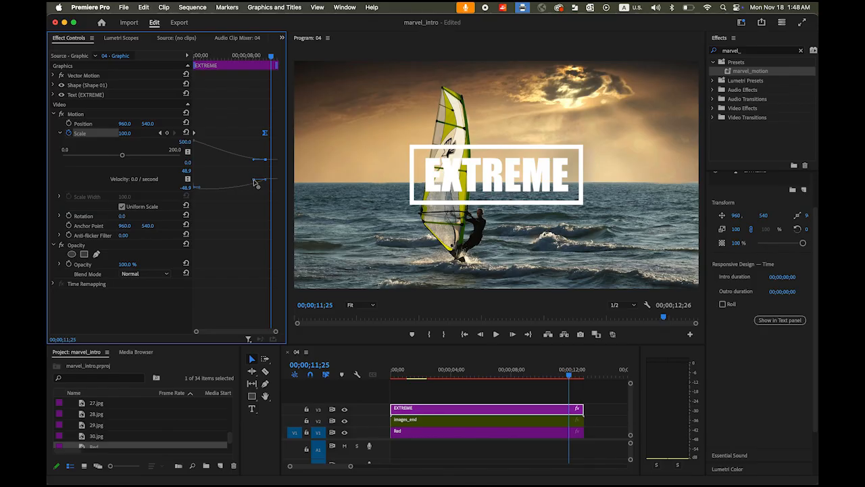
pyautogui.moveTo(255, 183); pyautogui.dragTo(239, 181)
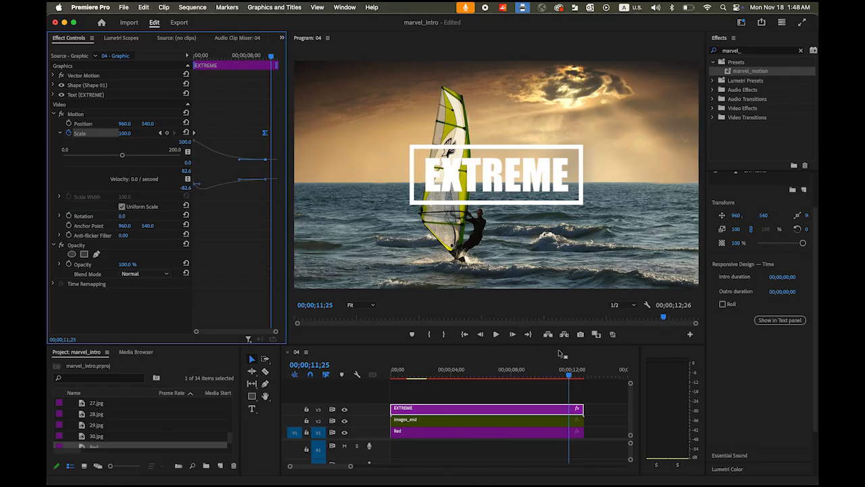
# Apply the Track Matte Key effect to the images_end clip on V2 and set its Matte to Video 3.
pyautogui.moveTo(569, 369); pyautogui.dragTo(466, 372)
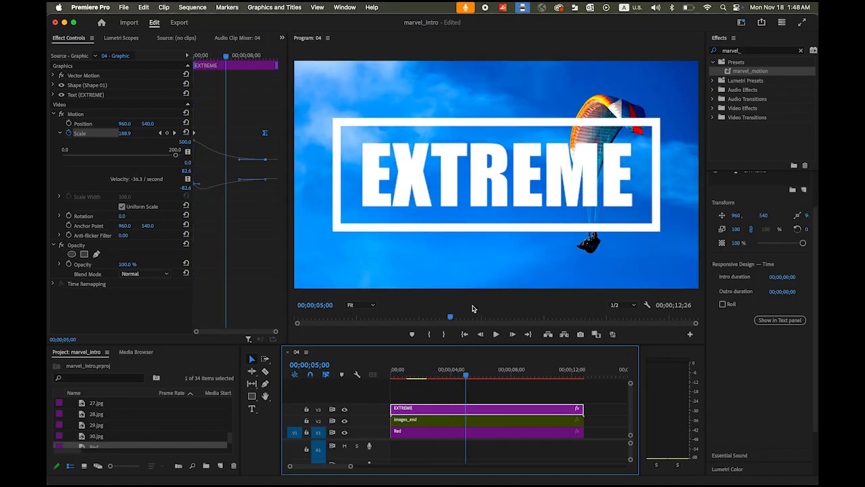
pyautogui.click(483, 424)
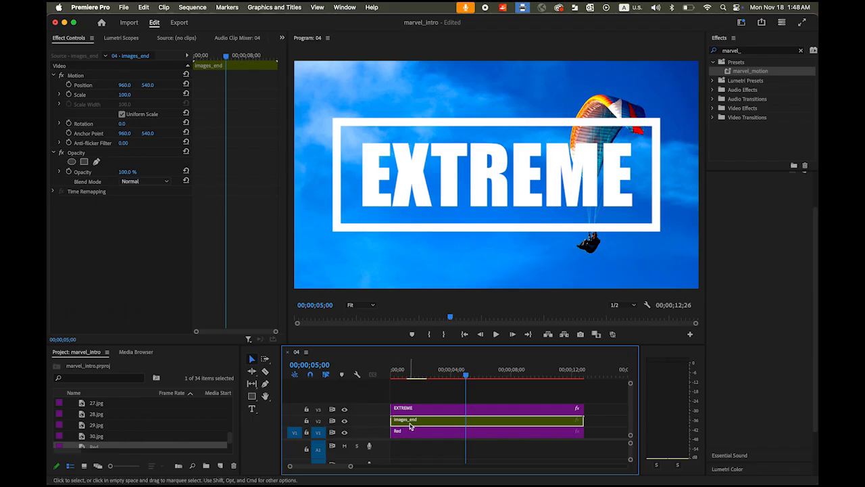
pyautogui.click(800, 51)
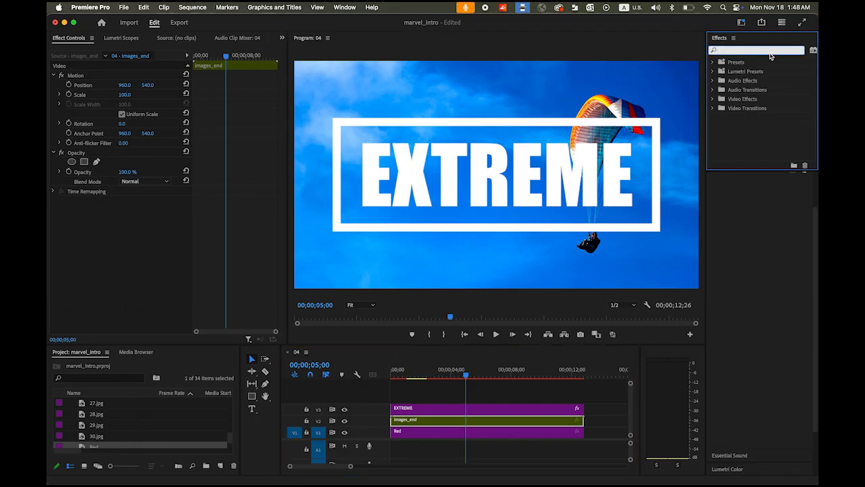
pyautogui.write('track')
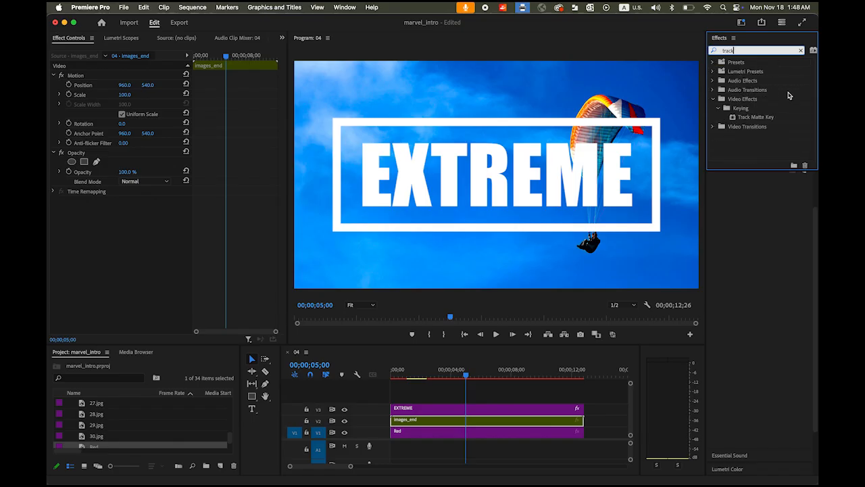
pyautogui.click(767, 118)
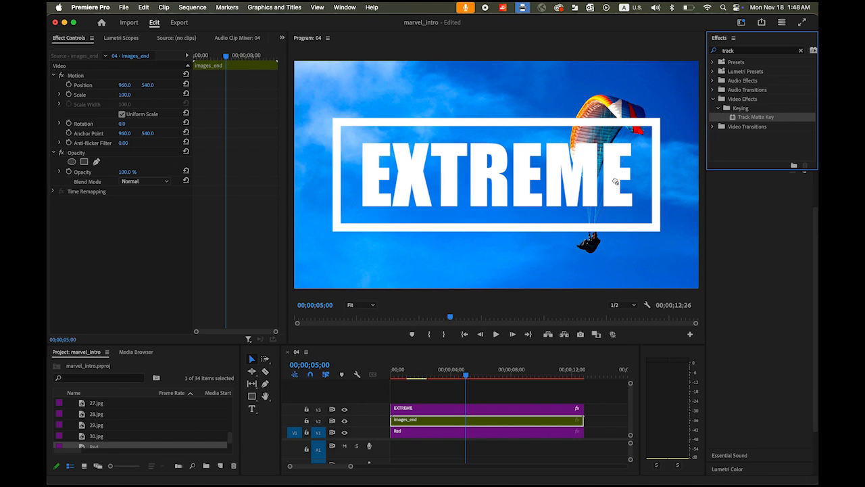
pyautogui.moveTo(615, 181); pyautogui.dragTo(451, 424)
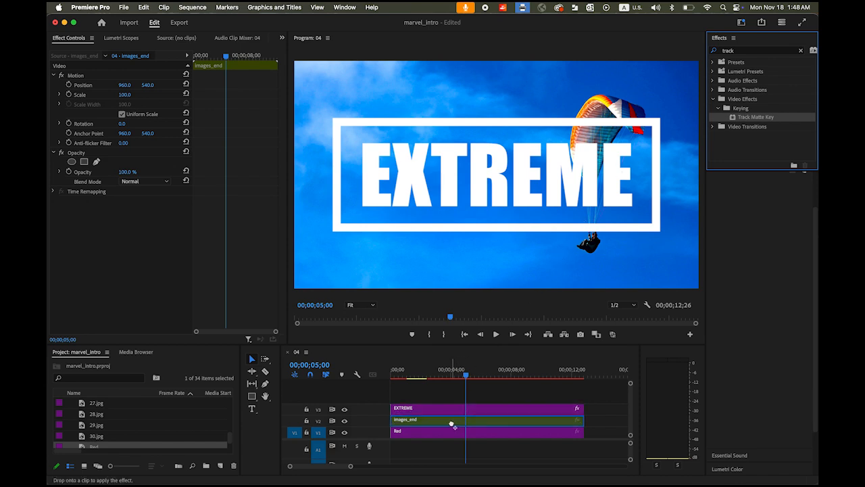
pyautogui.moveTo(451, 424); pyautogui.dragTo(453, 424)
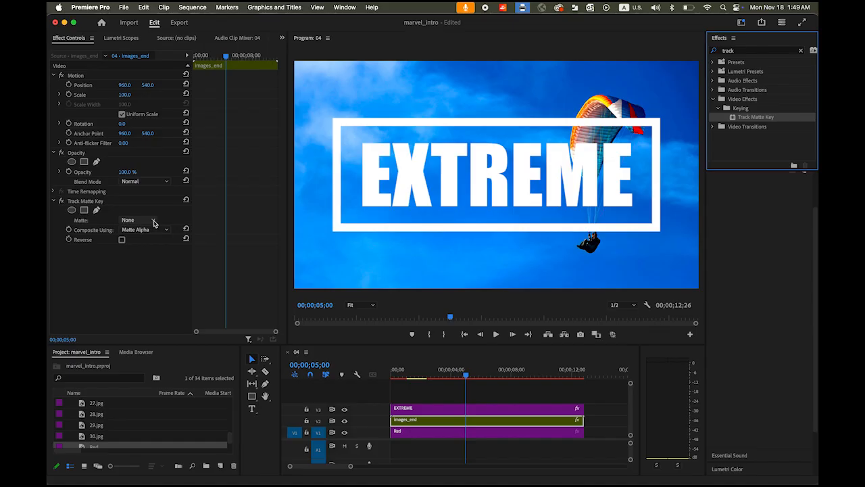
pyautogui.click(154, 223)
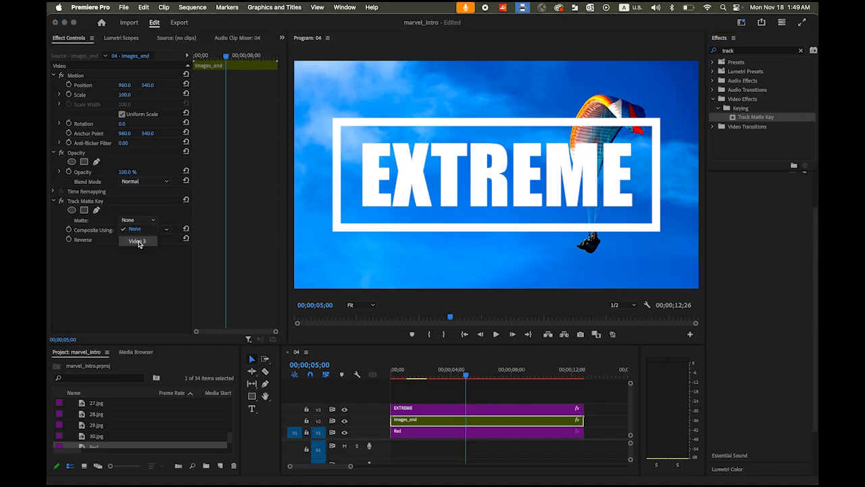
pyautogui.click(137, 241)
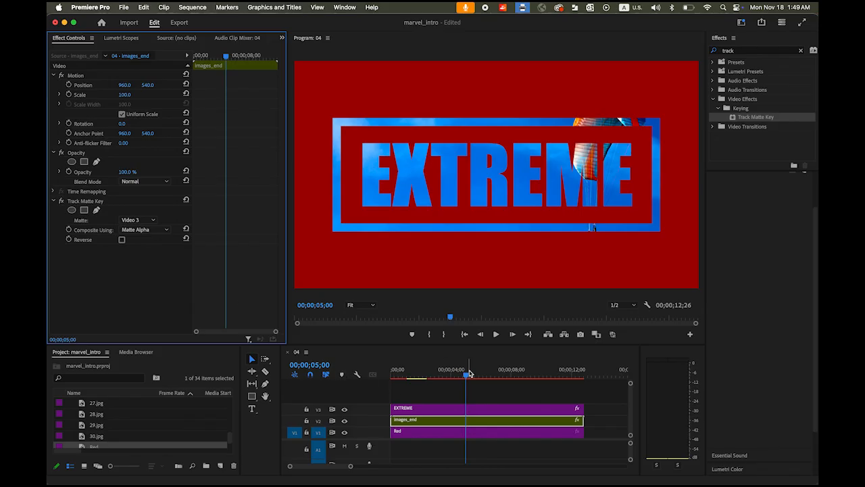
# Play the sequence from the start to review the images inside the title, and park the playhead at 00;00;00;24.
pyautogui.moveTo(467, 375); pyautogui.dragTo(344, 377)
pyautogui.click(496, 338)
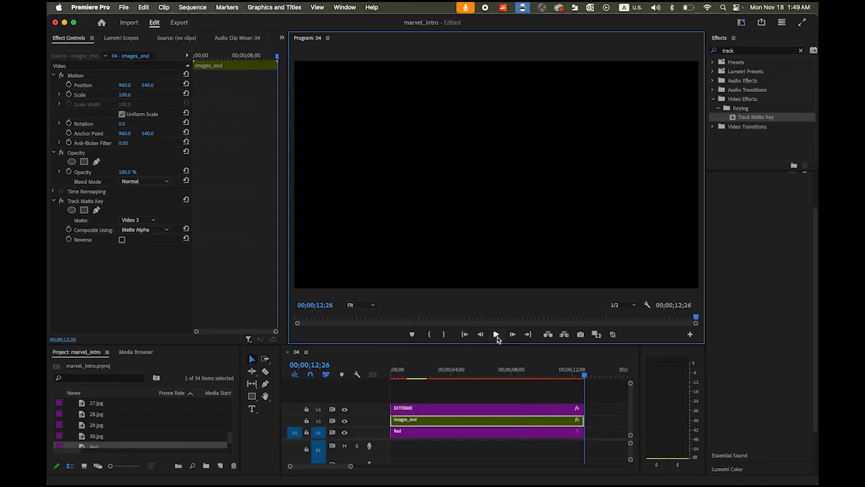
pyautogui.moveTo(585, 374); pyautogui.dragTo(416, 389)
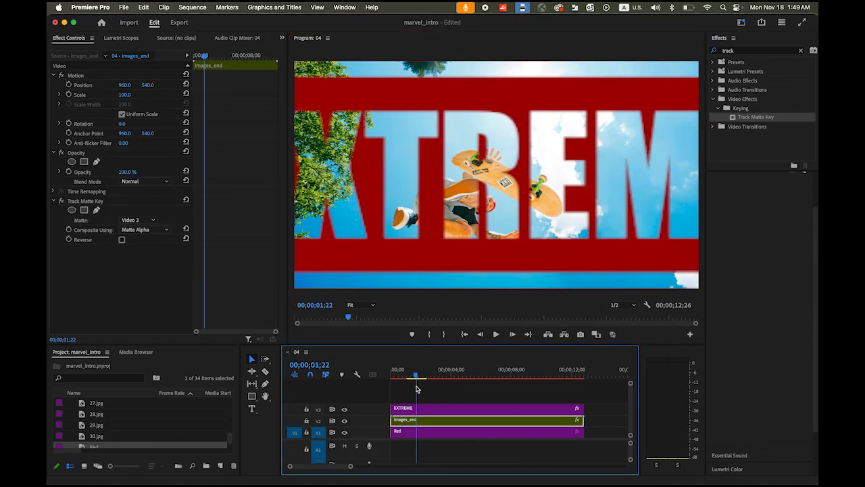
pyautogui.moveTo(416, 388)
pyautogui.mouseDown()
pyautogui.moveTo(387, 387)
pyautogui.moveTo(402, 388)
pyautogui.mouseUp()
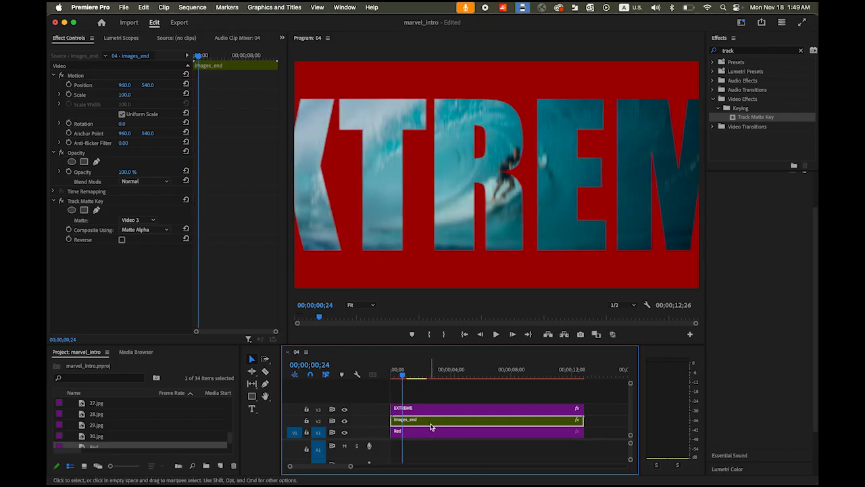
# Duplicate the images_end clip onto V4 above the EXTREME graphic and delete Track Matte Key from the copy.
pyautogui.moveTo(435, 424); pyautogui.dragTo(436, 397)
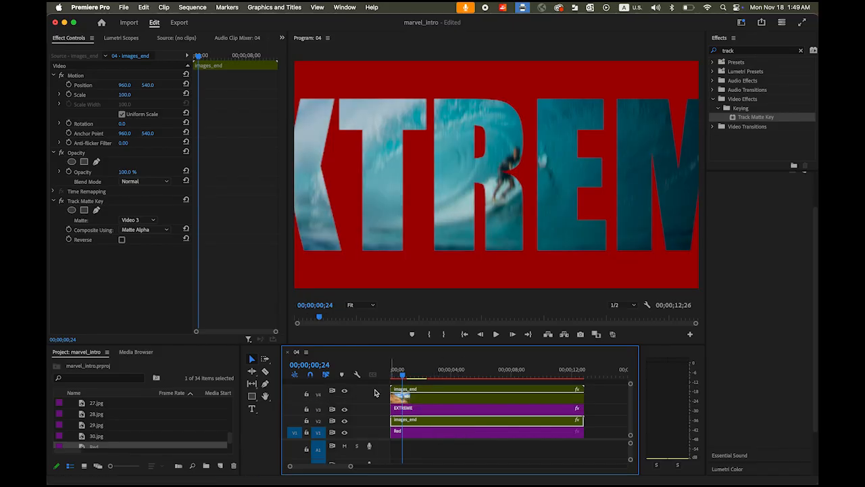
pyautogui.moveTo(375, 393); pyautogui.dragTo(375, 394)
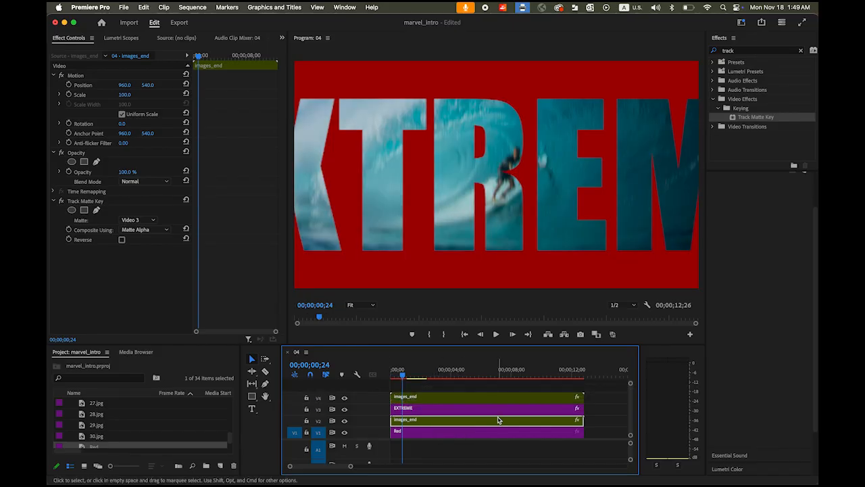
pyautogui.click(446, 400)
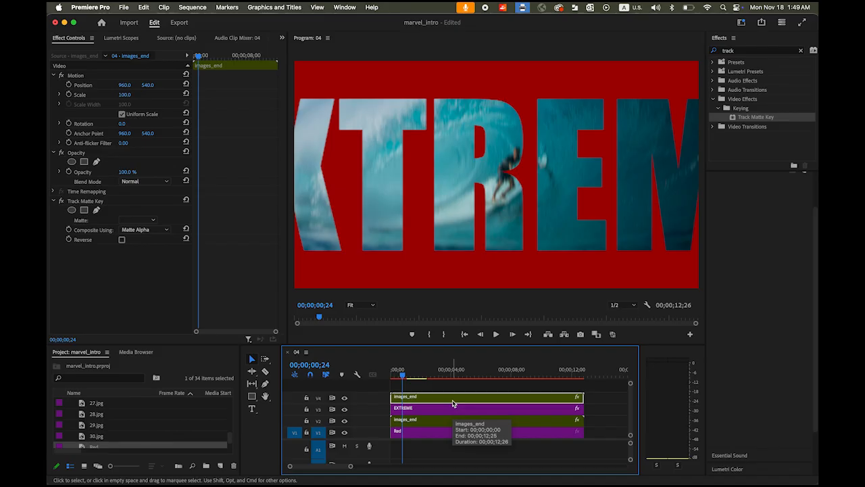
pyautogui.click(98, 202)
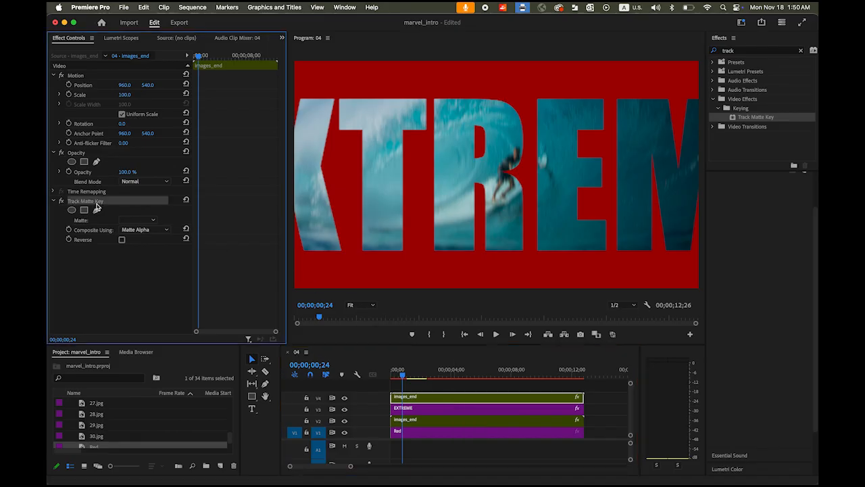
pyautogui.press('Delete')
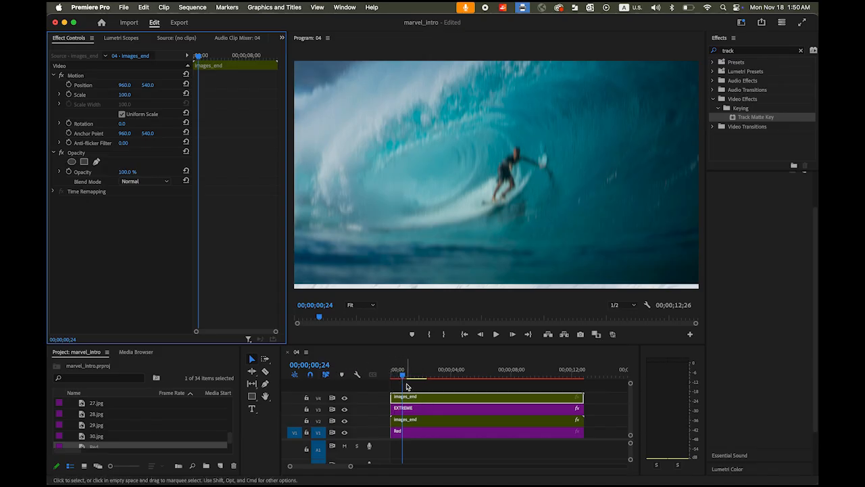
# Expand the Video 4 track and check that the images_end copy's timeline keyframe line controls Opacity.
pyautogui.moveTo(404, 375); pyautogui.dragTo(408, 376)
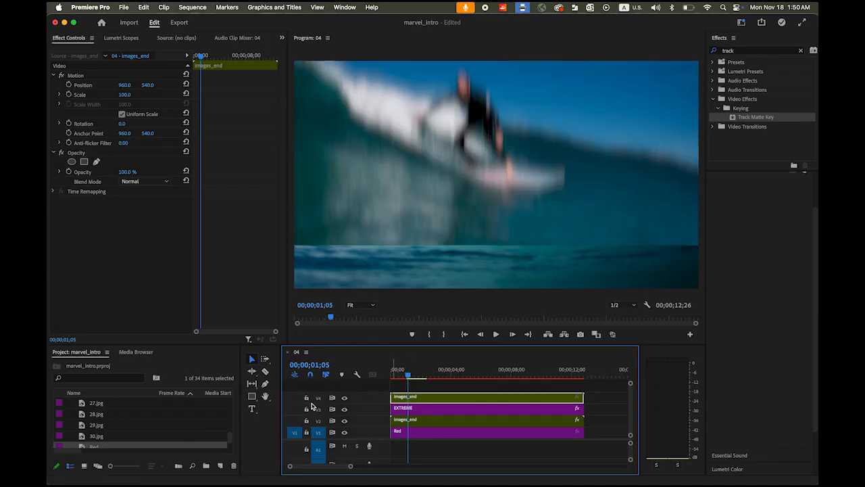
pyautogui.doubleClick(371, 401)
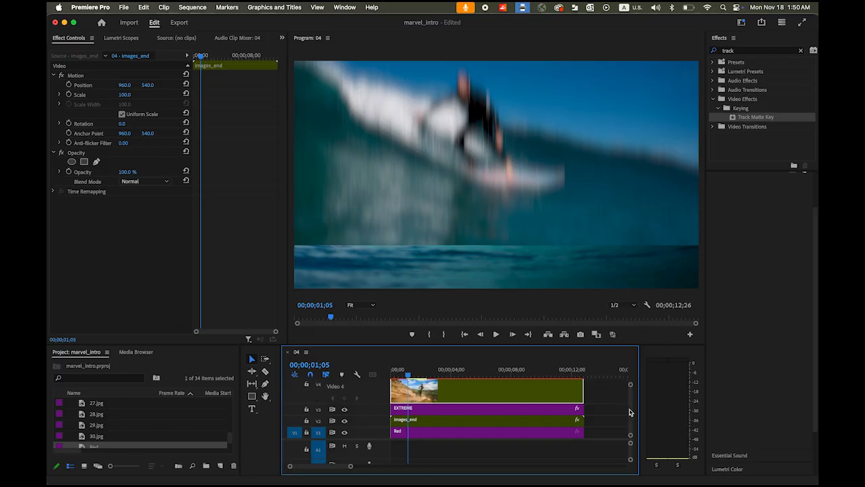
pyautogui.scroll(3, 630, 411)
pyautogui.scroll(-1, 630, 410)
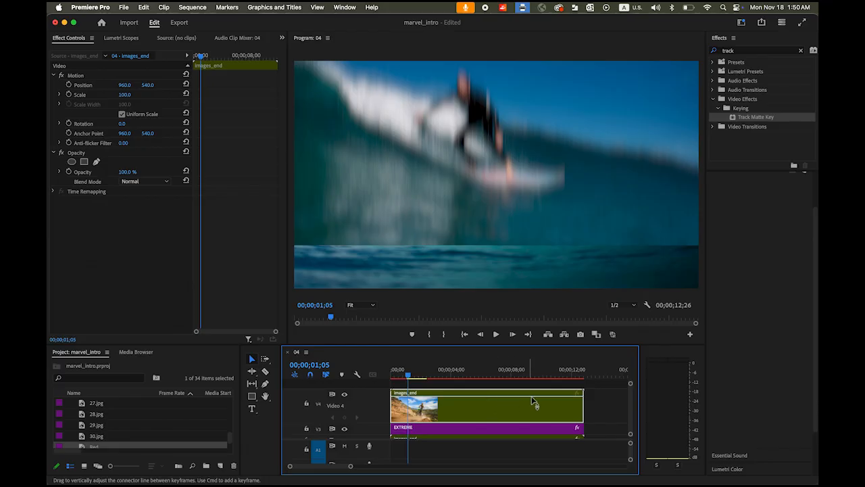
pyautogui.doubleClick(579, 397)
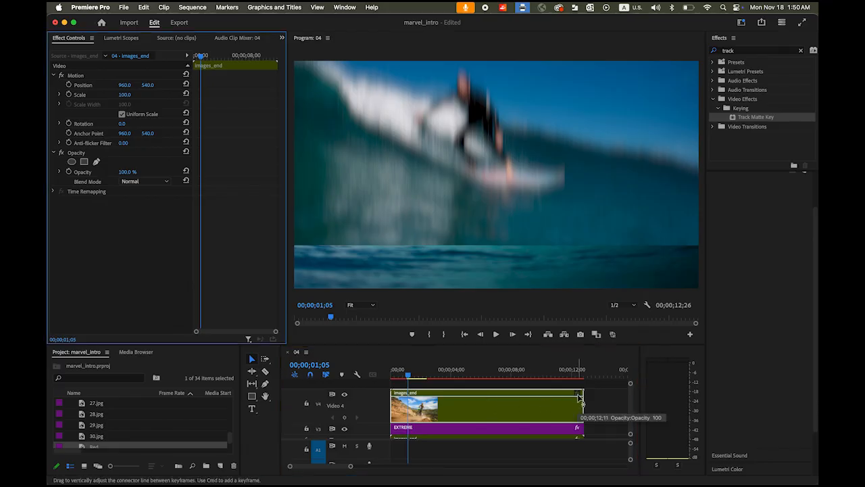
pyautogui.rightClick(579, 398)
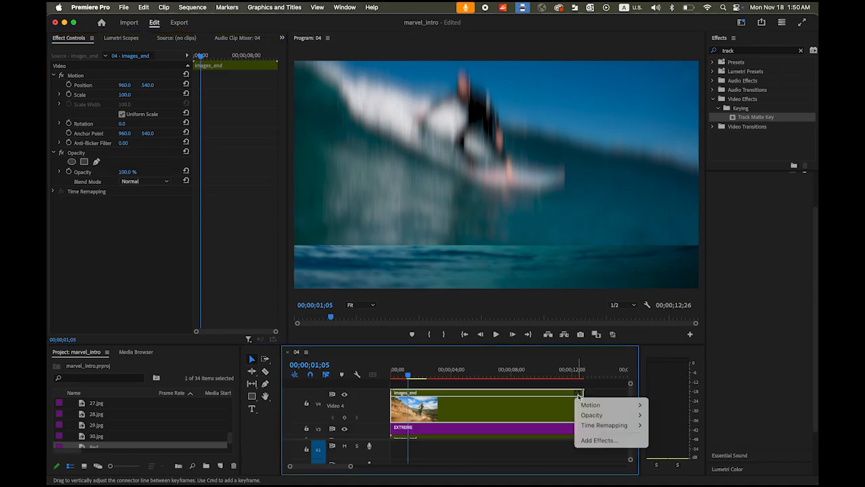
pyautogui.moveTo(593, 416)
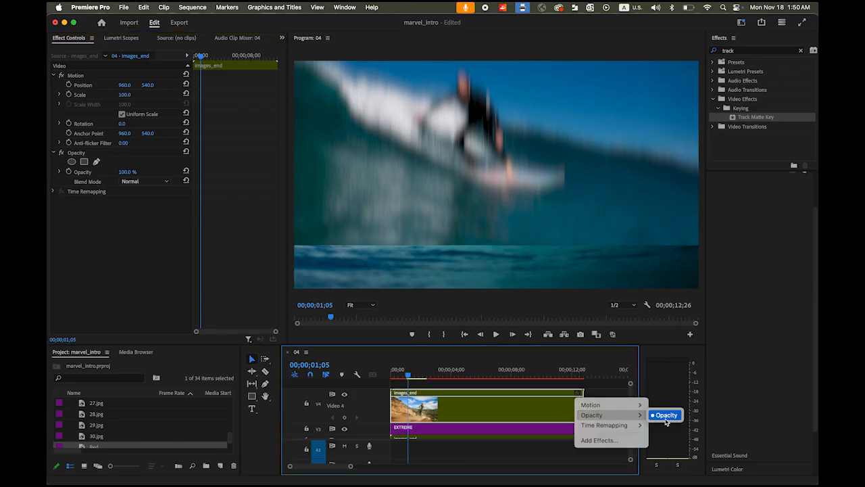
pyautogui.click(548, 411)
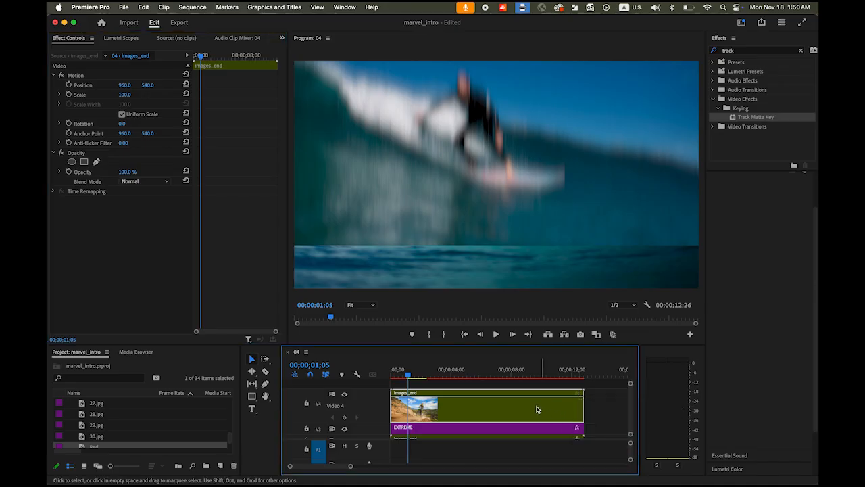
# Add an Opacity keyframe with the Pen tool to the V4 images_end clip at 00;00;03;07.
pyautogui.moveTo(408, 377); pyautogui.dragTo(428, 389)
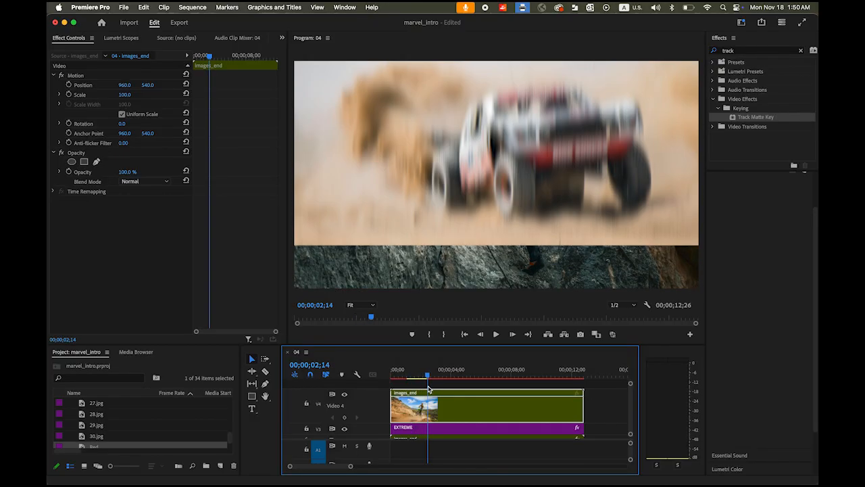
pyautogui.moveTo(428, 388); pyautogui.dragTo(440, 390)
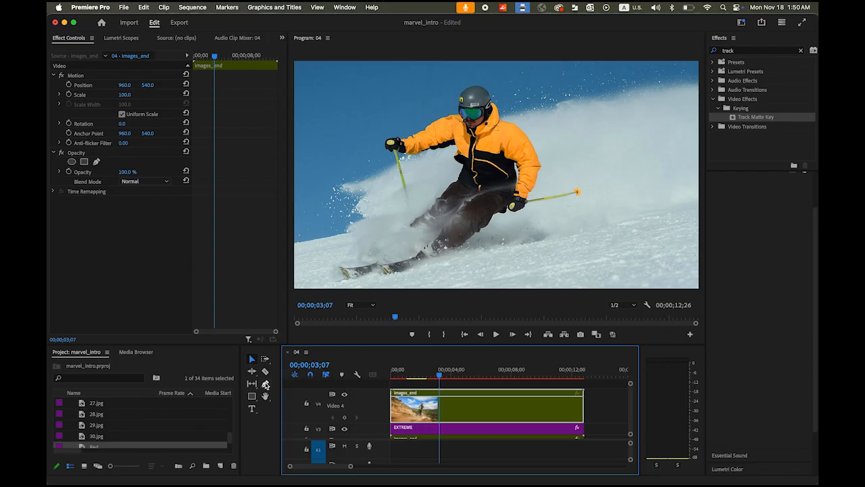
pyautogui.click(264, 385)
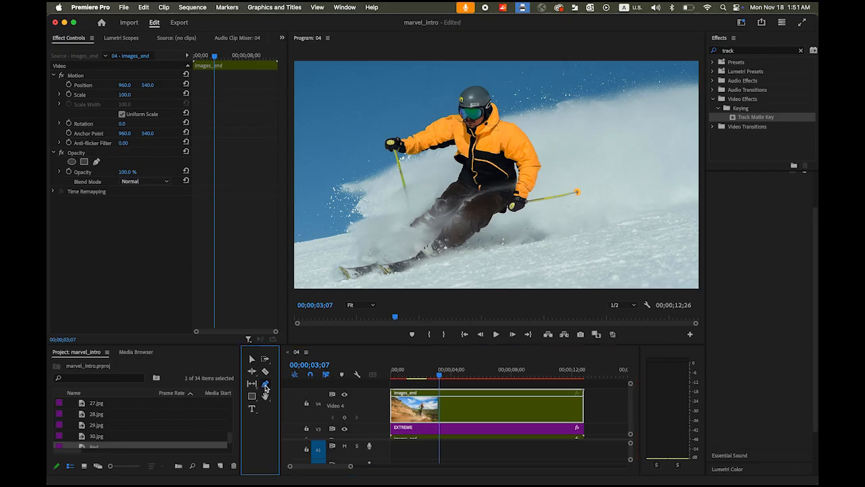
pyautogui.click(441, 401)
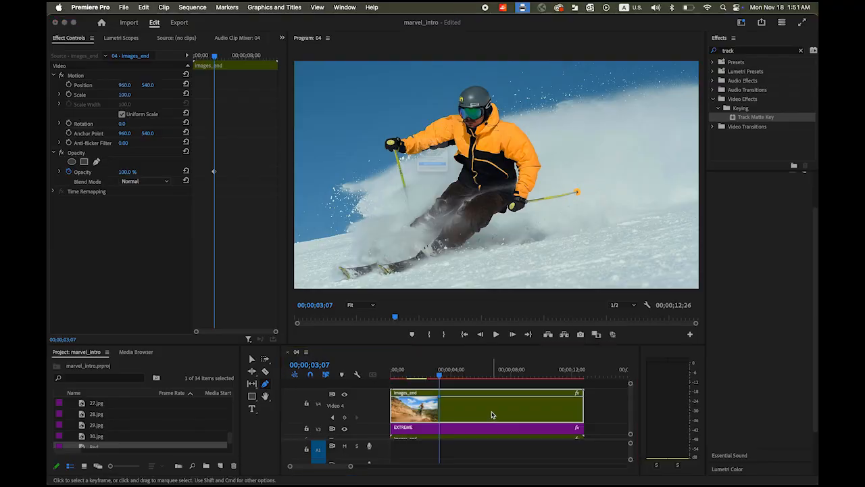
pyautogui.click(419, 206)
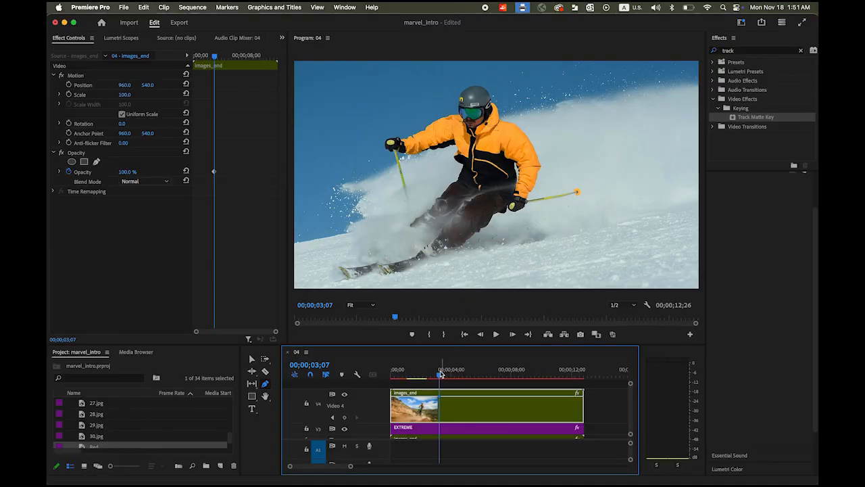
# Add a second Opacity keyframe to the V4 images_end clip at 00;00;11;00 and lower it to 0%.
pyautogui.moveTo(440, 377); pyautogui.dragTo(563, 379)
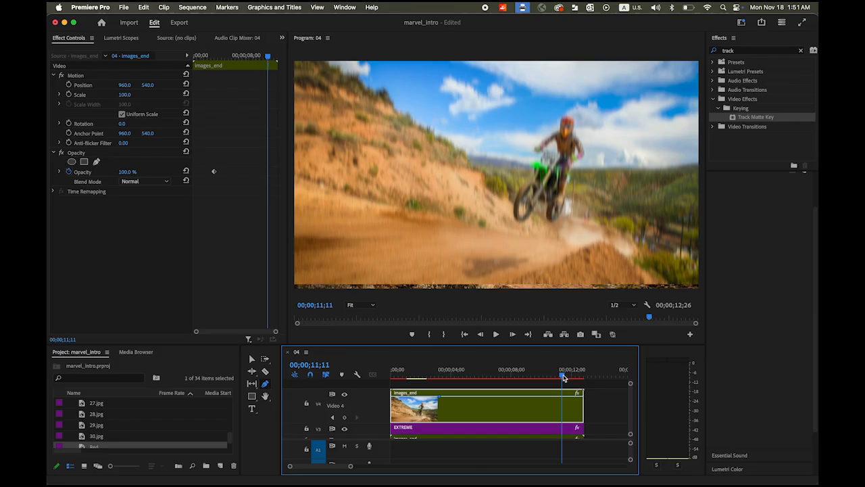
pyautogui.moveTo(563, 379); pyautogui.dragTo(557, 378)
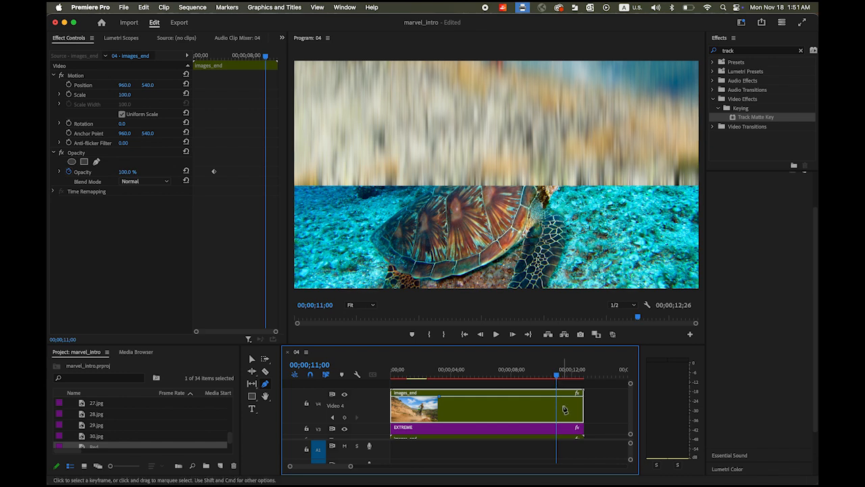
pyautogui.click(560, 404)
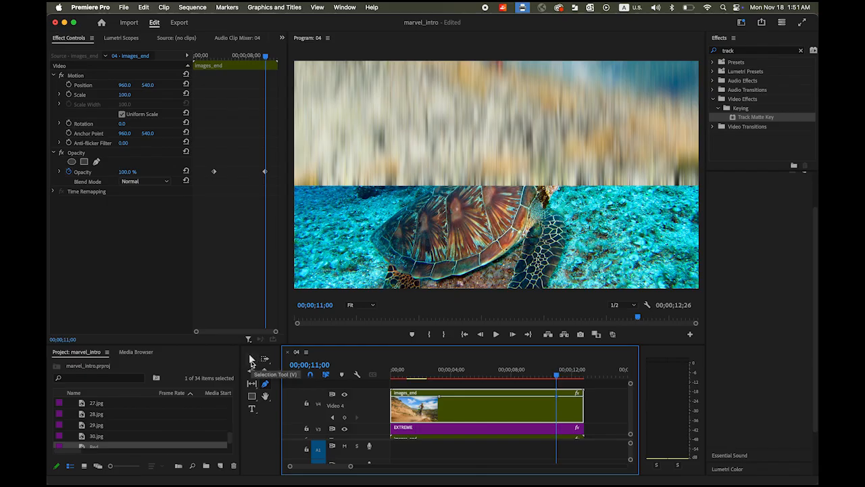
pyautogui.click(251, 361)
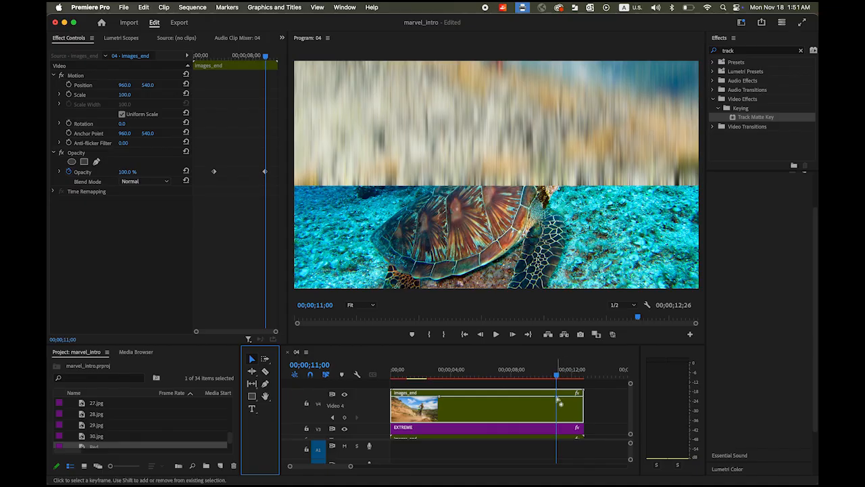
pyautogui.moveTo(558, 400); pyautogui.dragTo(555, 418)
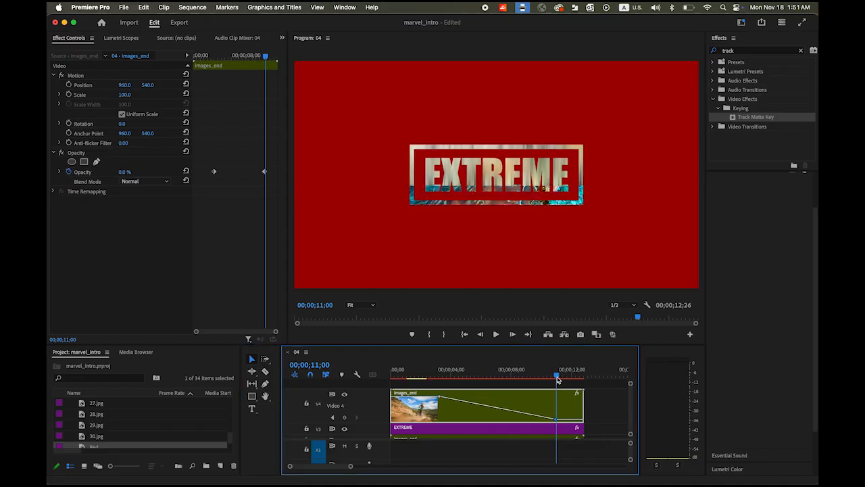
# Play the sequence from the start to review the full-screen images fading into the EXTREME title.
pyautogui.moveTo(558, 380); pyautogui.dragTo(430, 389)
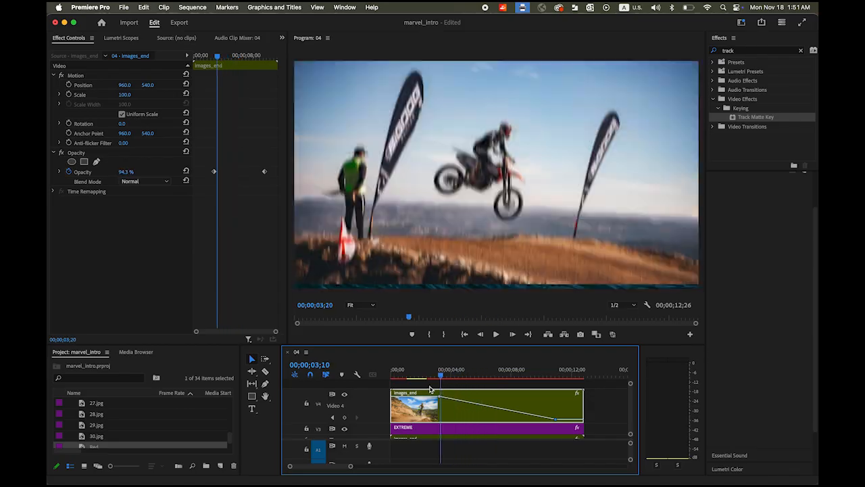
pyautogui.press('Home')
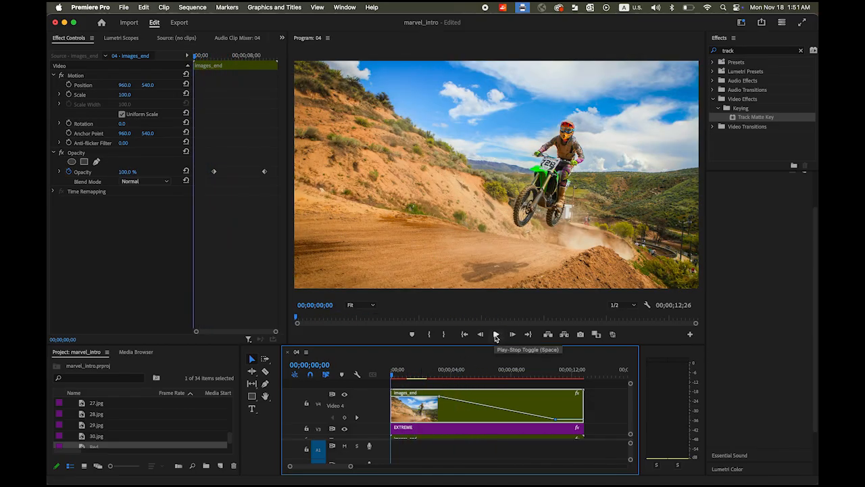
pyautogui.click(496, 334)
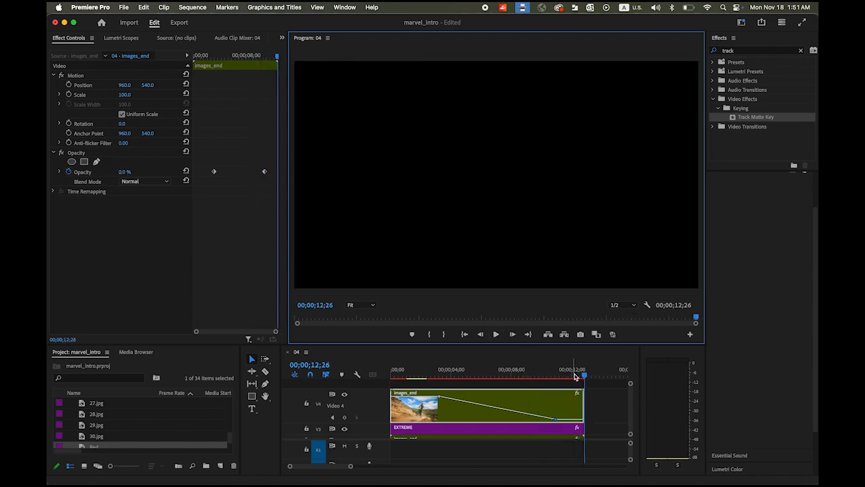
# Shift the first Opacity keyframe on the V4 images_end clip slightly later, keeping it at 100% and before 00;00;04;05.
pyautogui.moveTo(586, 381); pyautogui.dragTo(454, 378)
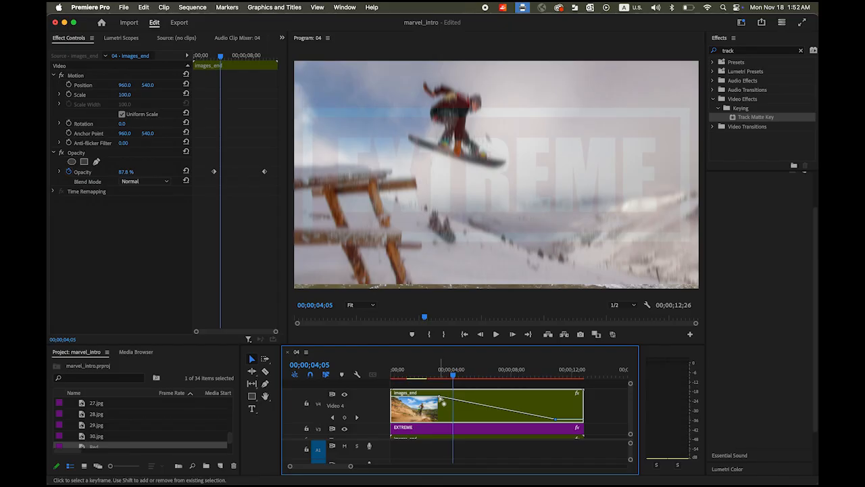
pyautogui.moveTo(441, 400); pyautogui.dragTo(447, 399)
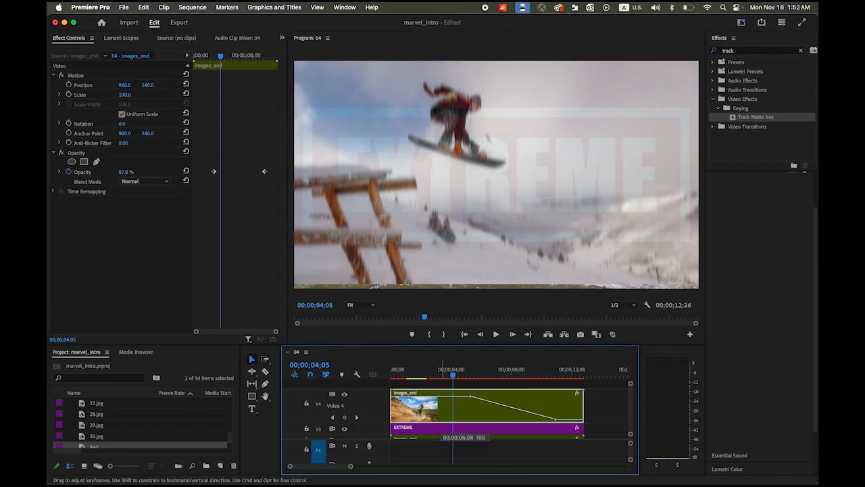
pyautogui.moveTo(473, 396)
pyautogui.mouseDown()
pyautogui.moveTo(457, 378)
pyautogui.moveTo(510, 380)
pyautogui.moveTo(460, 396)
pyautogui.mouseUp()
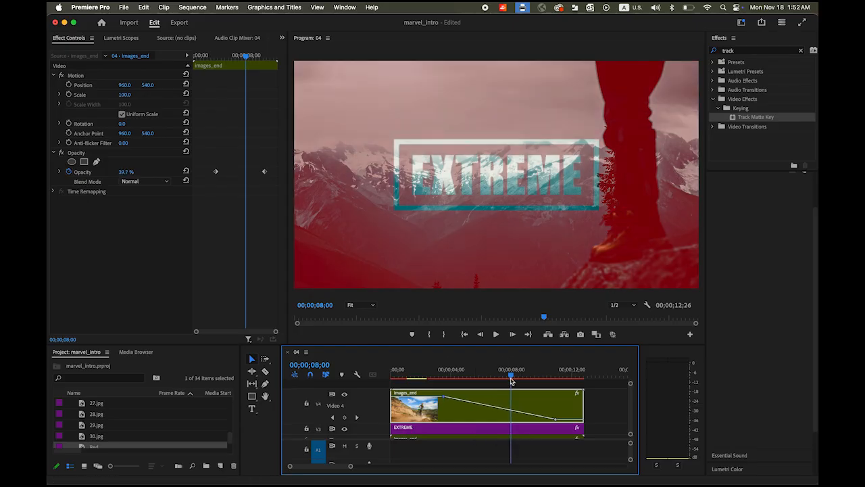
# Play the sequence from the beginning to check the adjusted opacity fade, stopping near 00;00;11;28.
pyautogui.moveTo(511, 380); pyautogui.dragTo(378, 386)
pyautogui.click(496, 334)
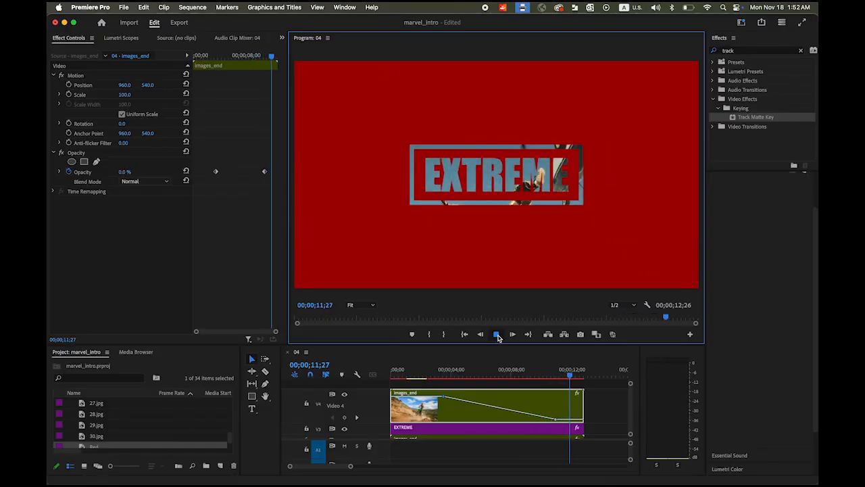
pyautogui.click(497, 335)
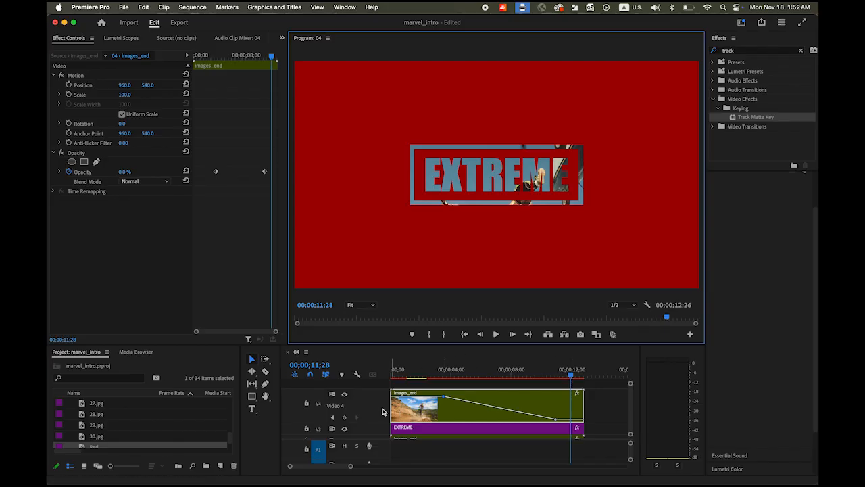
# Collapse the Video 4 track and duplicate the V3 EXTREME graphic onto V5 above the images_end copy.
pyautogui.doubleClick(375, 409)
pyautogui.moveTo(376, 387); pyautogui.dragTo(375, 396)
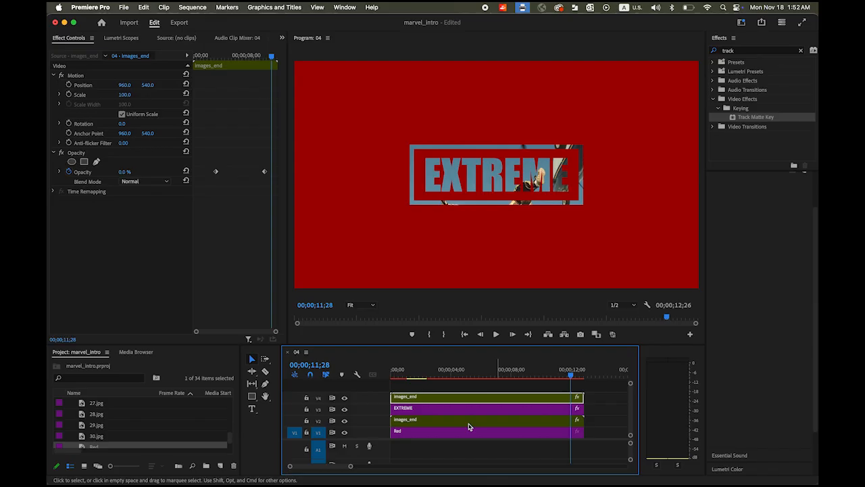
pyautogui.click(430, 414)
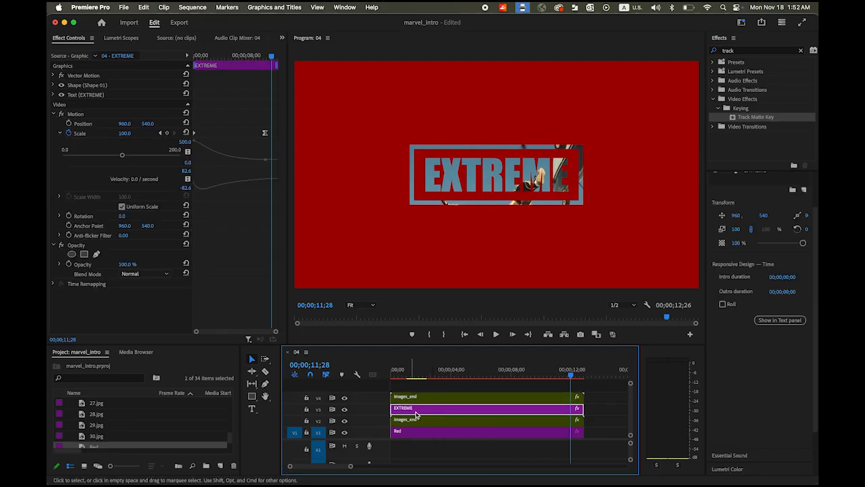
pyautogui.moveTo(434, 413); pyautogui.dragTo(439, 390)
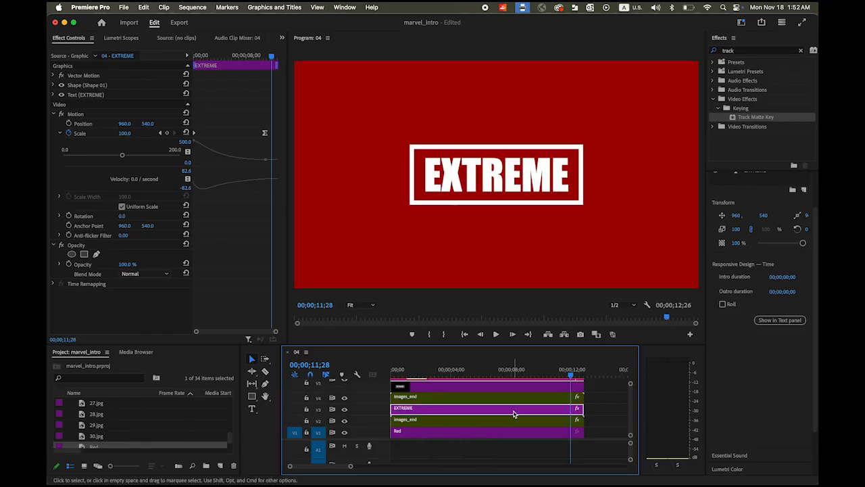
pyautogui.scroll(2, 628, 403)
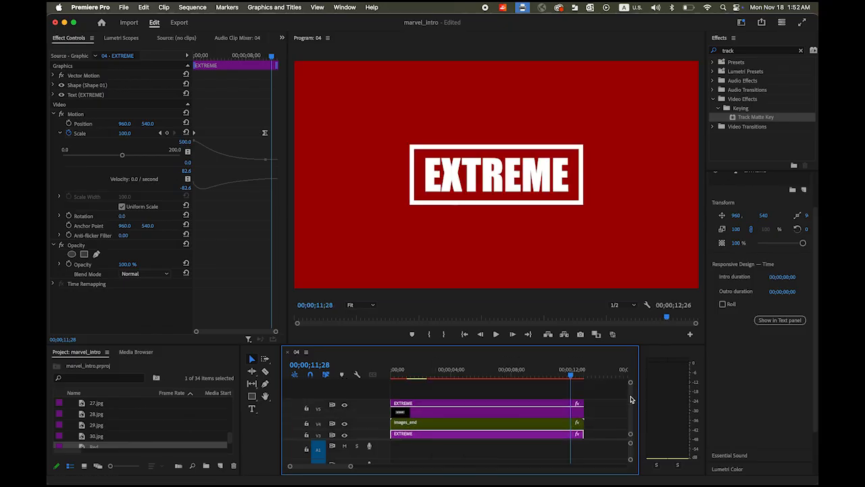
# Expand Video 5 and add two Opacity keyframes to its EXTREME graphic with the Pen tool, at 00;00;11;13 and near the clip's end.
pyautogui.moveTo(571, 377); pyautogui.dragTo(551, 391)
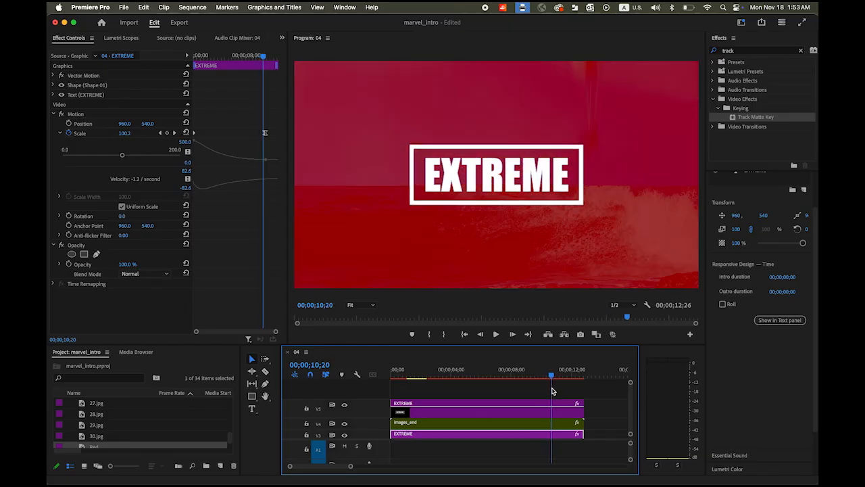
pyautogui.doubleClick(376, 411)
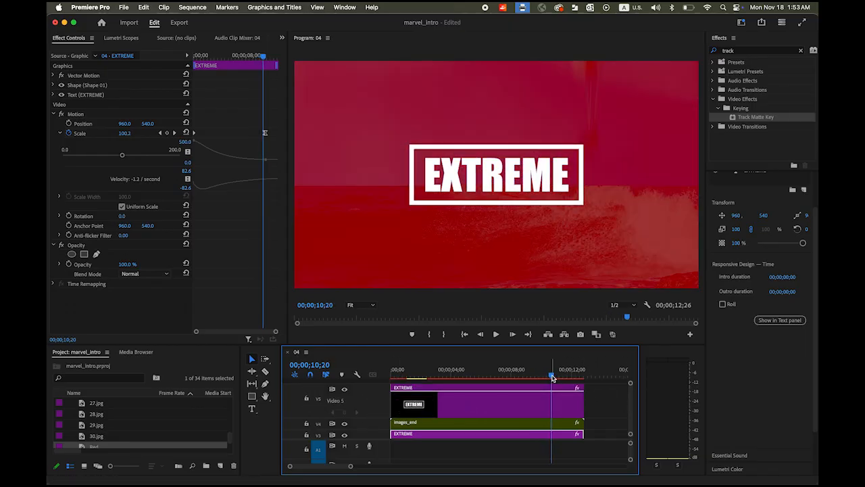
pyautogui.moveTo(551, 377); pyautogui.dragTo(565, 388)
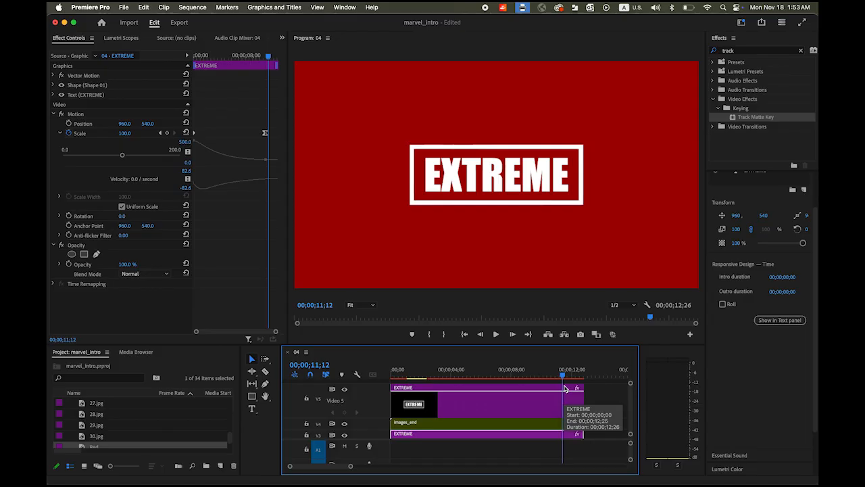
pyautogui.press('Right')
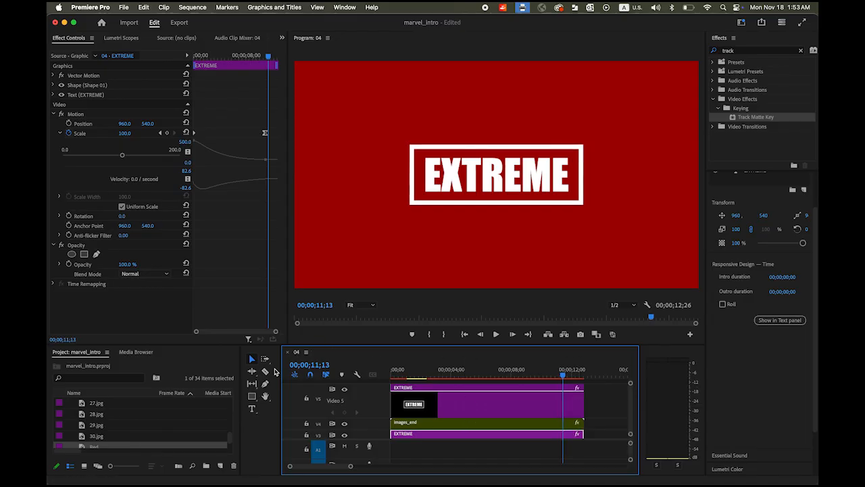
pyautogui.click(265, 385)
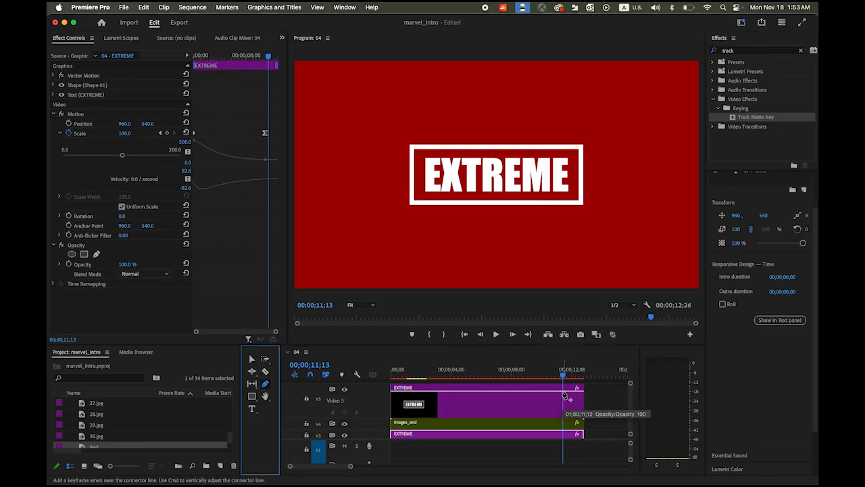
pyautogui.click(587, 419)
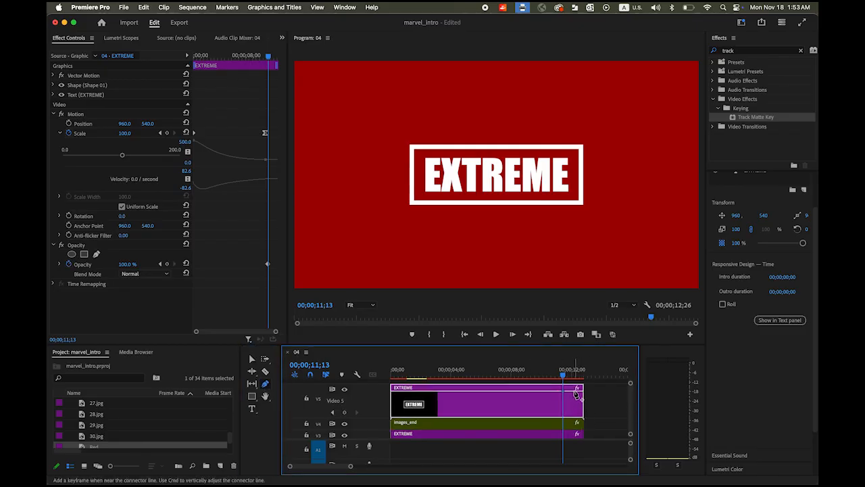
pyautogui.click(574, 391)
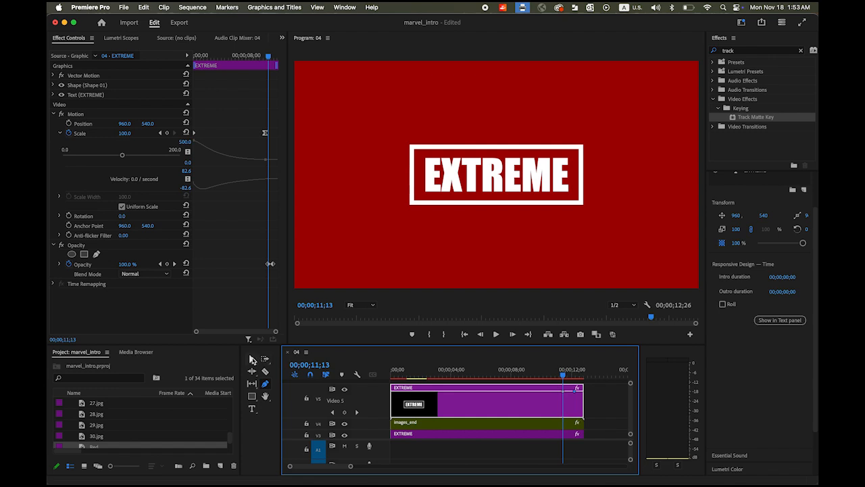
# Lower the first Opacity keyframe on the V5 EXTREME graphic to 0% so the white title fades in.
pyautogui.click(251, 360)
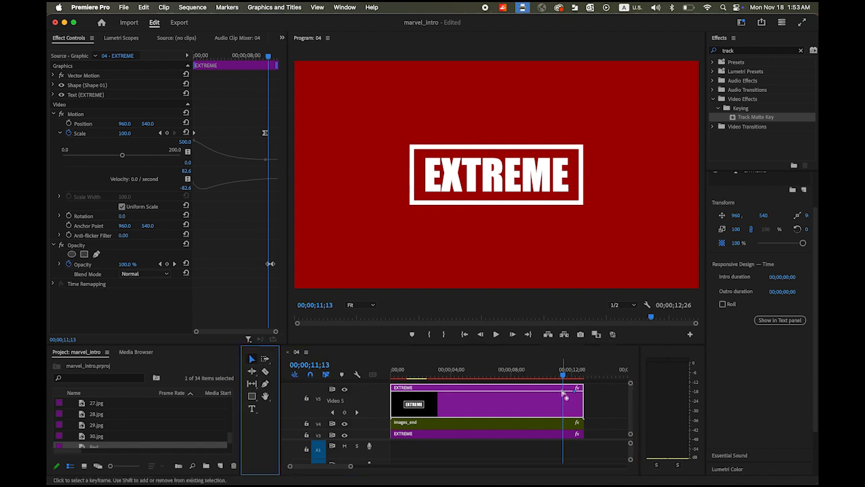
pyautogui.click(566, 394)
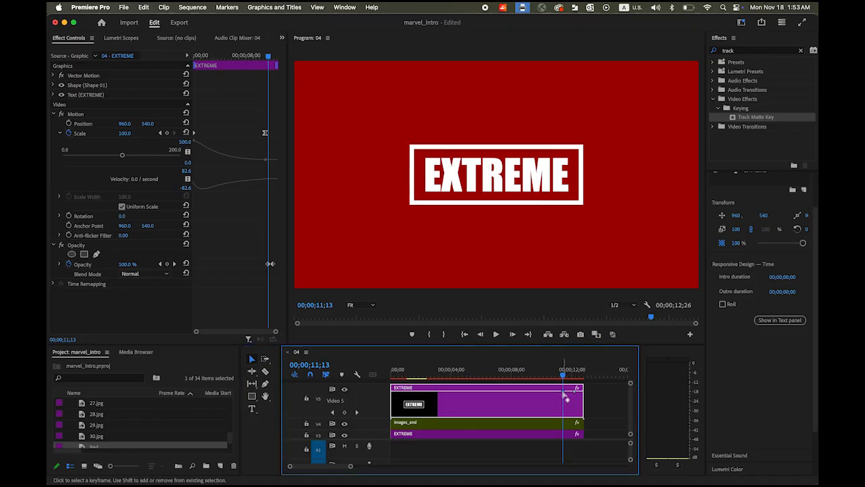
pyautogui.moveTo(566, 396); pyautogui.dragTo(564, 414)
# Play the sequence from the start to check the white title's fade-in, and collapse the Video 5 track.
pyautogui.moveTo(564, 377); pyautogui.dragTo(382, 394)
pyautogui.click(495, 334)
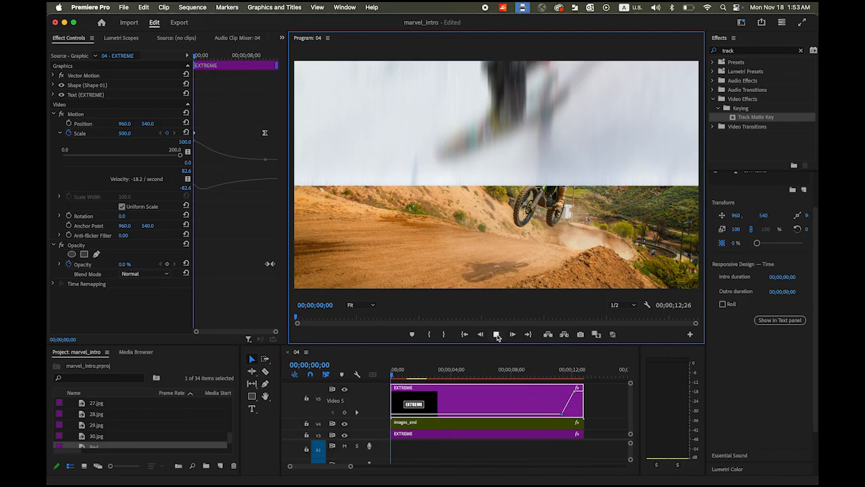
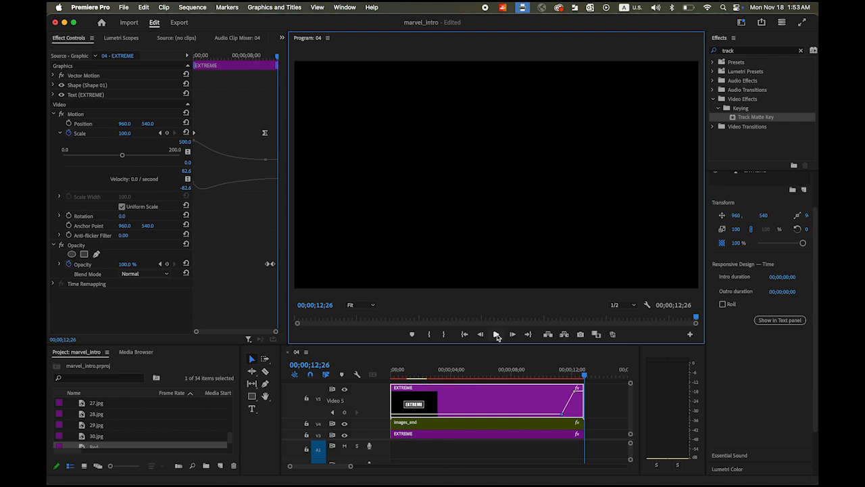
pyautogui.doubleClick(373, 405)
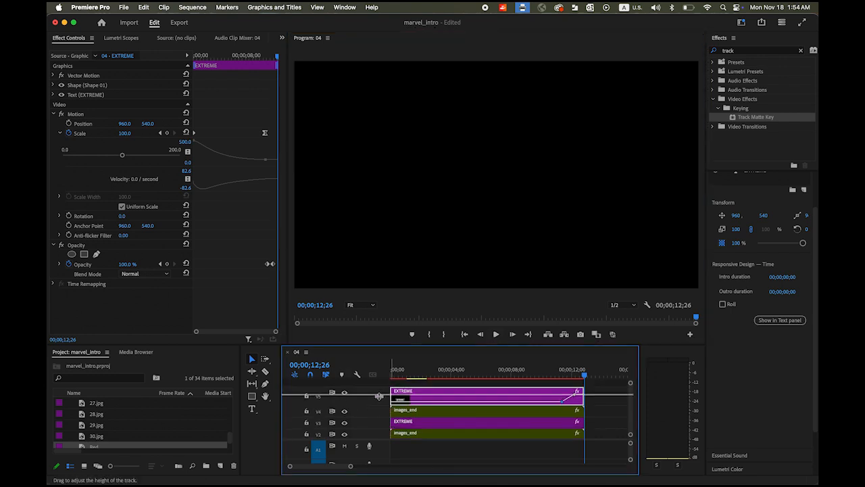
pyautogui.moveTo(379, 396); pyautogui.dragTo(379, 393)
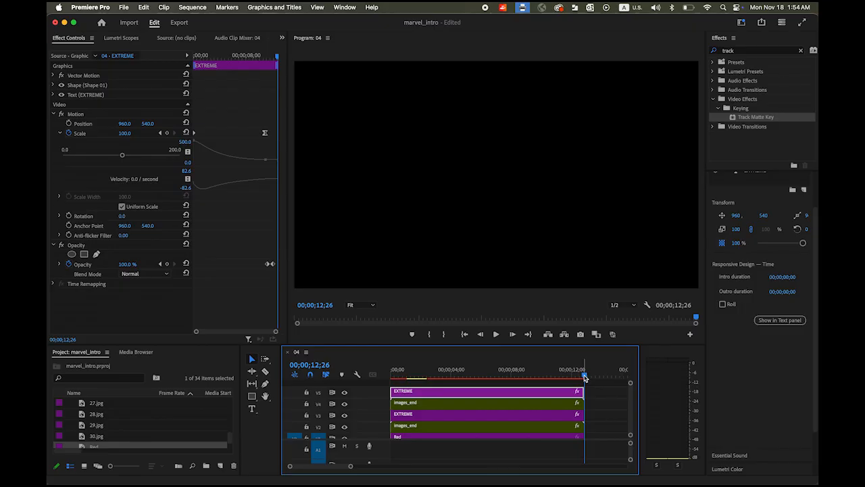
# Import modern-ambient-logo-159919.mp3 and place it on A1 at the start of the sequence.
pyautogui.click(124, 6)
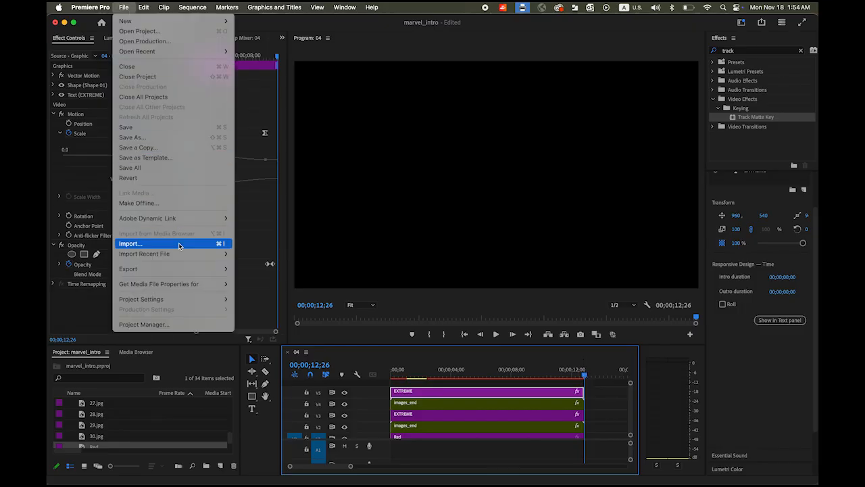
pyautogui.click(302, 257)
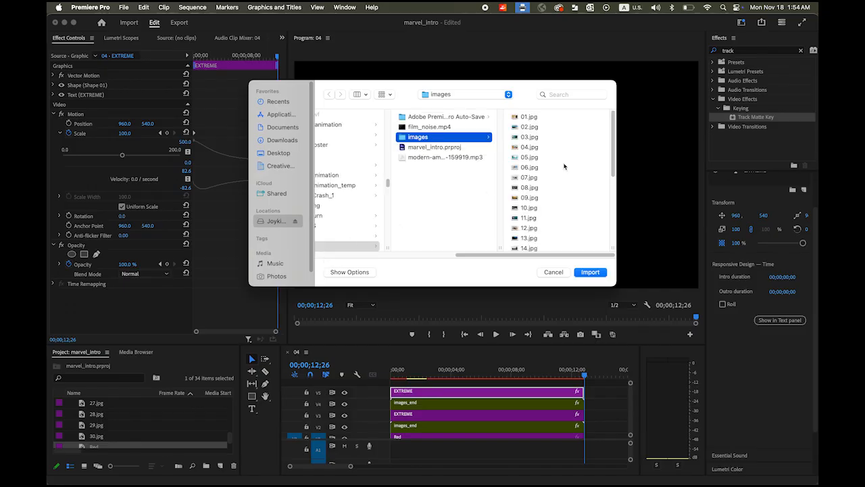
pyautogui.click(427, 158)
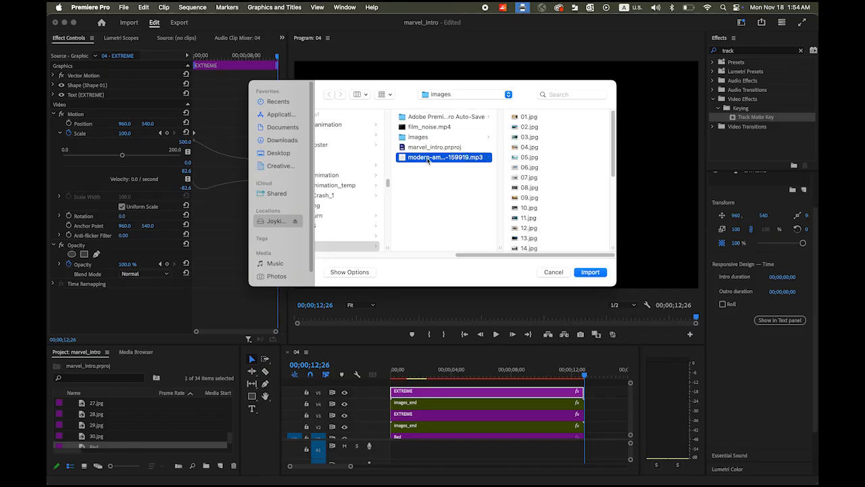
pyautogui.click(590, 272)
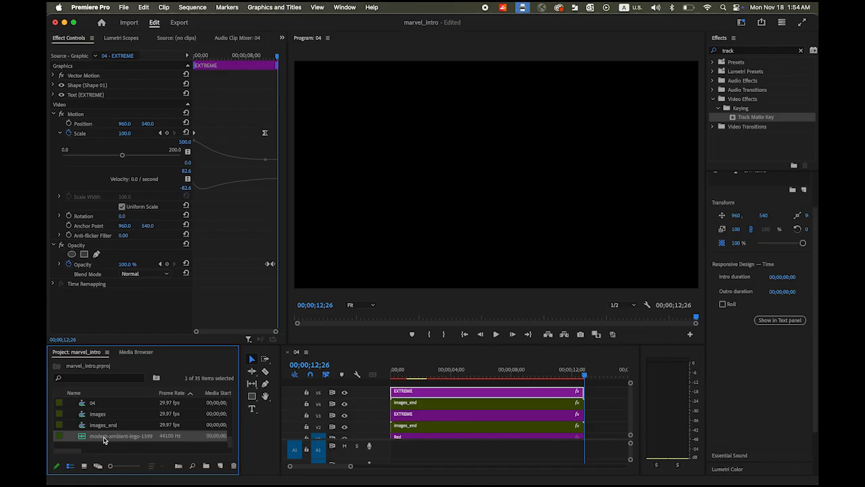
pyautogui.moveTo(103, 439); pyautogui.dragTo(390, 457)
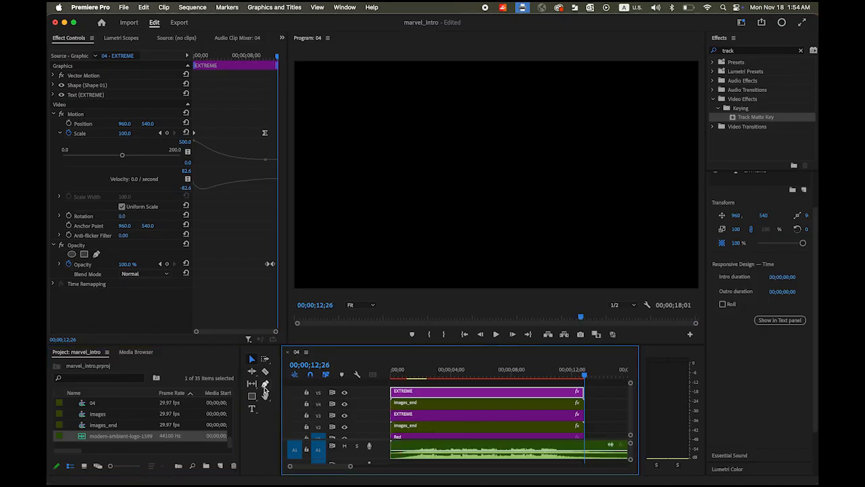
# Trim the A1 music at 00;00;12;26 with the Razor tool by deleting the excess, and play the sequence.
pyautogui.click(265, 372)
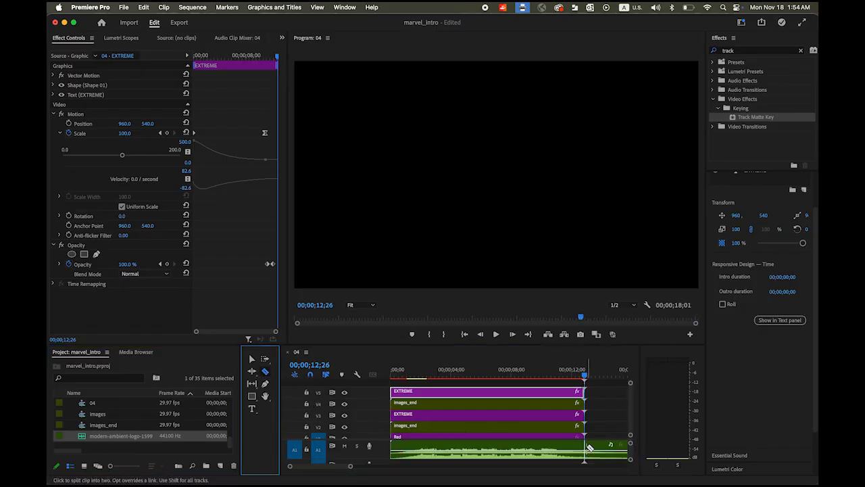
pyautogui.click(585, 447)
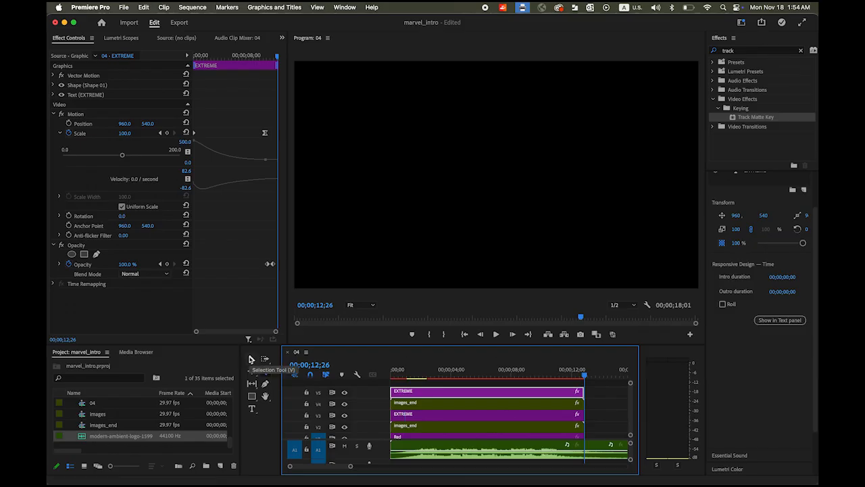
pyautogui.click(251, 358)
pyautogui.click(599, 447)
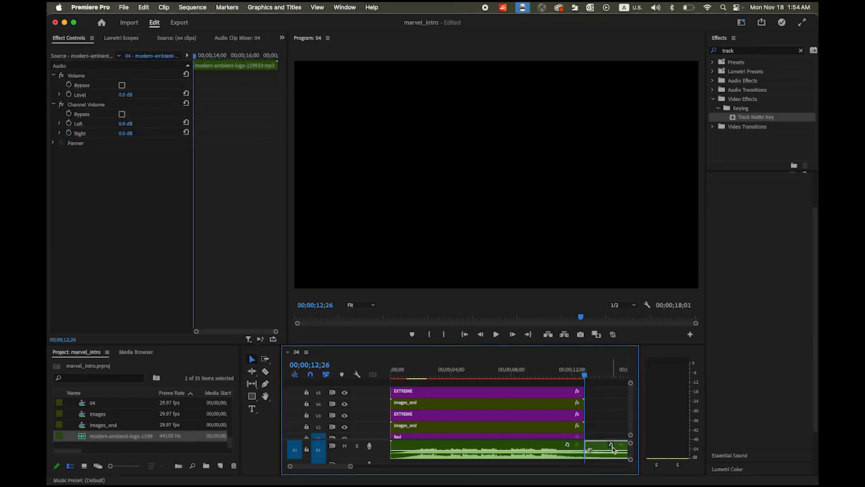
pyautogui.press('Delete')
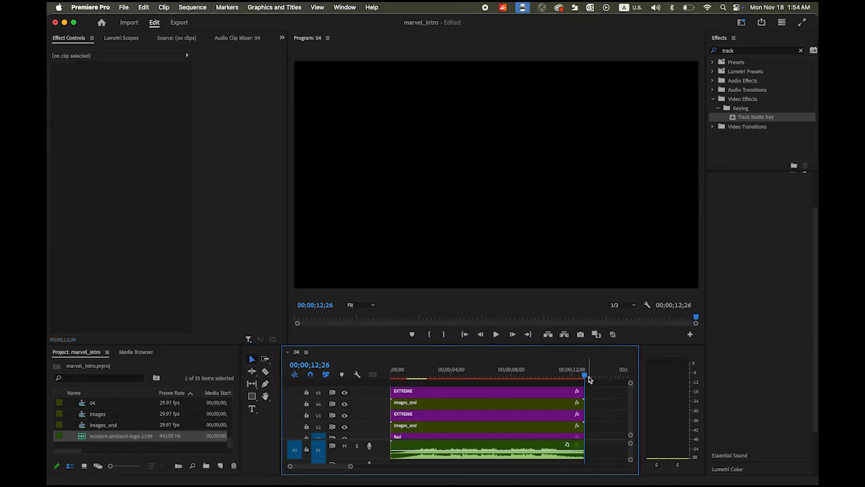
pyautogui.click(495, 334)
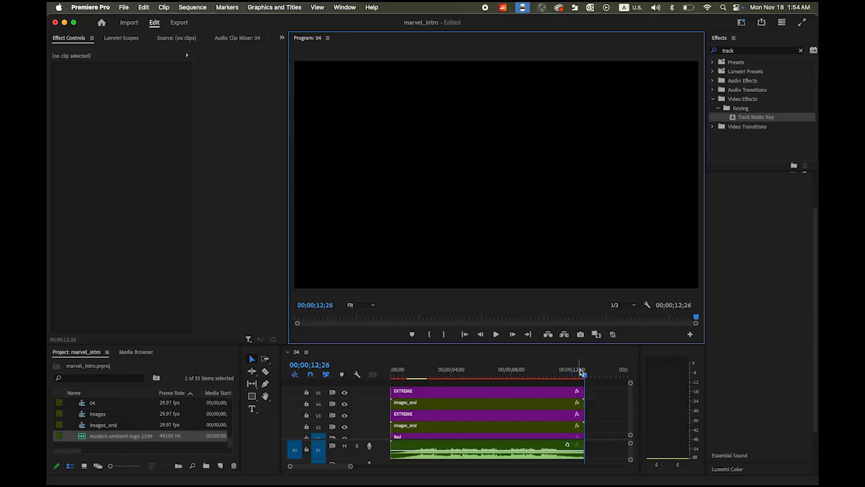
# Enable Level keyframing on the A1 music clip with a 0.0 dB keyframe at 00;00;12;17.
pyautogui.moveTo(585, 376); pyautogui.dragTo(579, 378)
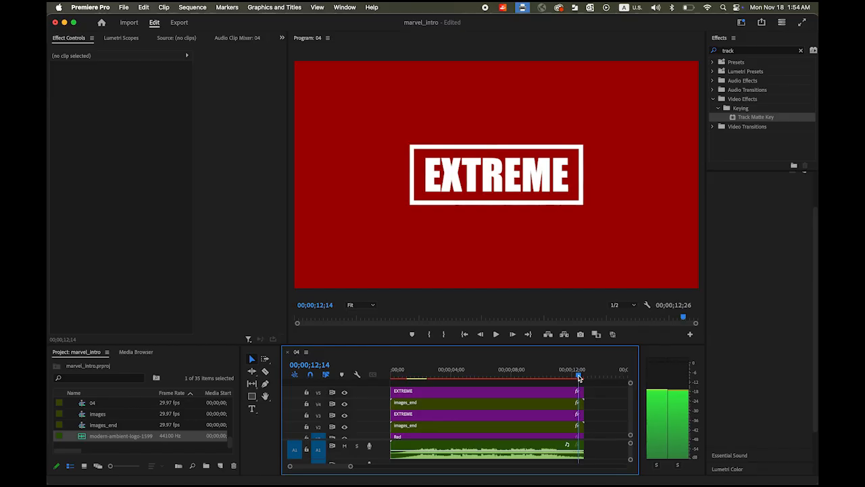
pyautogui.moveTo(578, 377); pyautogui.dragTo(579, 378)
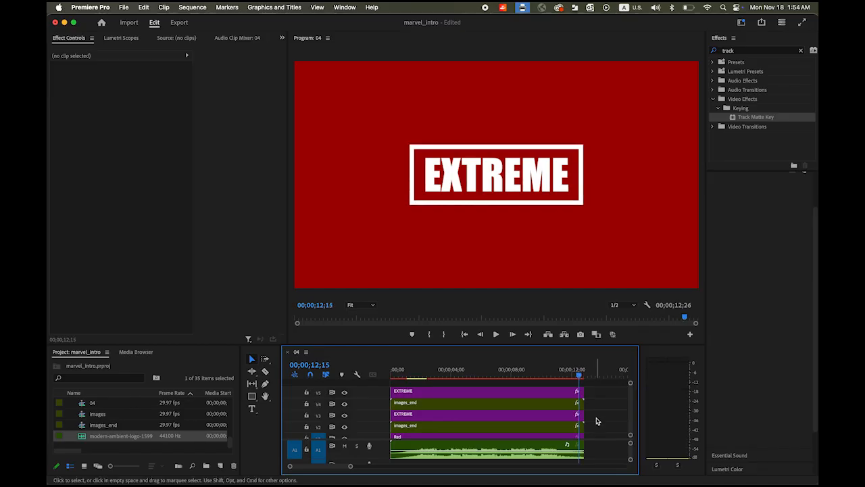
pyautogui.click(559, 453)
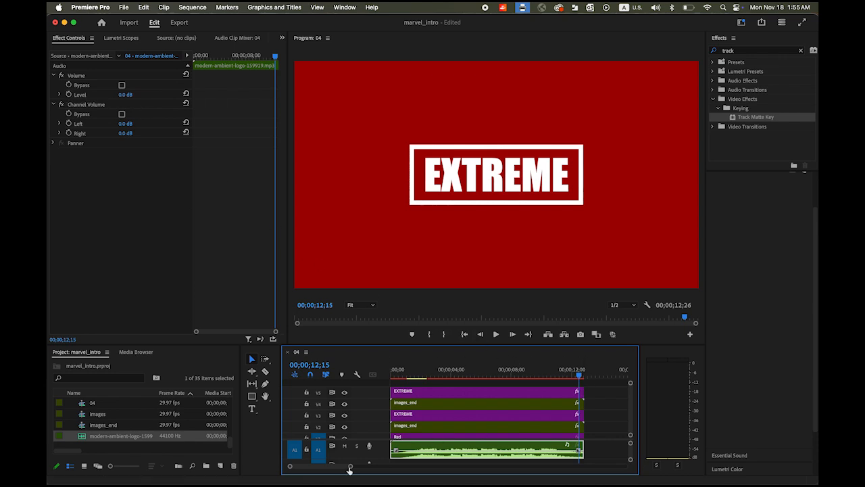
pyautogui.moveTo(350, 467); pyautogui.dragTo(320, 466)
pyautogui.moveTo(508, 378)
pyautogui.mouseDown()
pyautogui.moveTo(544, 378)
pyautogui.moveTo(513, 380)
pyautogui.mouseUp()
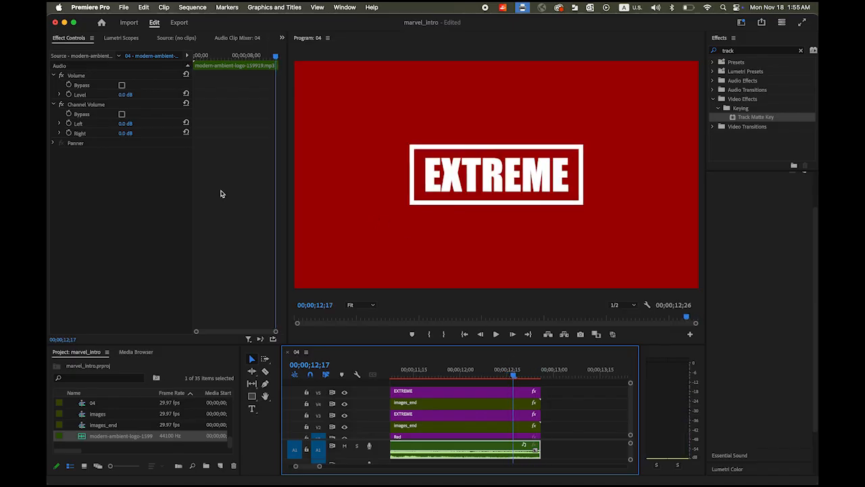
pyautogui.click(68, 95)
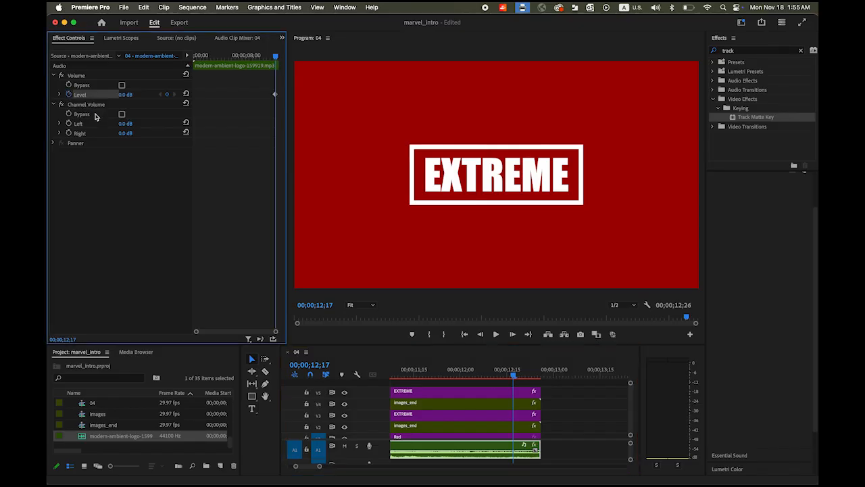
# Lower the music's Level to its minimum at 00;00;12;25 so the audio fades out.
pyautogui.moveTo(515, 379); pyautogui.dragTo(538, 380)
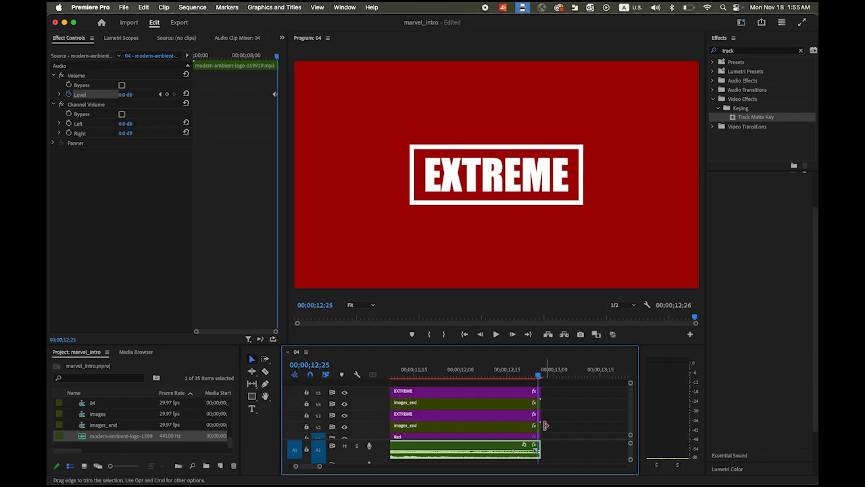
pyautogui.moveTo(128, 95); pyautogui.dragTo(94, 95)
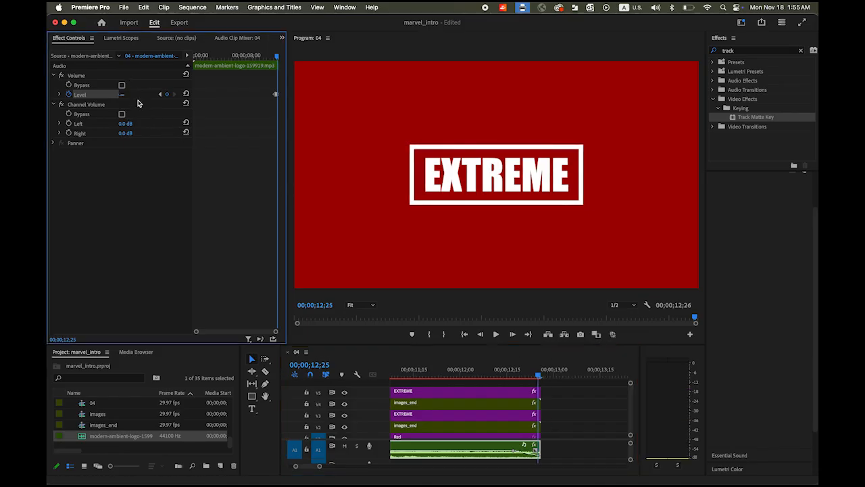
pyautogui.moveTo(132, 95); pyautogui.dragTo(118, 96)
# Play the sequence from the start to check the music fade-out, and return to the beginning.
pyautogui.click(464, 334)
pyautogui.click(496, 333)
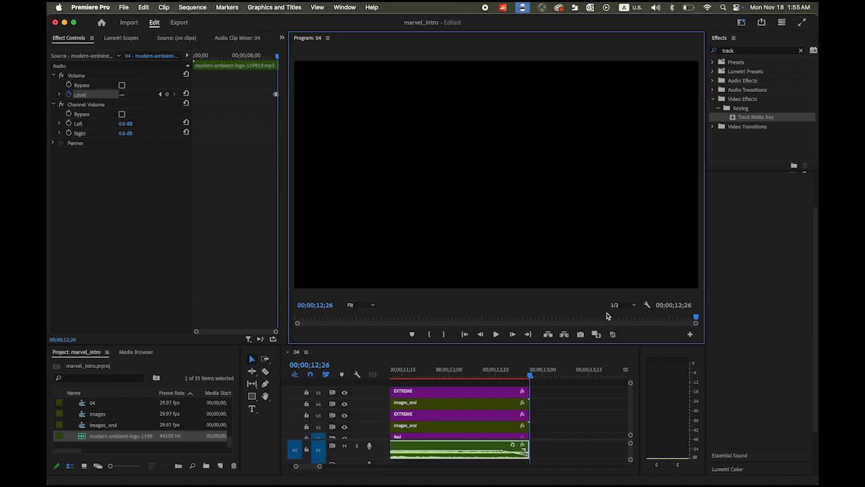
pyautogui.click(463, 334)
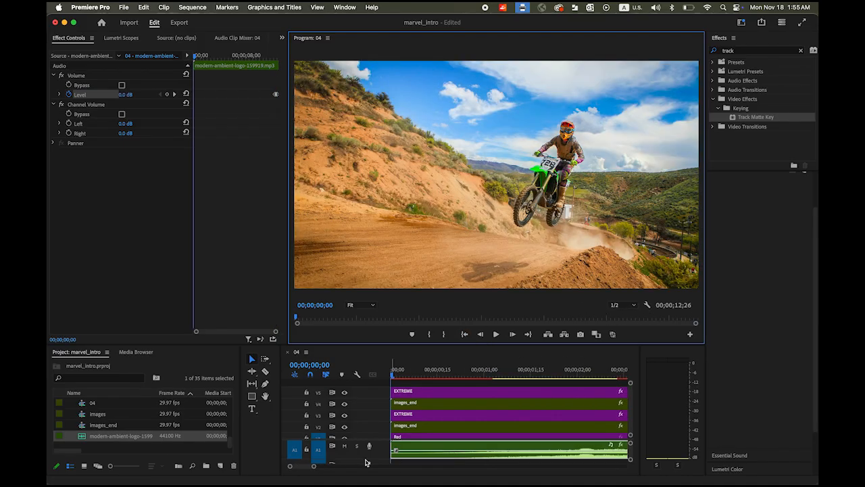
pyautogui.moveTo(313, 466); pyautogui.dragTo(347, 472)
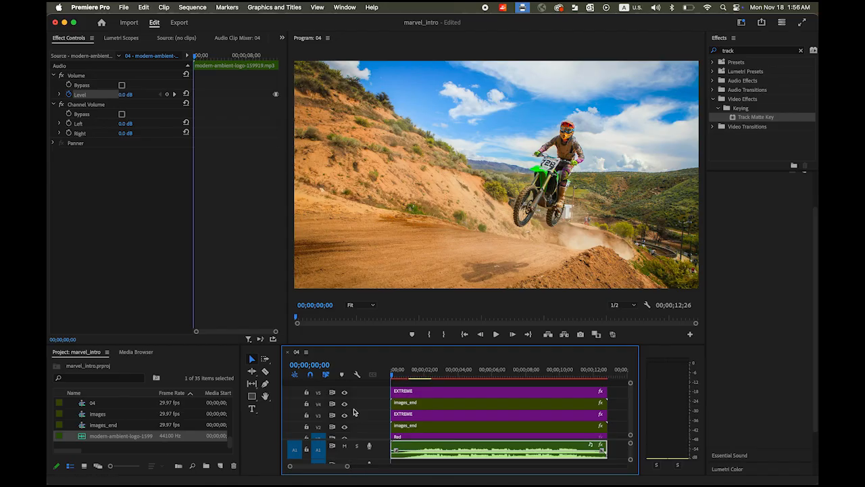
# Import film_noise.mp4 from the Marvel folder and place it on a new V6 track at the start of the sequence.
pyautogui.click(125, 6)
pyautogui.click(156, 244)
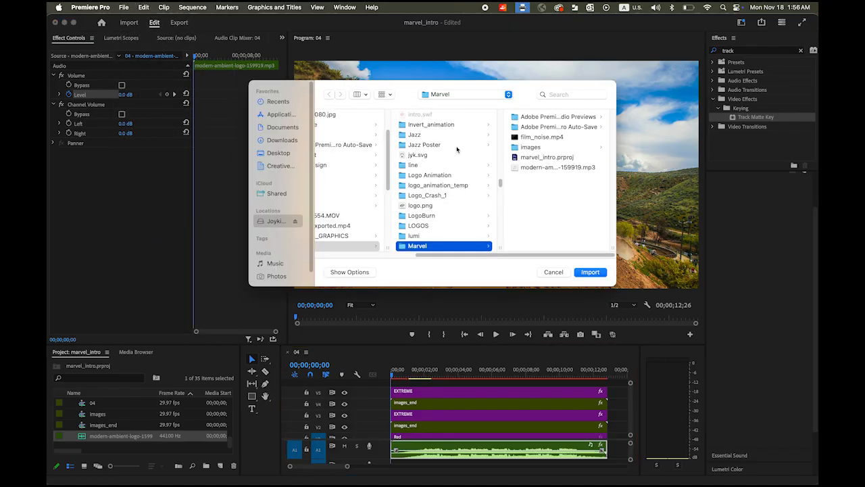
pyautogui.click(544, 137)
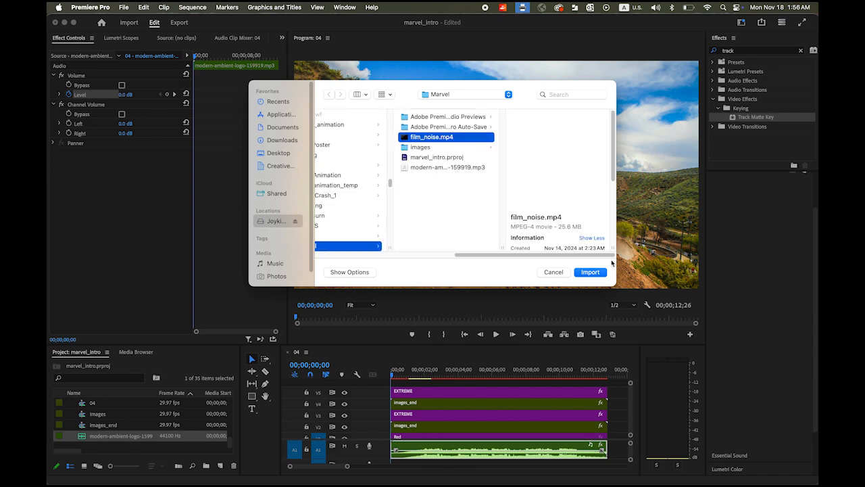
pyautogui.click(600, 273)
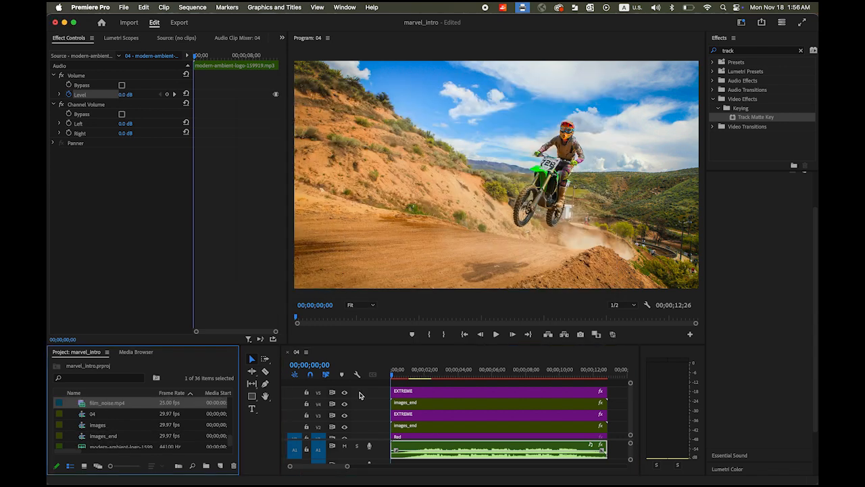
pyautogui.moveTo(83, 406); pyautogui.dragTo(400, 383)
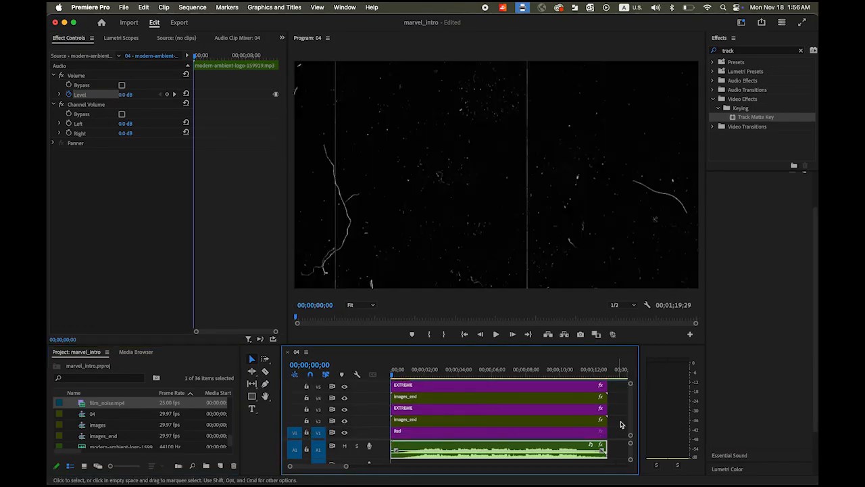
pyautogui.scroll(2, 608, 412)
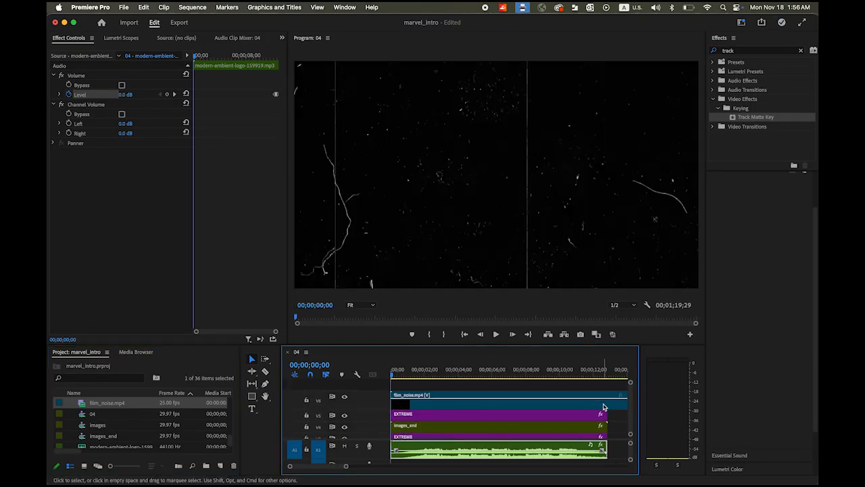
# Cut the film_noise.mp4 clip at 00;00;12;26 with the Razor tool and delete the excess.
pyautogui.click(266, 372)
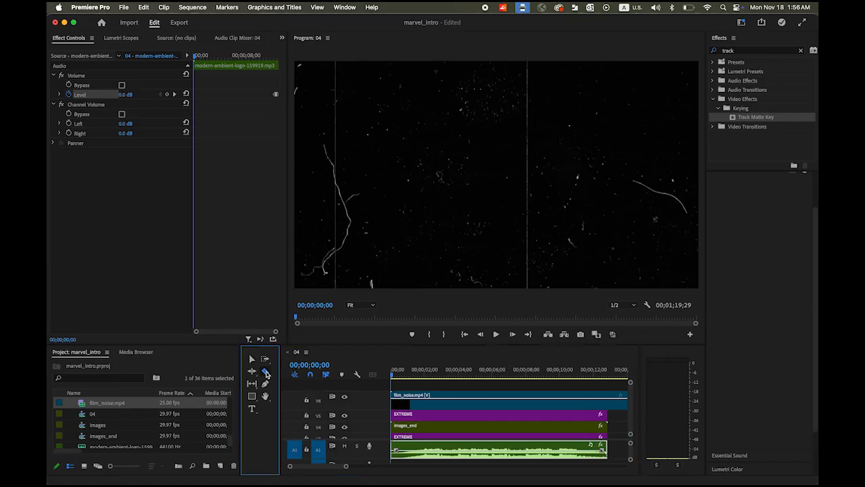
pyautogui.click(609, 400)
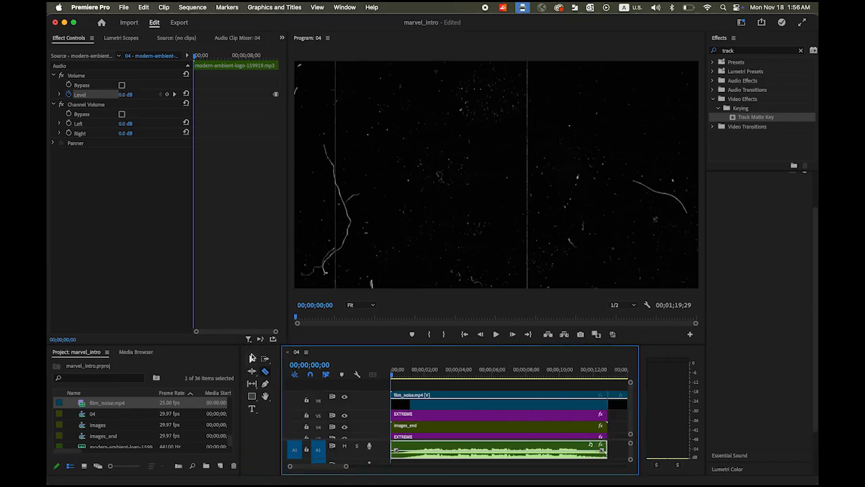
pyautogui.click(252, 357)
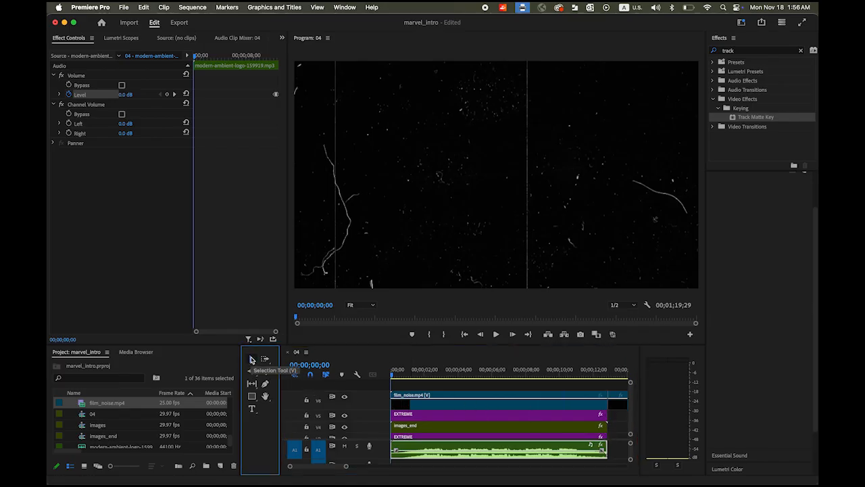
pyautogui.click(616, 399)
pyautogui.press('Delete')
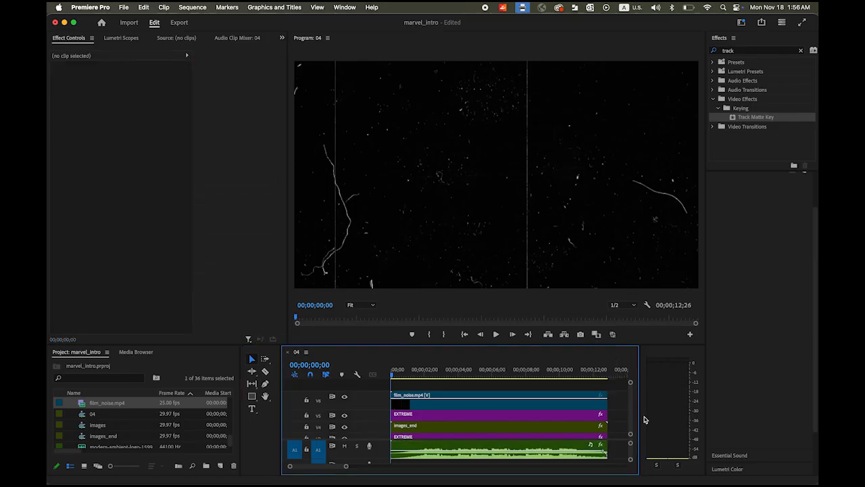
# Set the film_noise.mp4 clip's Blend Mode to Screen so the images beneath show through.
pyautogui.click(492, 377)
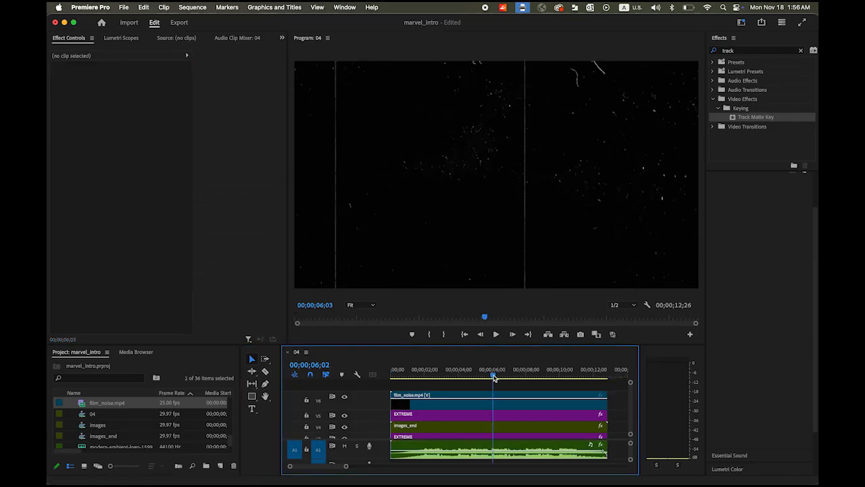
pyautogui.click(510, 404)
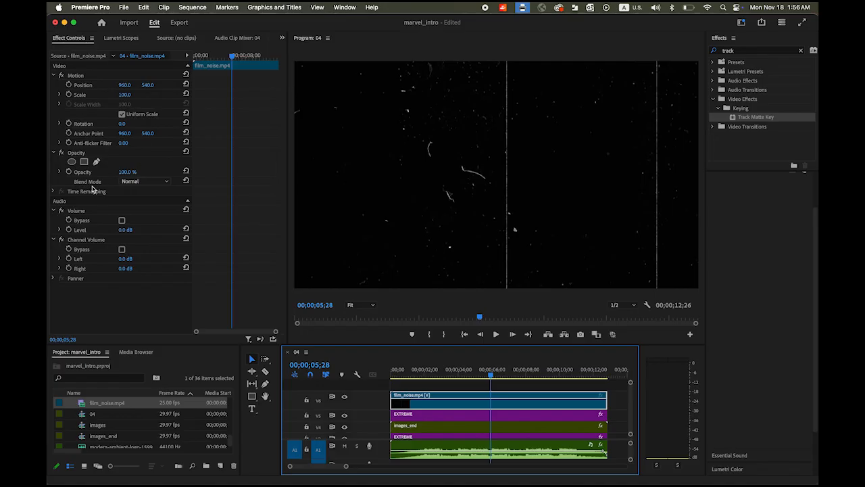
pyautogui.click(165, 183)
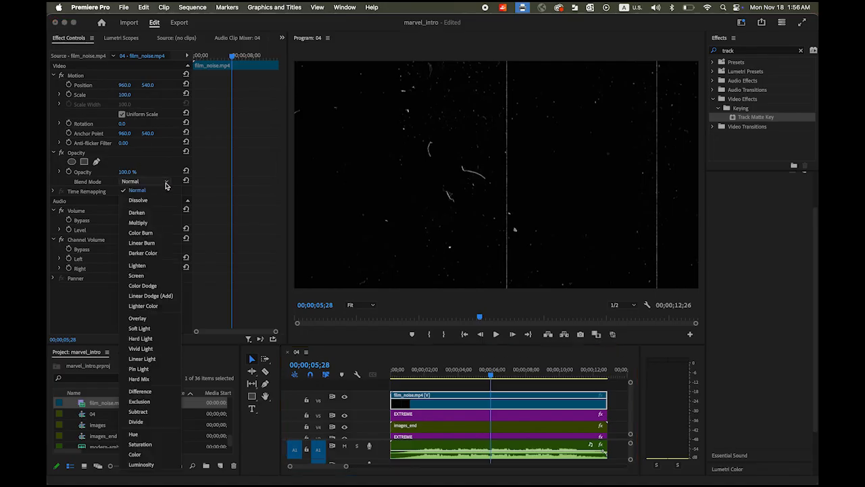
pyautogui.click(150, 275)
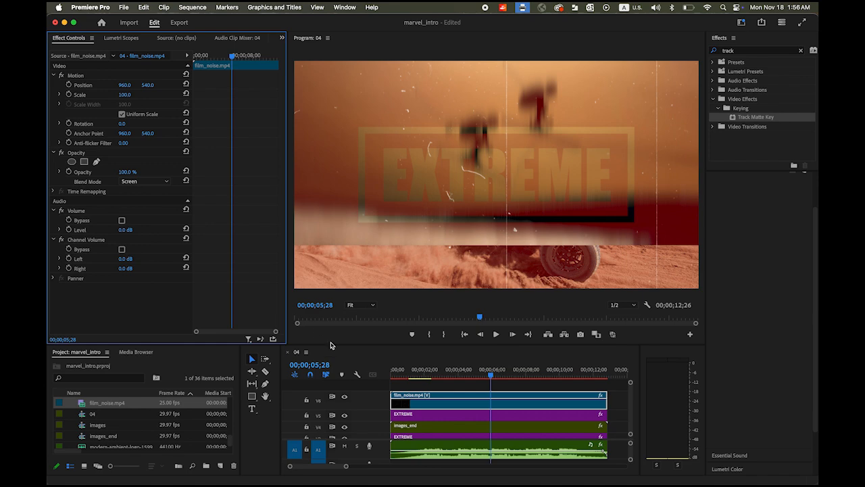
# Expand the Video 6 track and add Opacity keyframes to film_noise.mp4 at about 00;00;12;01 and 00;00;12;09 with the Pen tool.
pyautogui.click(486, 375)
pyautogui.moveTo(488, 377); pyautogui.dragTo(596, 395)
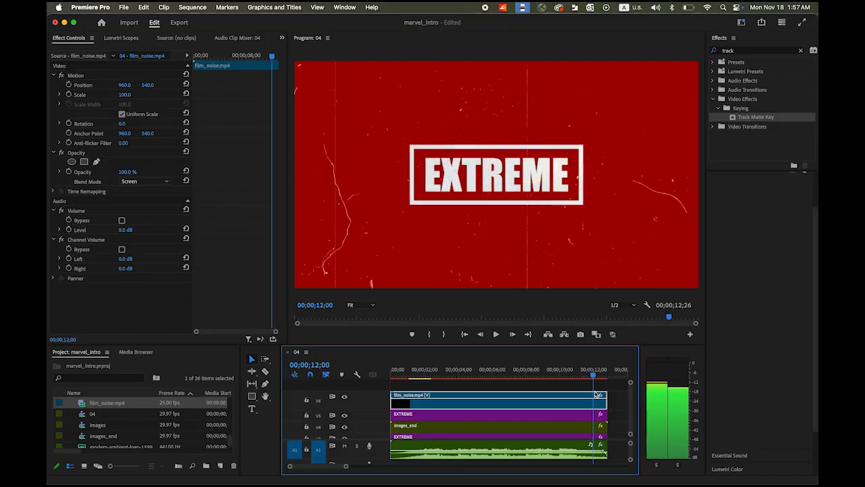
pyautogui.press('Right')
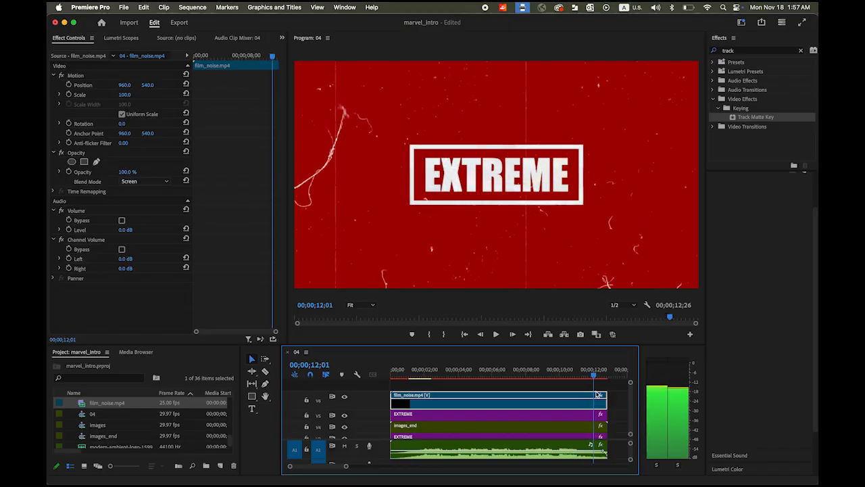
pyautogui.press('Right')
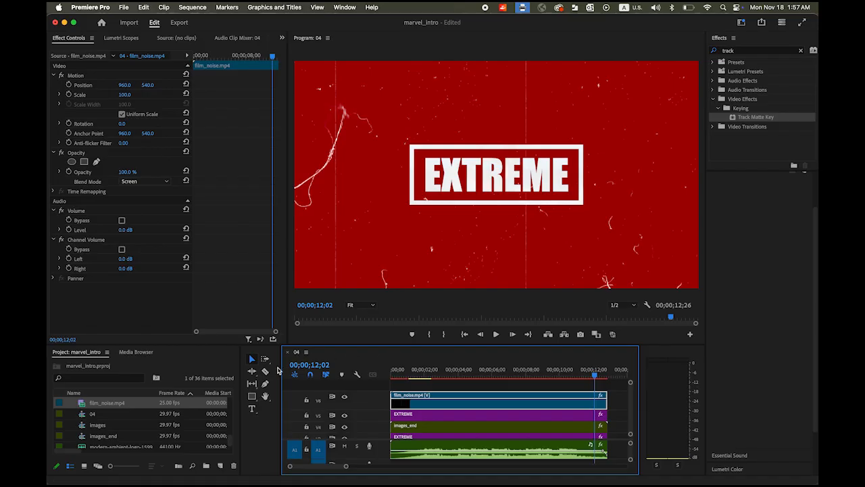
pyautogui.doubleClick(376, 403)
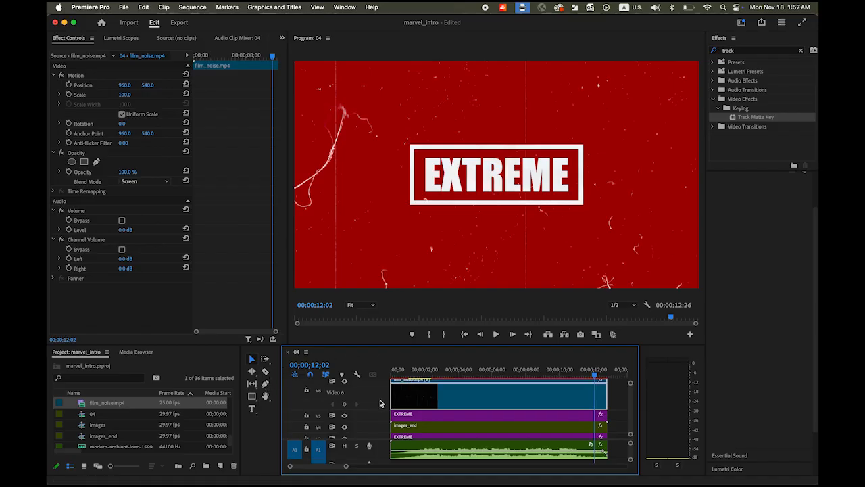
pyautogui.scroll(2, 633, 415)
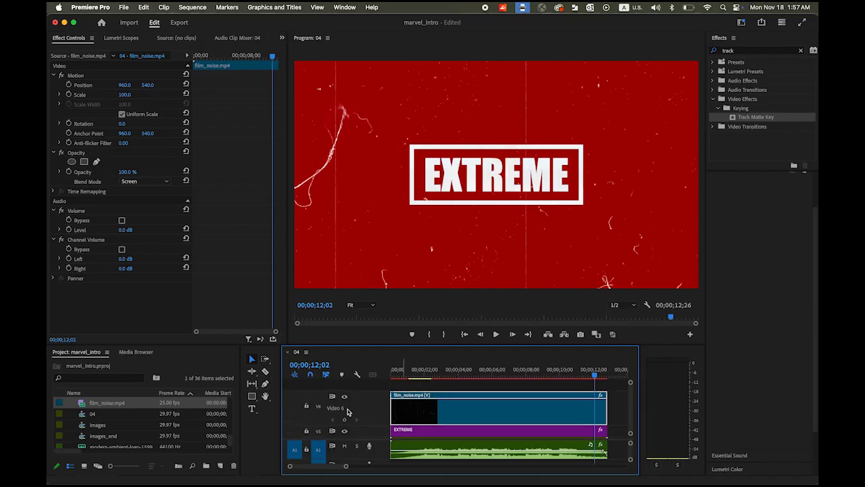
pyautogui.click(264, 384)
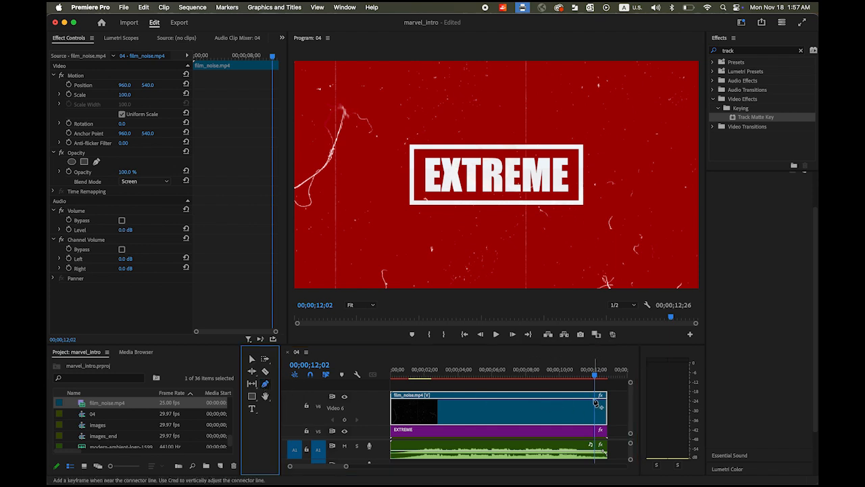
pyautogui.click(595, 403)
pyautogui.moveTo(346, 467); pyautogui.dragTo(332, 467)
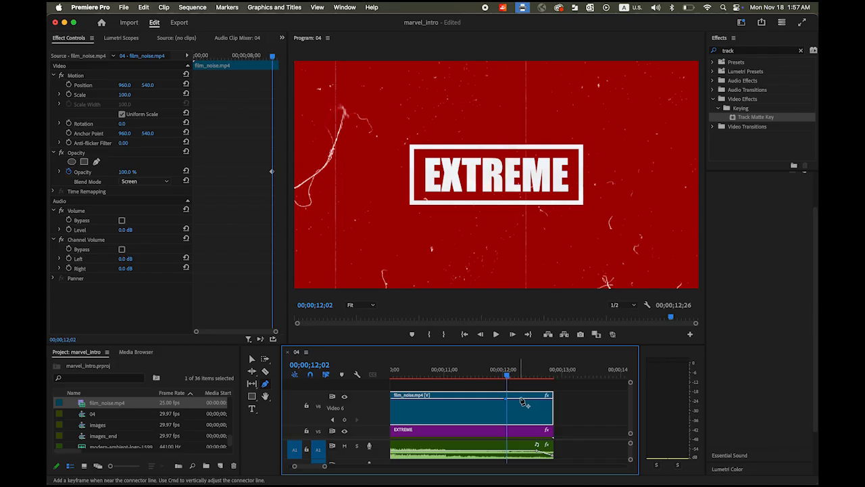
pyautogui.click(523, 399)
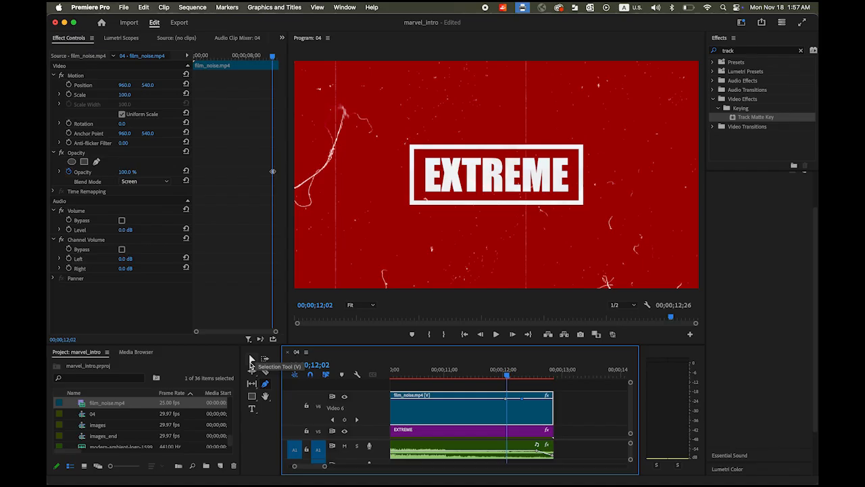
# Lower the second film_noise.mp4 Opacity keyframe to 0 and move the first one earlier for a more gradual fade-out.
pyautogui.click(250, 361)
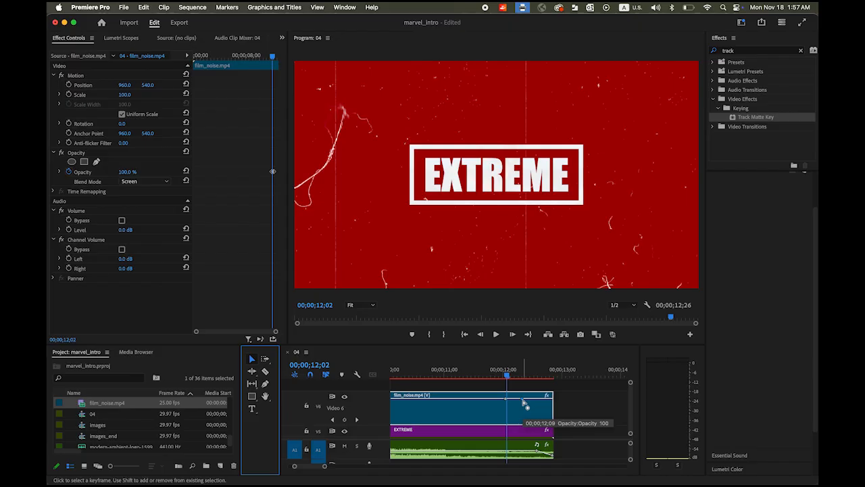
pyautogui.moveTo(522, 401); pyautogui.dragTo(521, 422)
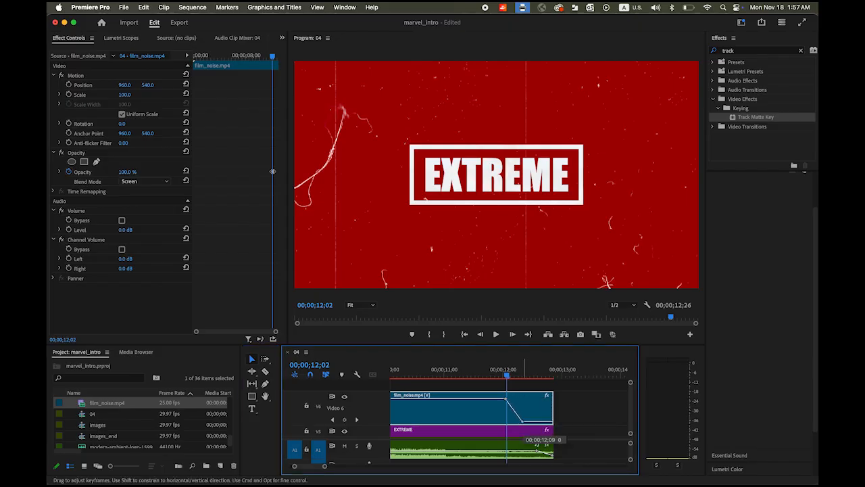
pyautogui.moveTo(509, 379); pyautogui.dragTo(530, 383)
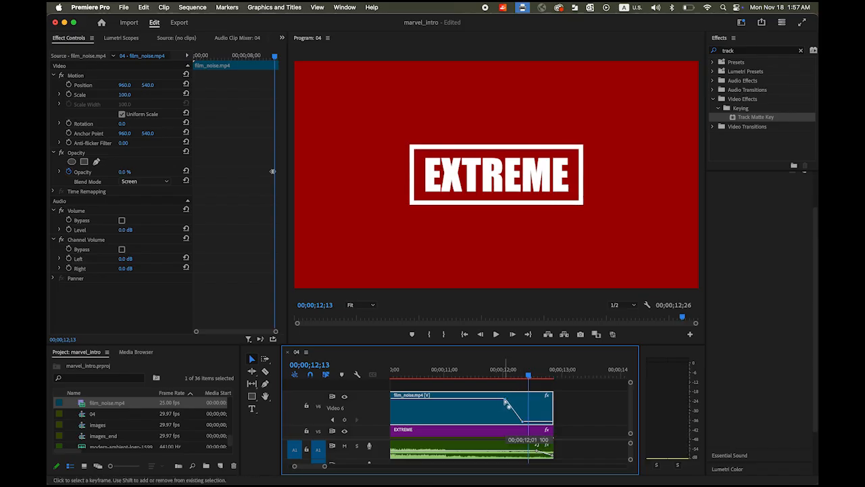
pyautogui.moveTo(506, 402); pyautogui.dragTo(487, 400)
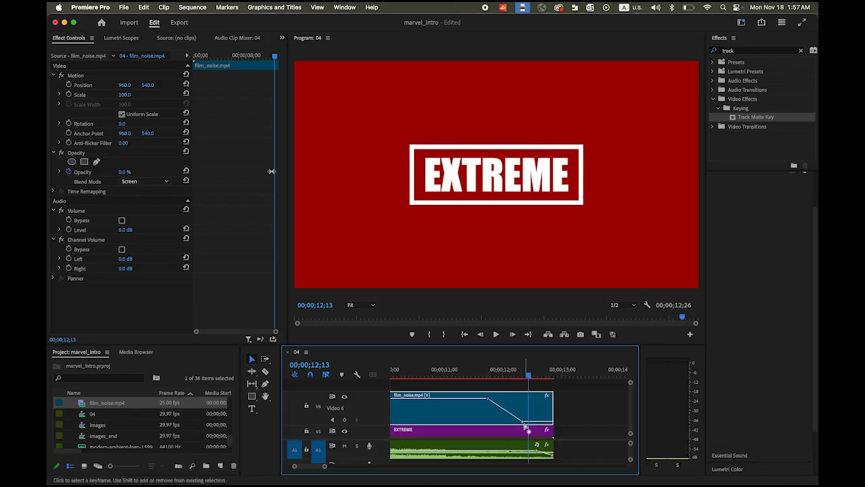
# Move the second film_noise.mp4 Opacity keyframe earlier for a quicker fade-out and play the sequence from the start.
pyautogui.moveTo(524, 425); pyautogui.dragTo(513, 423)
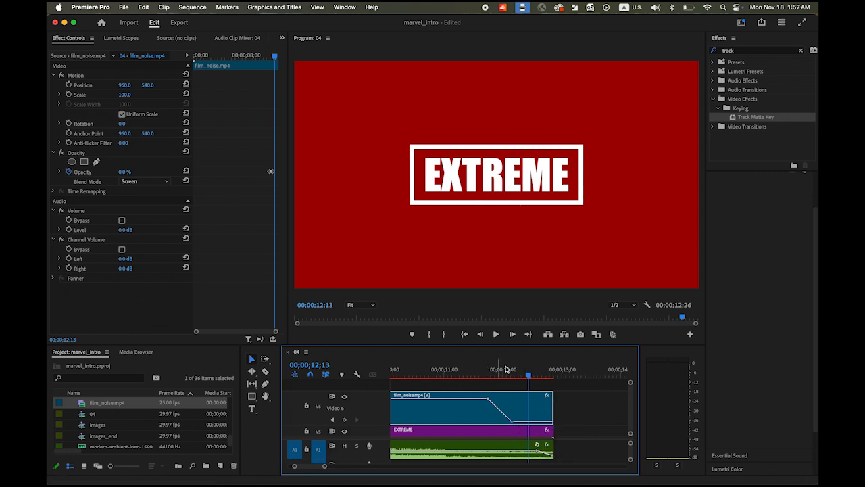
pyautogui.click(465, 335)
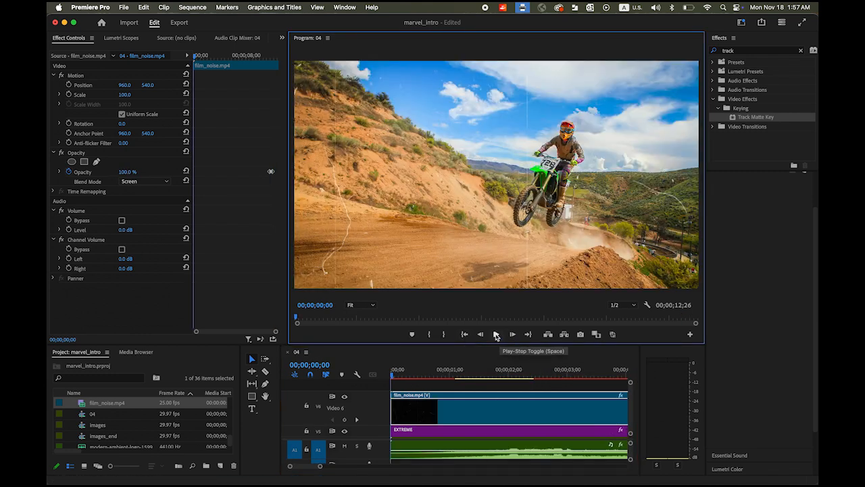
pyautogui.click(497, 335)
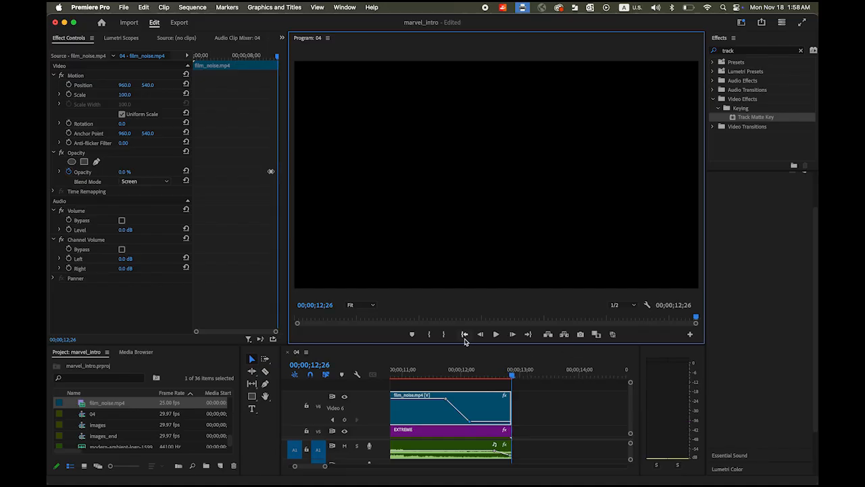
# Deselect the film_noise.mp4 clip, place the playhead at 00;00;11;12 and save the marvel_intro project.
pyautogui.click(420, 382)
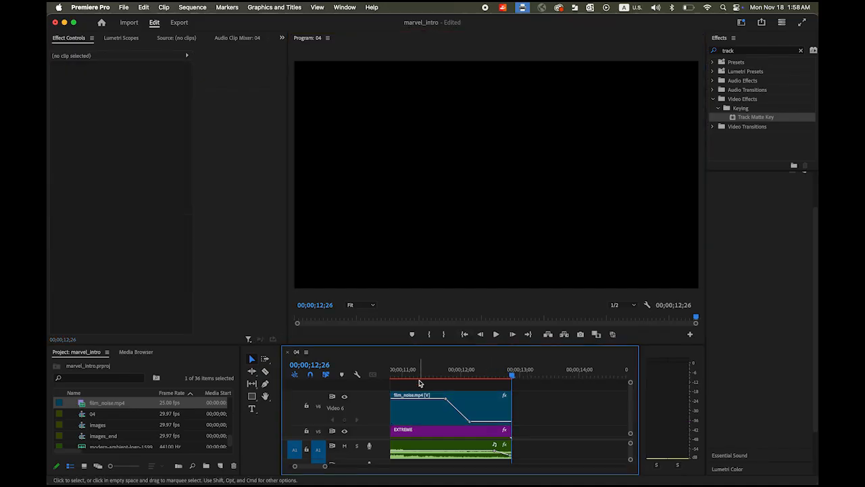
pyautogui.click(425, 376)
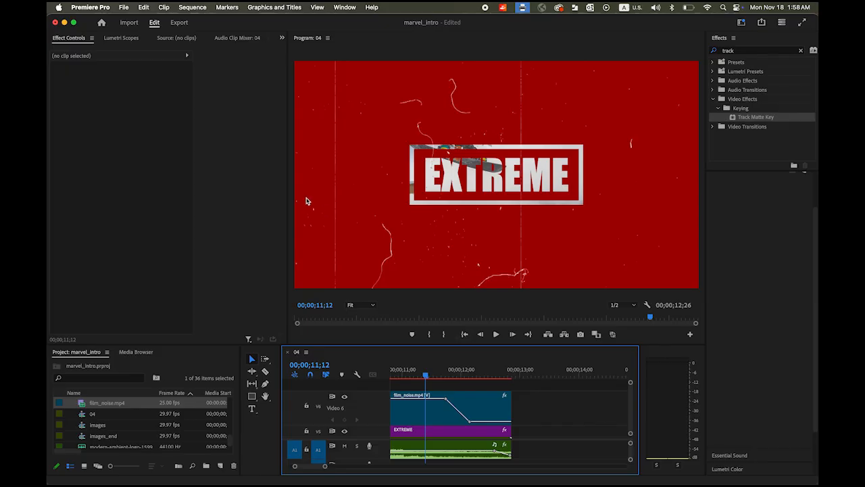
pyautogui.click(123, 7)
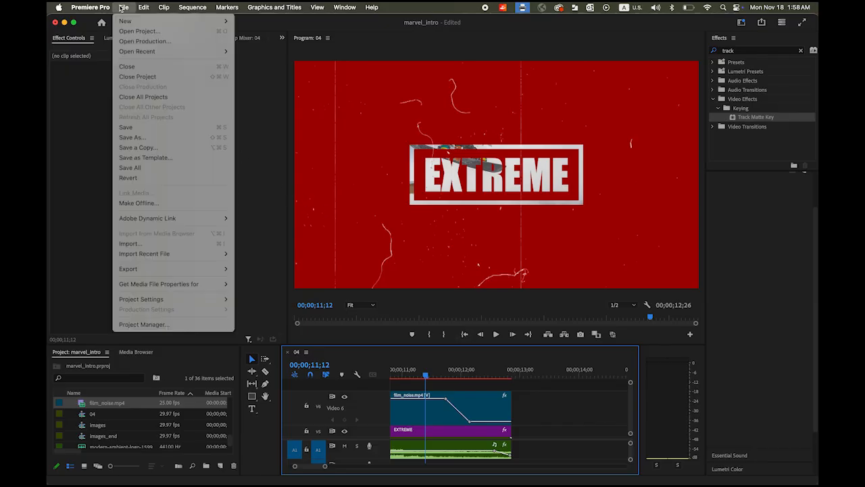
pyautogui.click(146, 127)
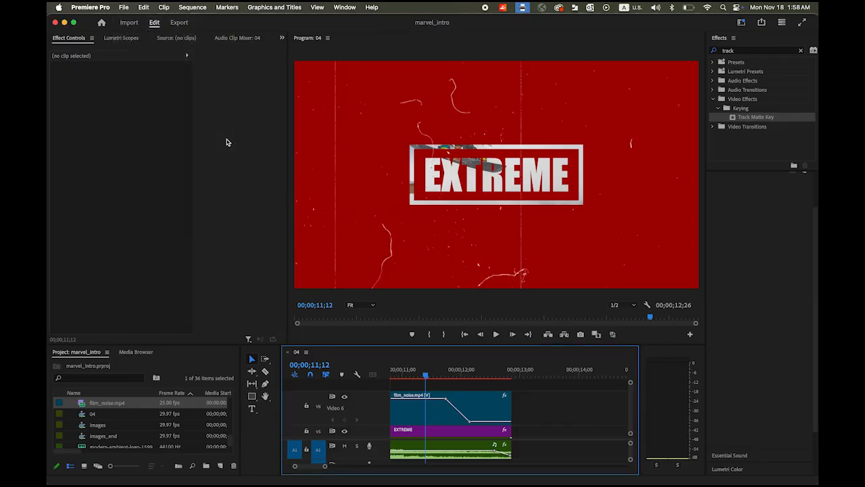
# Export the entire sequence as an H.264 video named marvel_intro.mp4 in the Marvel folder.
pyautogui.click(179, 23)
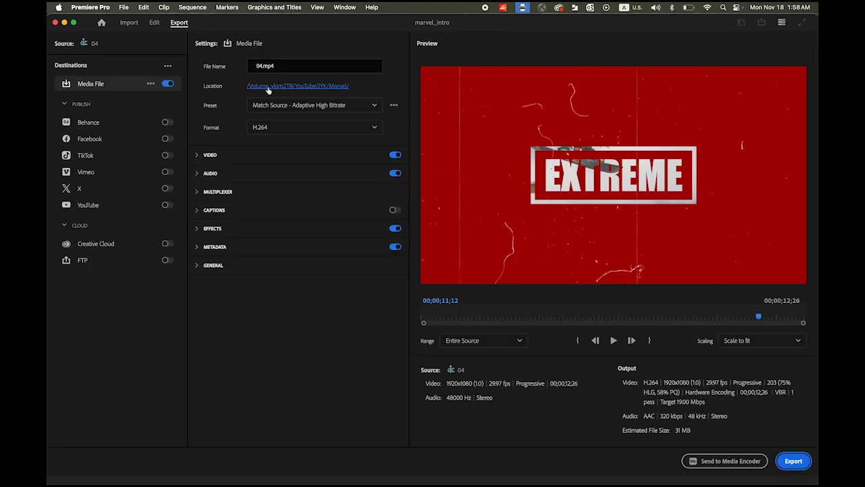
pyautogui.click(324, 90)
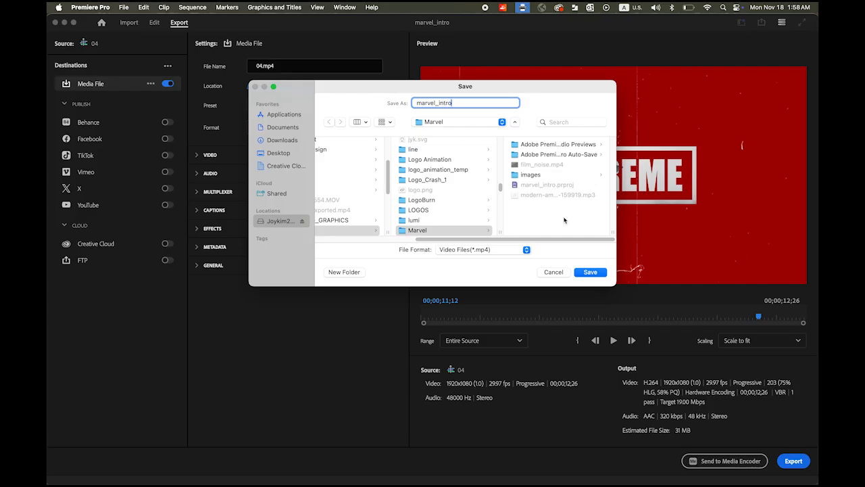
pyautogui.click(591, 273)
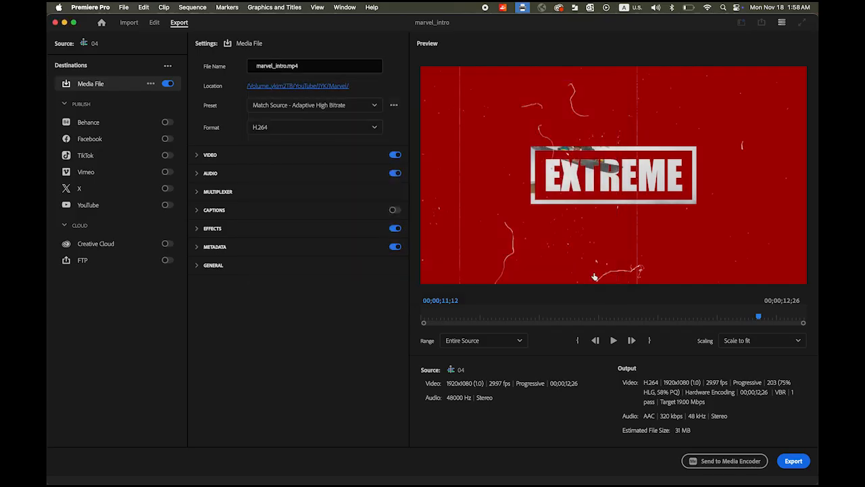
pyautogui.click(794, 465)
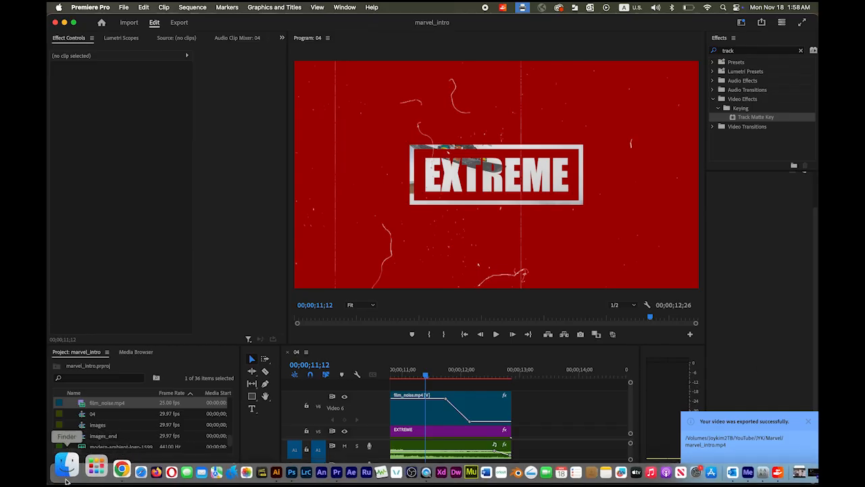
# Switch to Finder and preview the exported marvel_intro.mp4 in the Marvel folder.
pyautogui.click(95, 466)
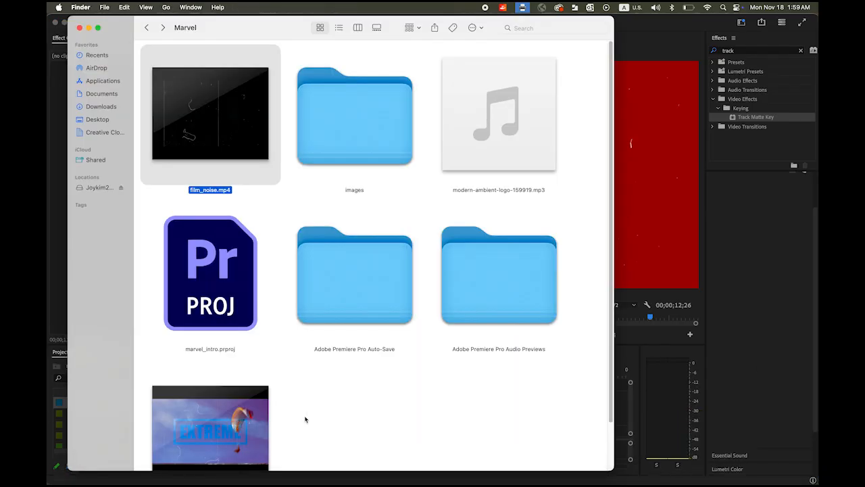
pyautogui.scroll(-2, 303, 419)
pyautogui.click(250, 387)
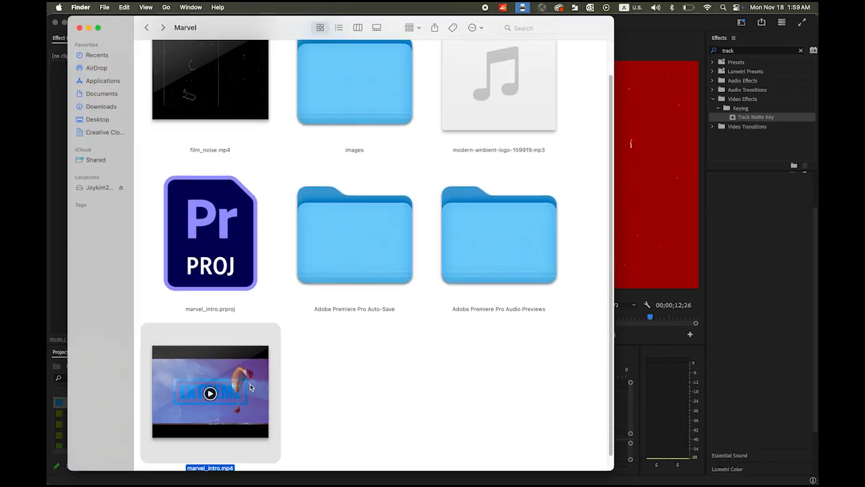
pyautogui.press('space')
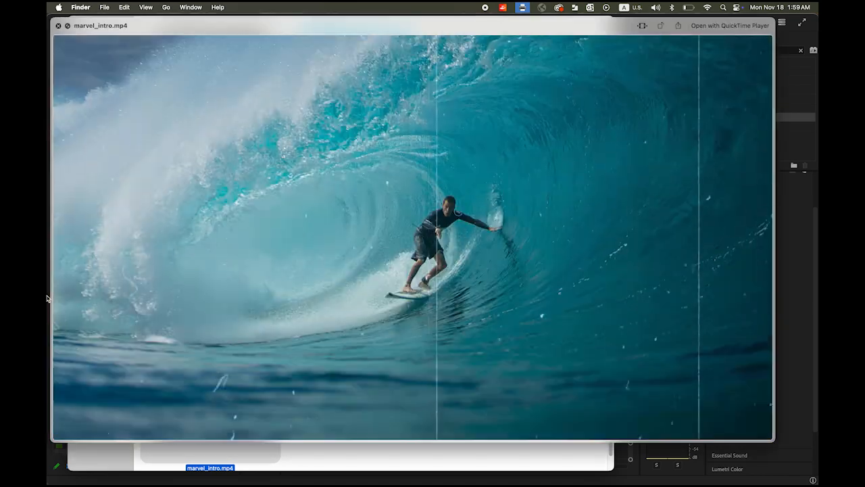